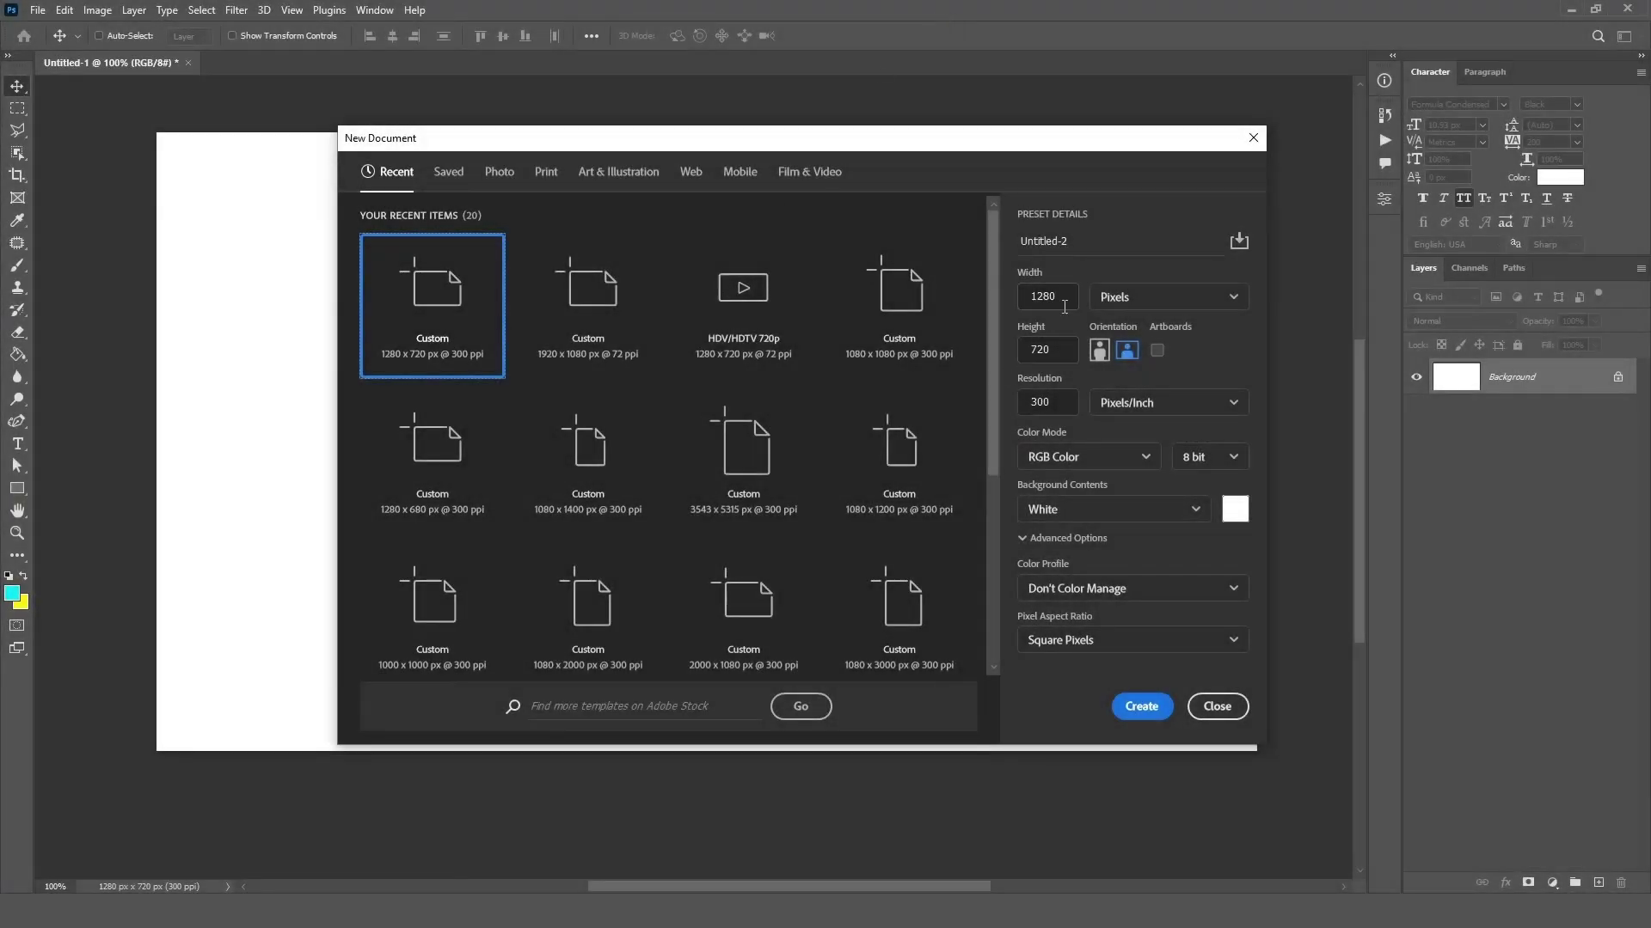
# Dismiss the New Document settings after selecting the width and height values.
pyautogui.doubleClick(1030, 298)
pyautogui.click(1053, 348)
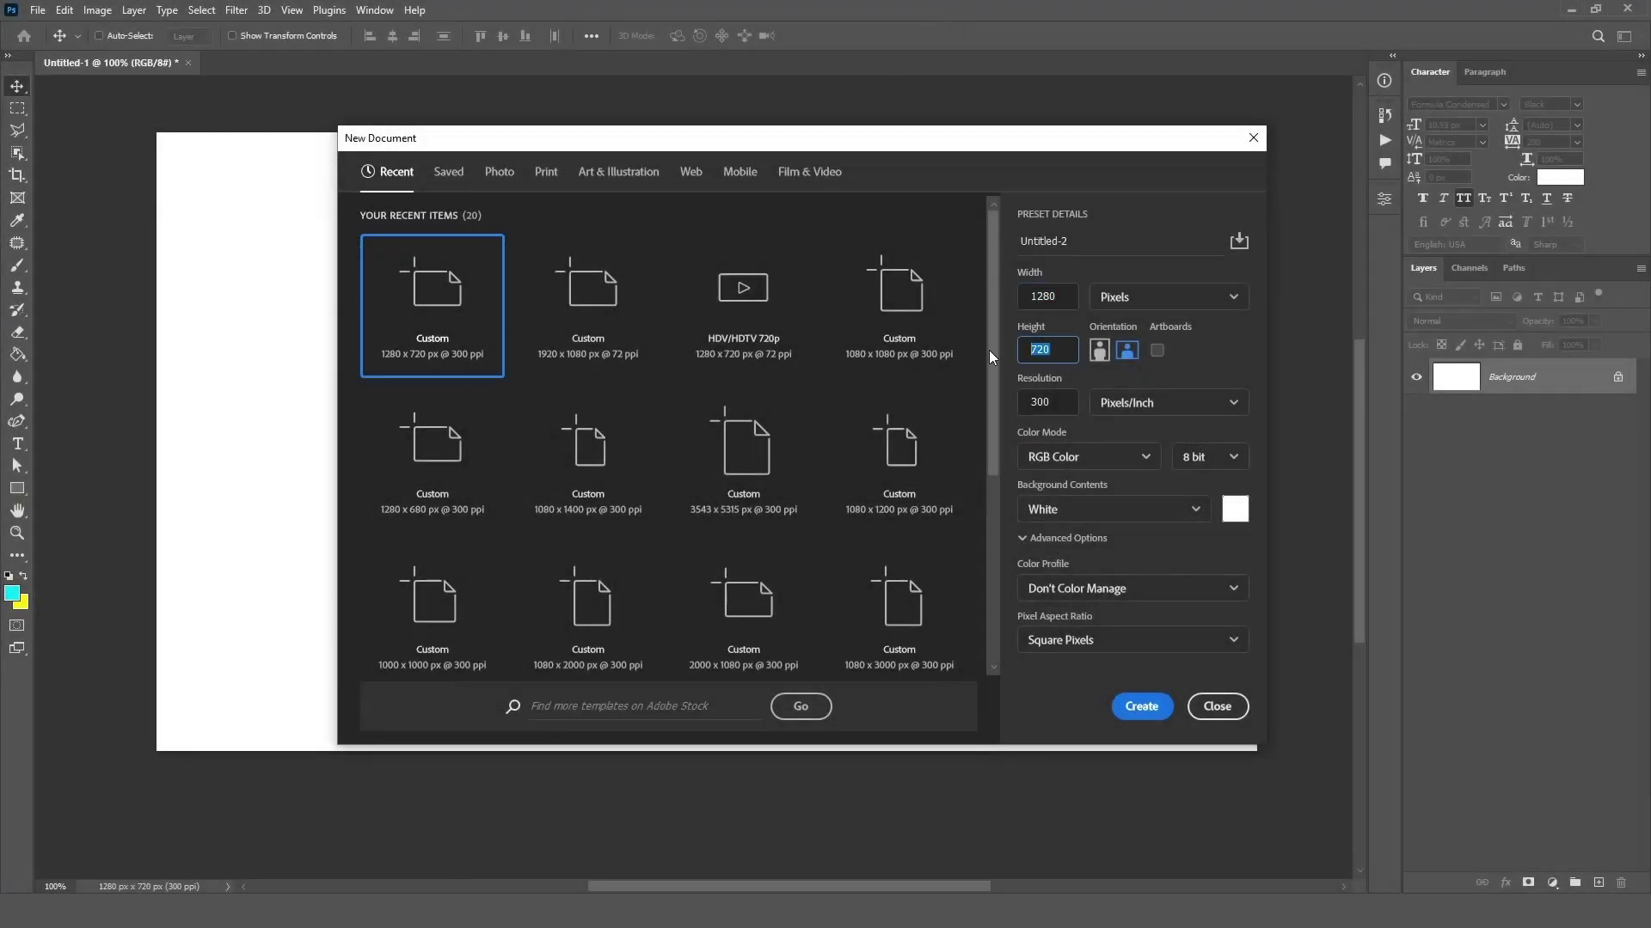
pyautogui.click(1229, 707)
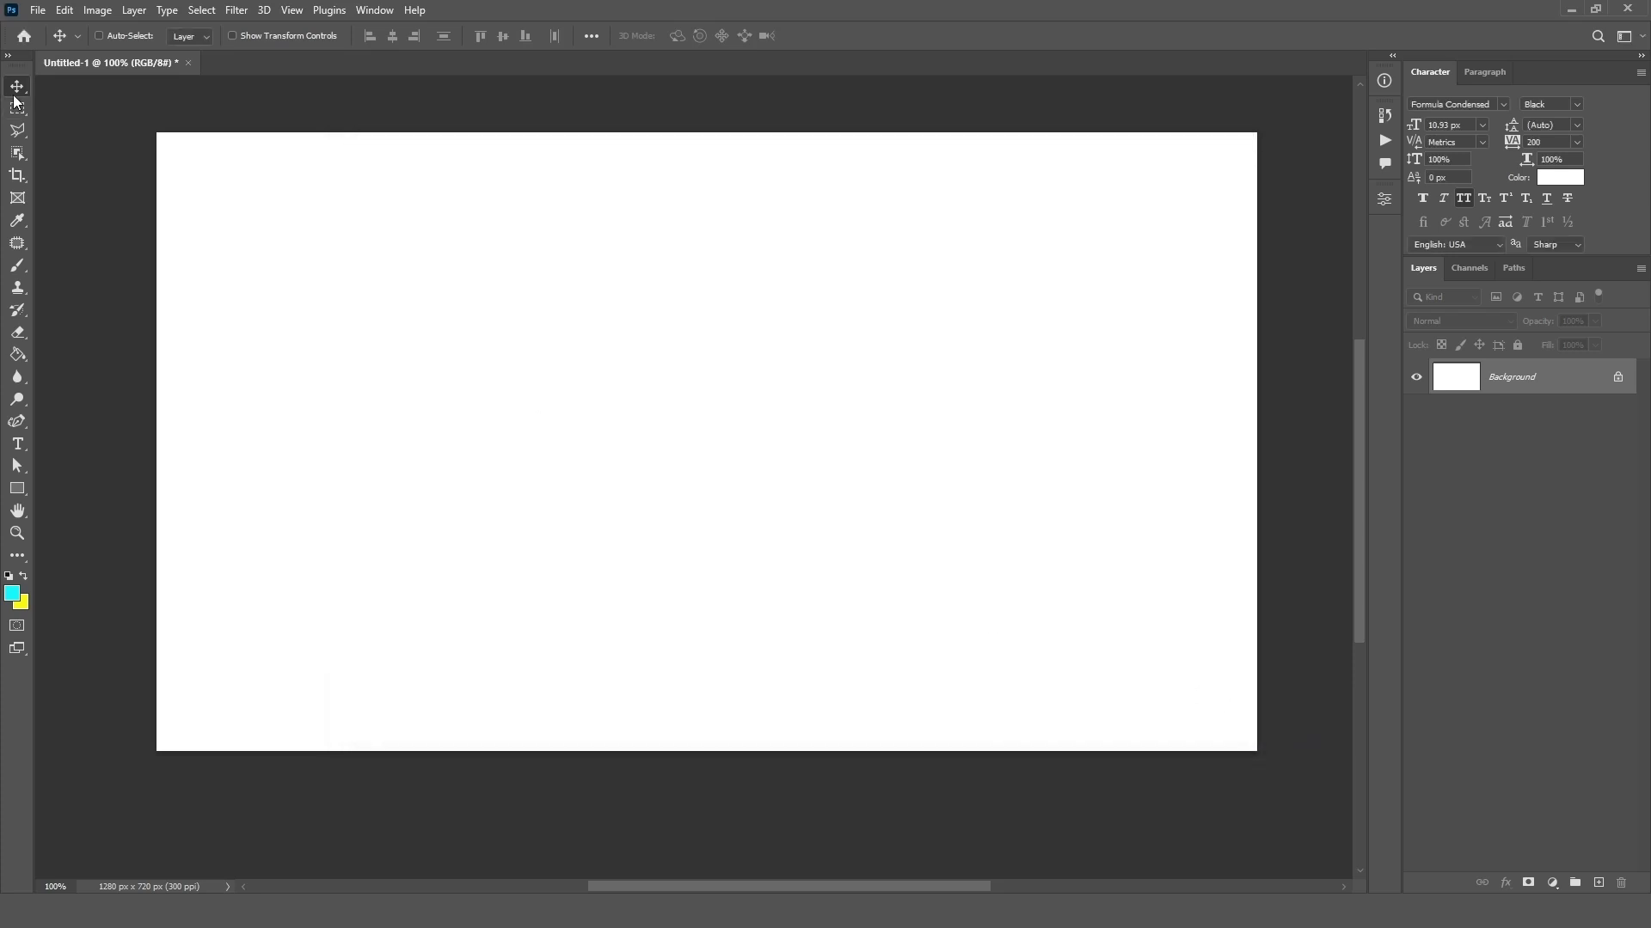
# Add a Solid Color fill layer set to black (#000000).
pyautogui.click(1552, 884)
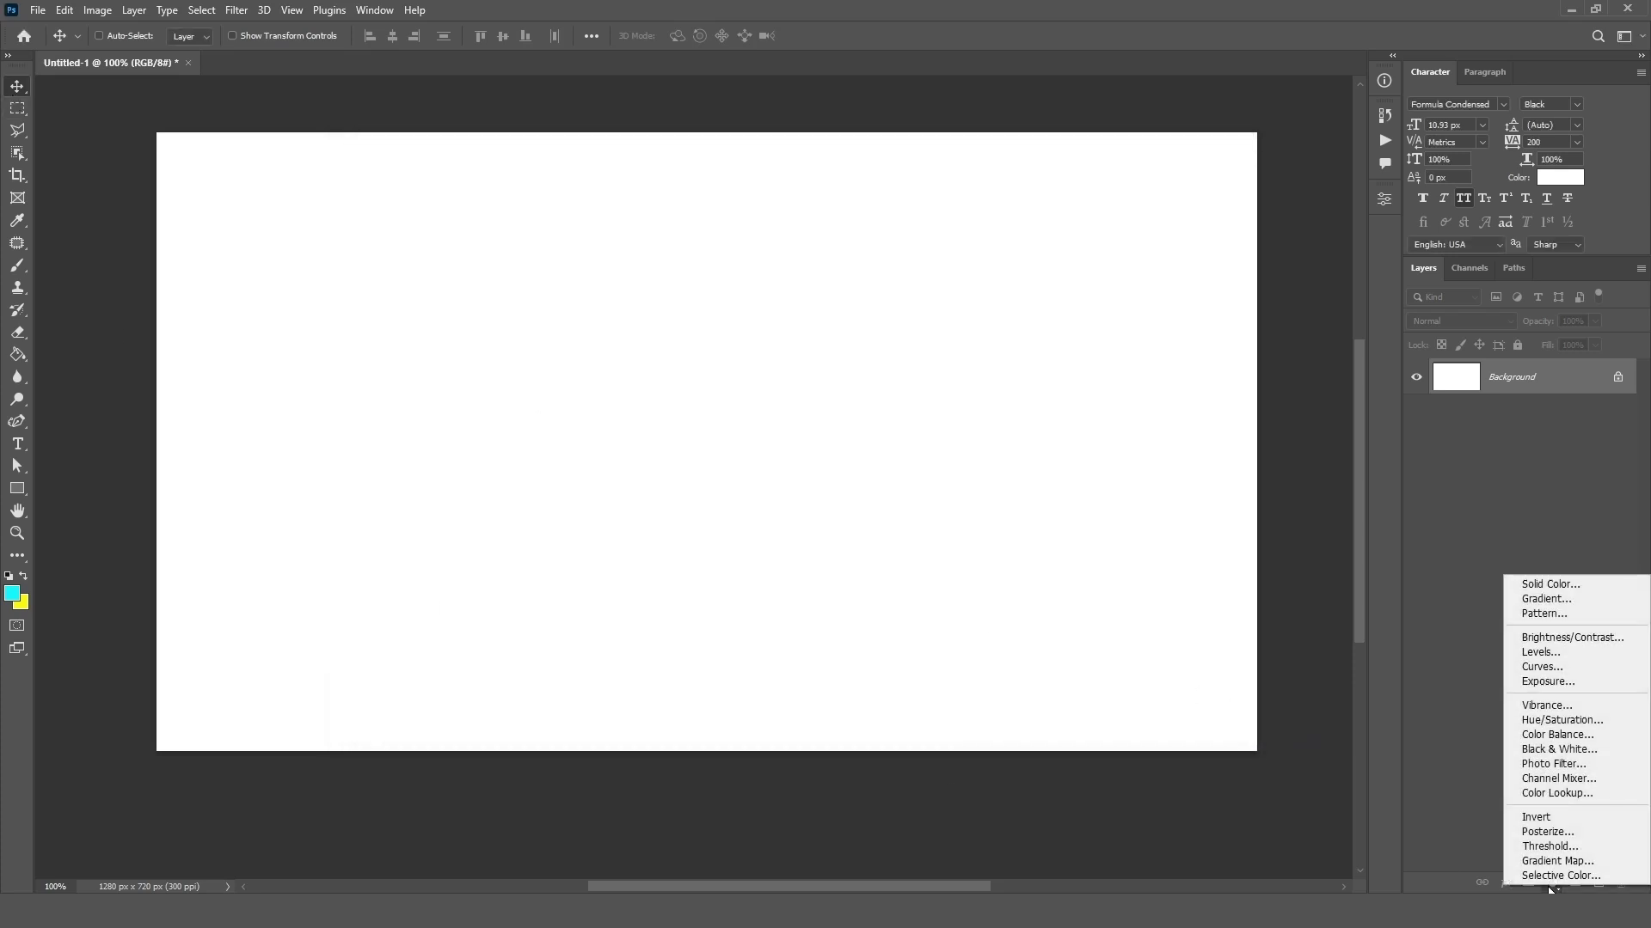
pyautogui.click(1605, 585)
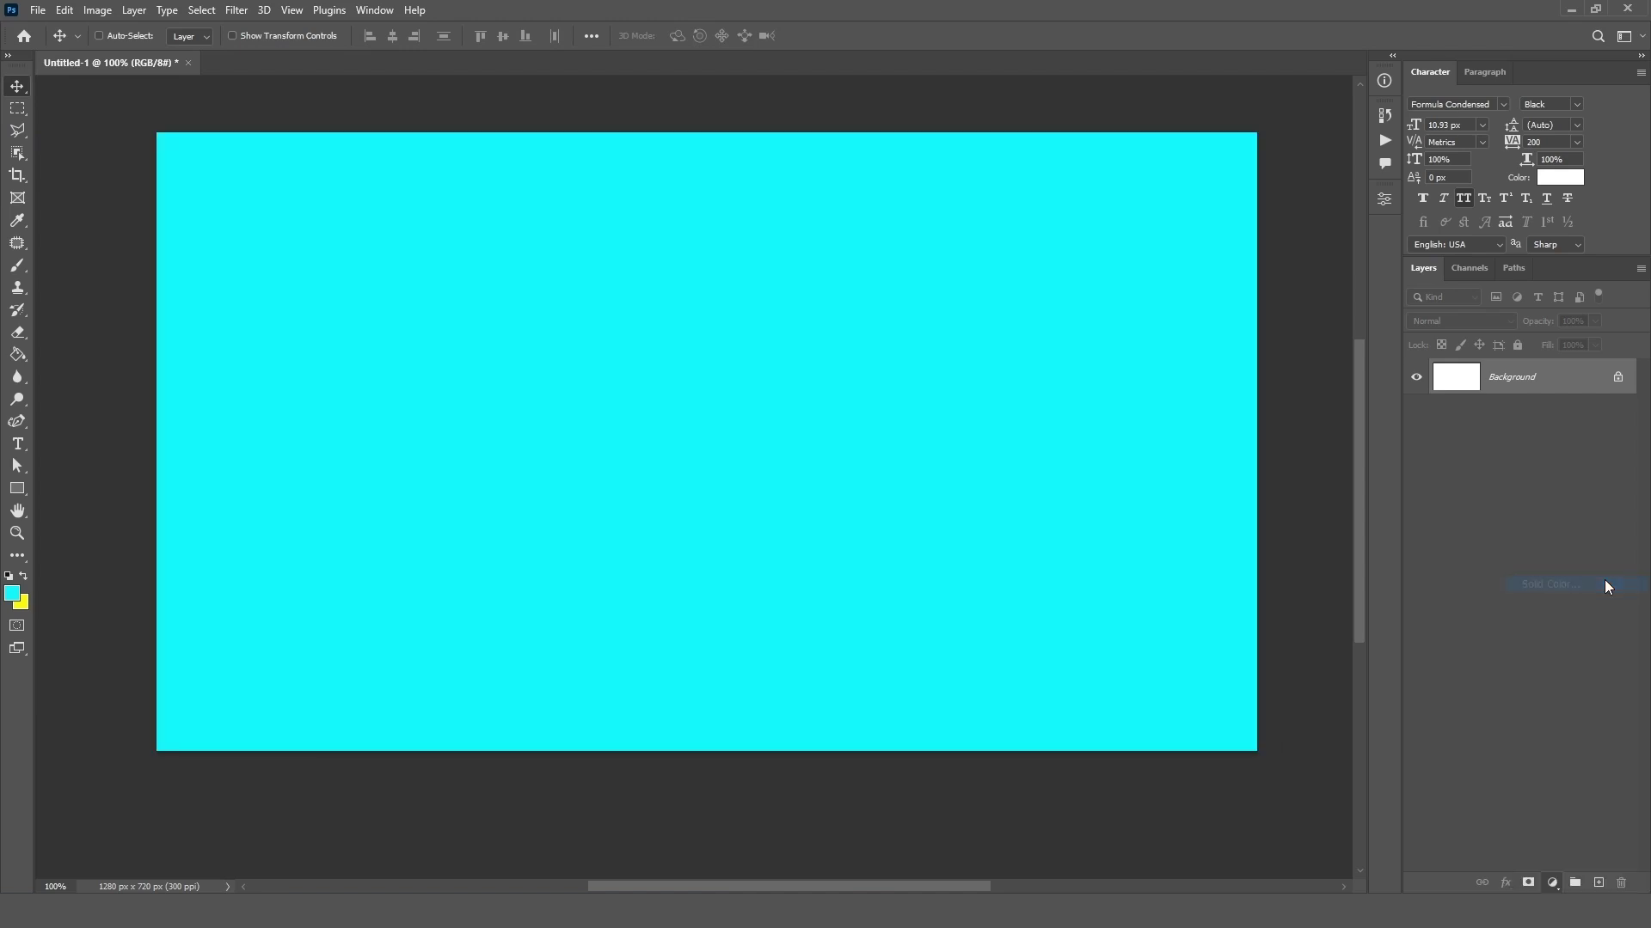
pyautogui.moveTo(987, 461); pyautogui.dragTo(864, 547)
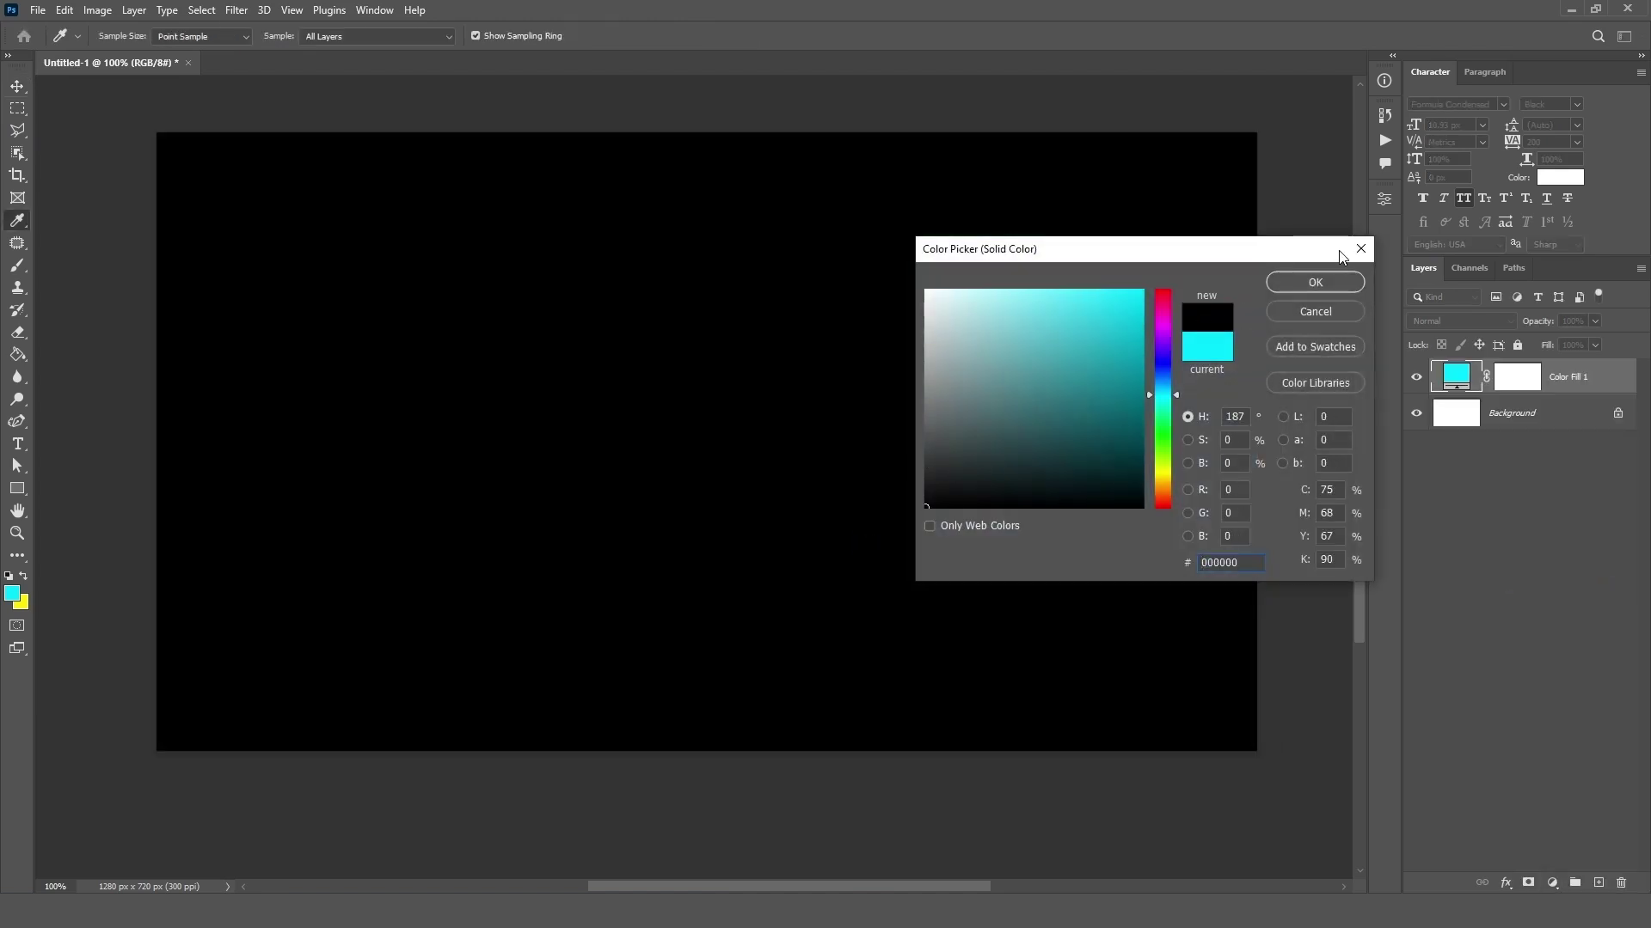
pyautogui.click(1341, 279)
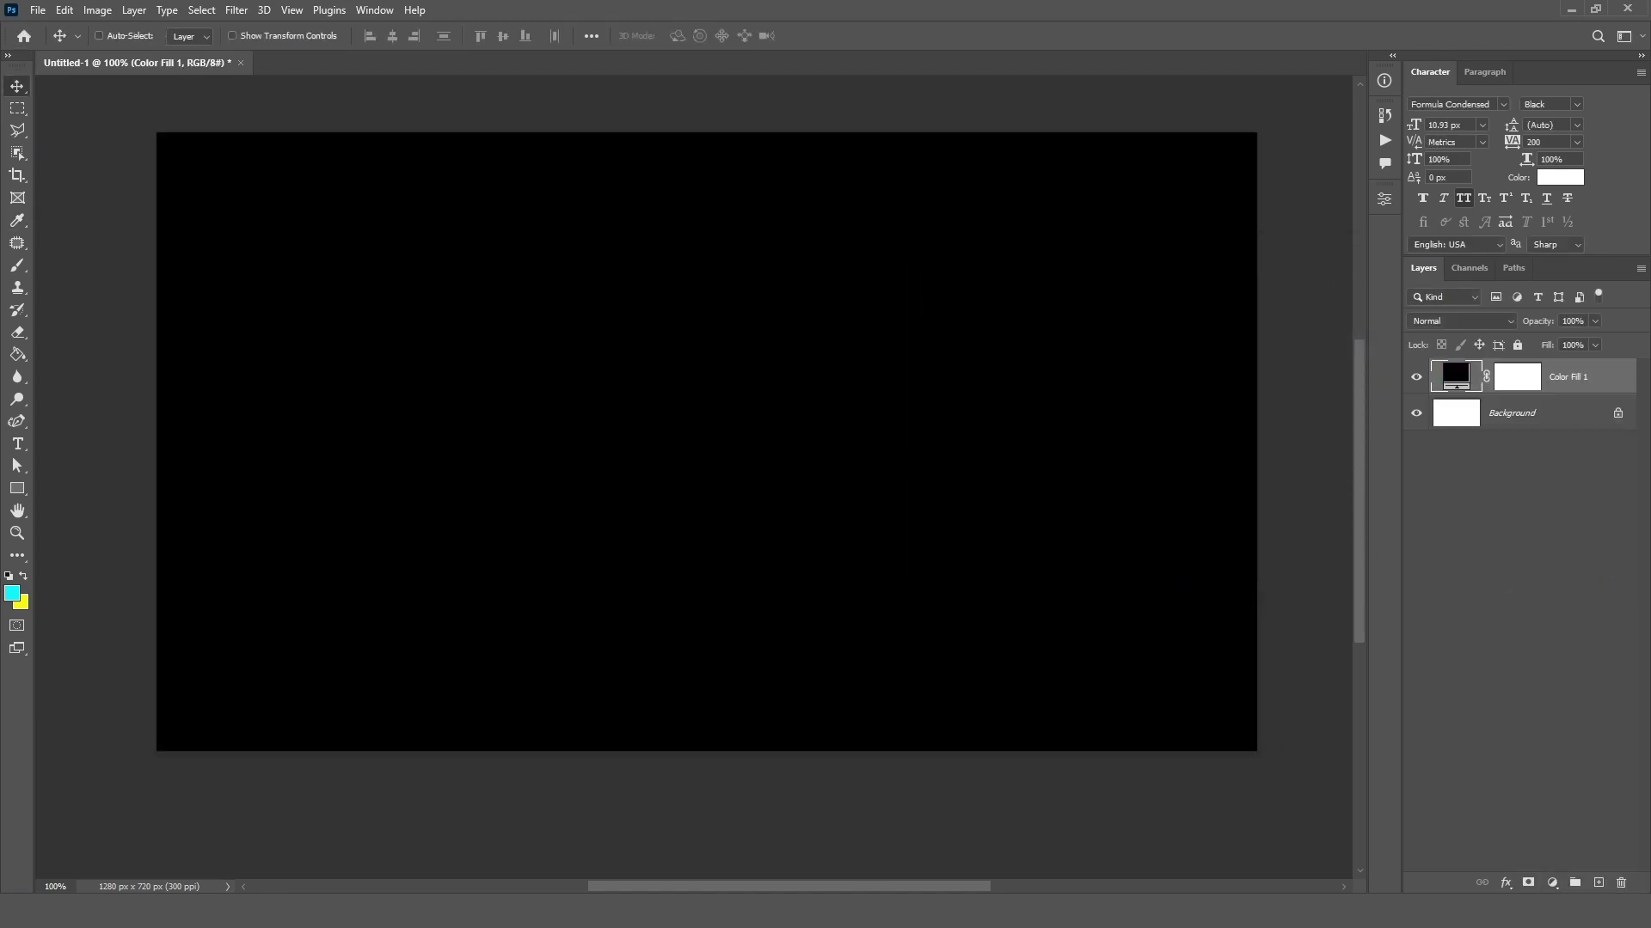
# Place the surprised man photo on the canvas, scale it down and centre it.
pyautogui.moveTo(715, 567); pyautogui.dragTo(685, 350)
pyautogui.moveTo(565, 287); pyautogui.dragTo(730, 373)
pyautogui.moveTo(871, 220); pyautogui.dragTo(874, 245)
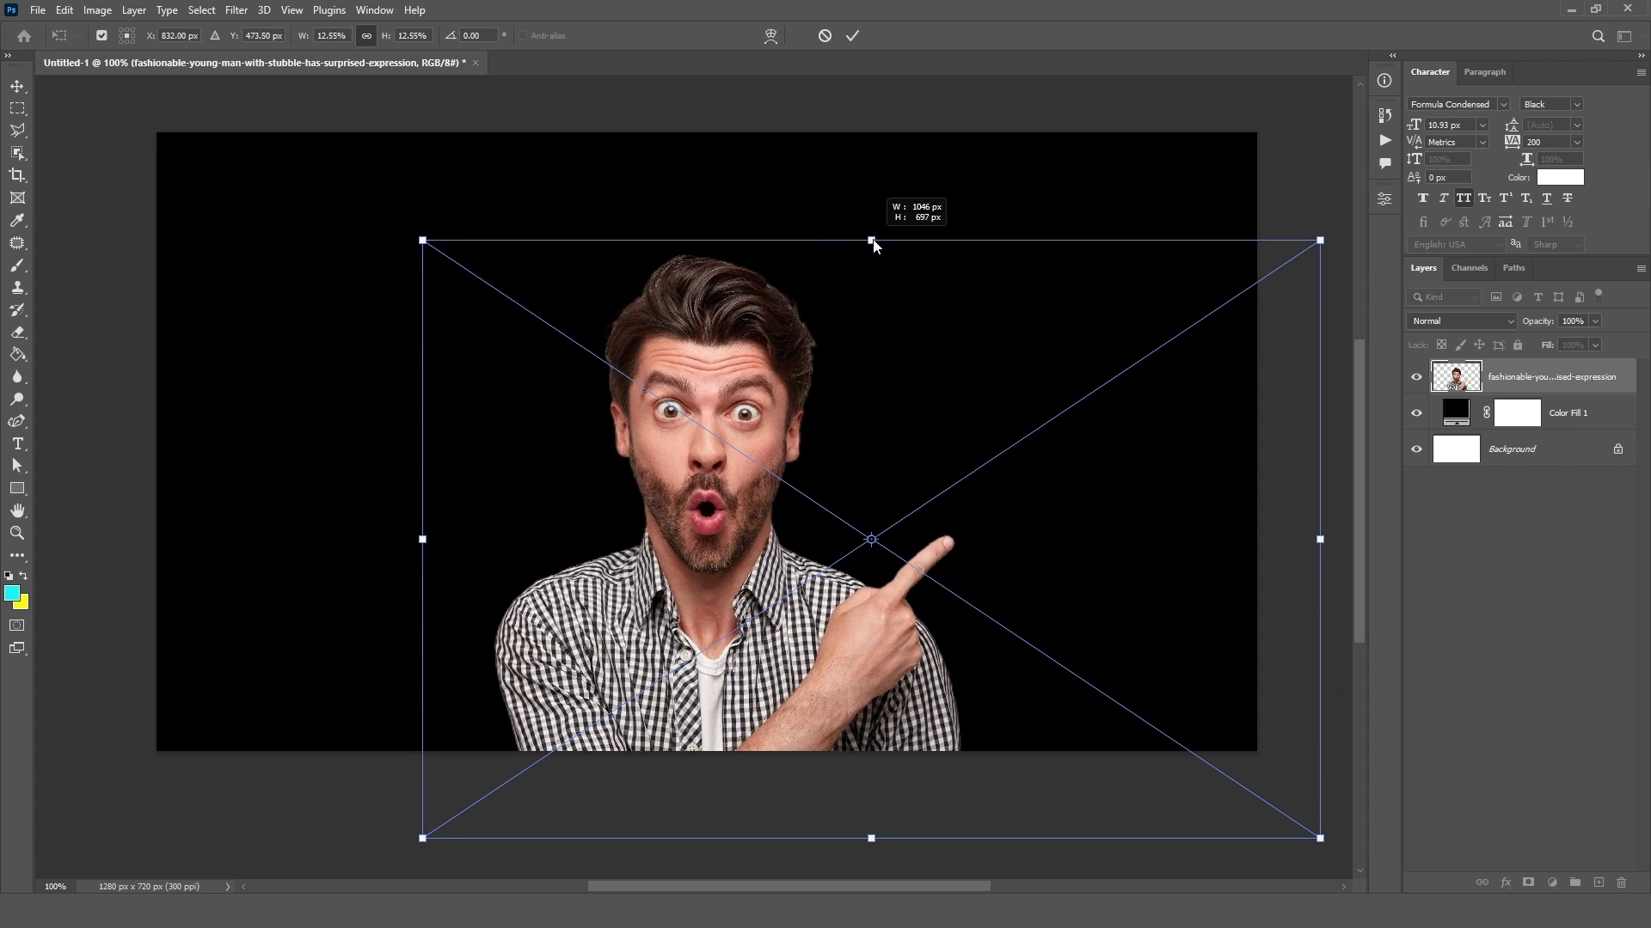
pyautogui.moveTo(755, 295); pyautogui.dragTo(784, 266)
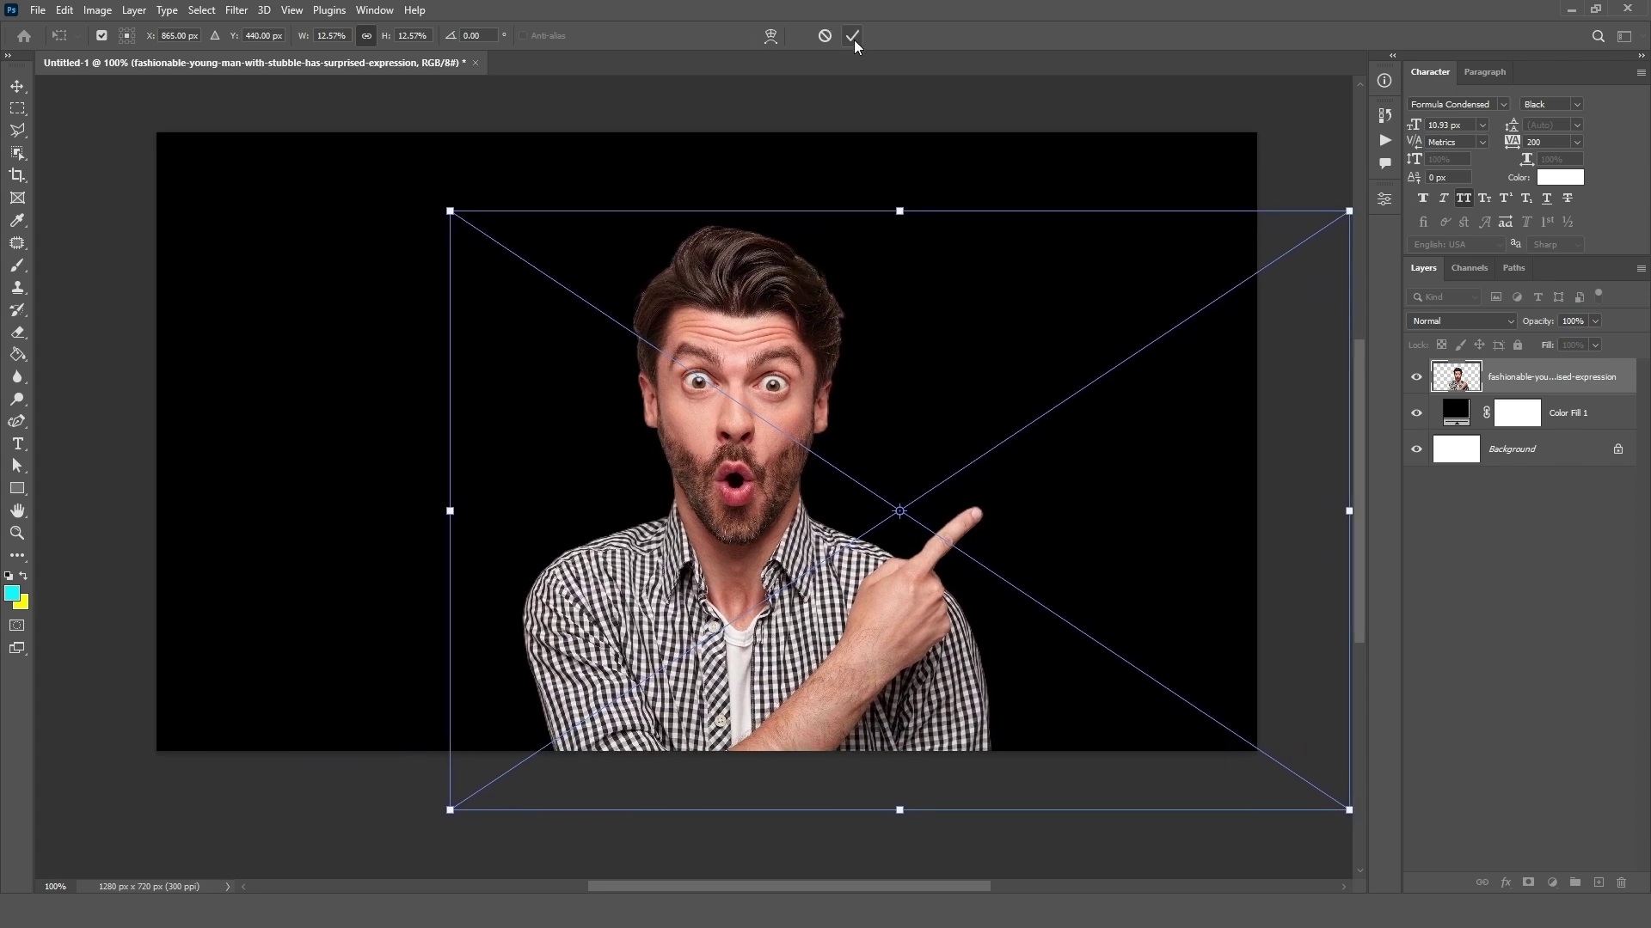
pyautogui.click(854, 36)
pyautogui.moveTo(732, 621); pyautogui.dragTo(719, 619)
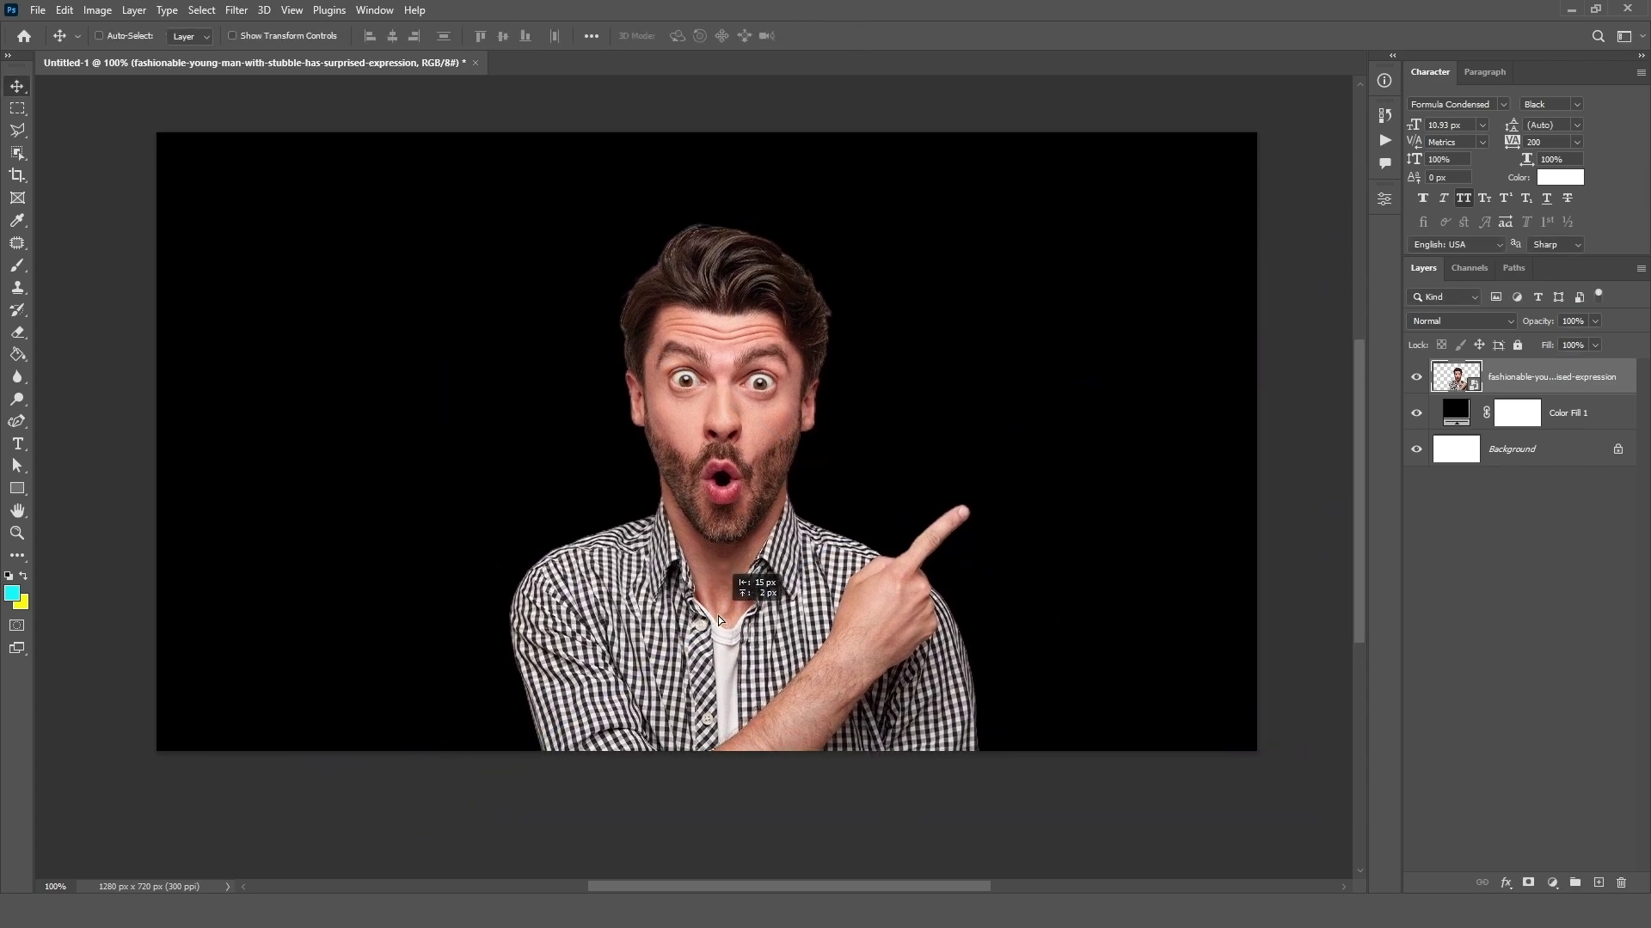
# Apply Camera Raw: brighter exposure and shadows, cooler white balance, more vibrance, texture and clarity.
pyautogui.click(224, 12)
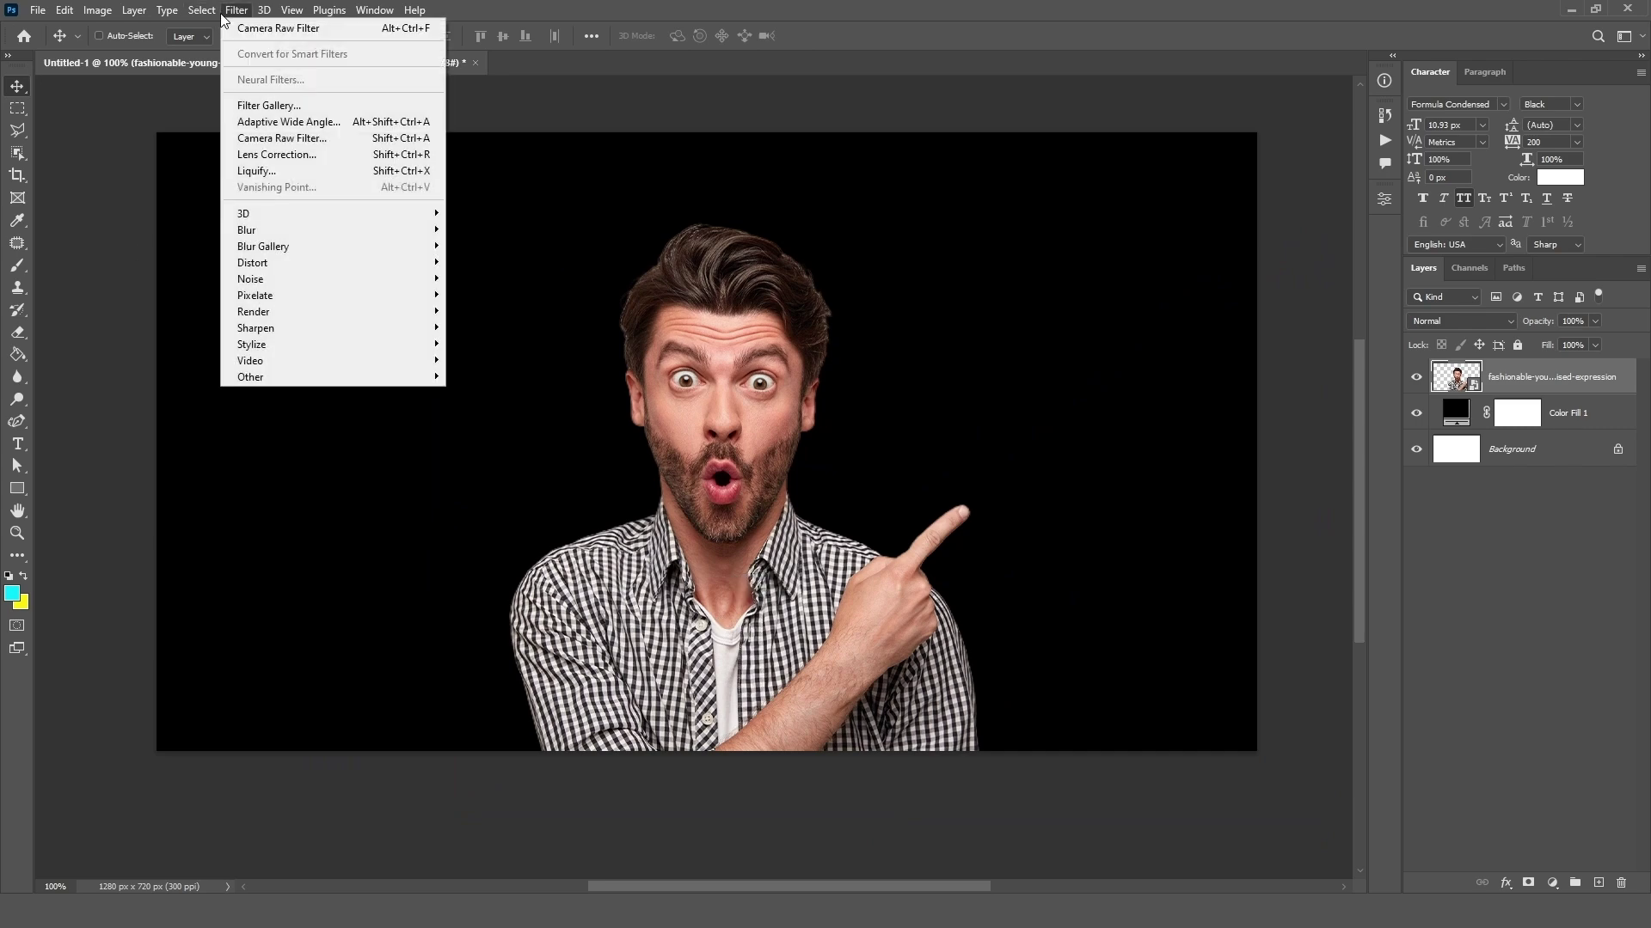
pyautogui.click(325, 138)
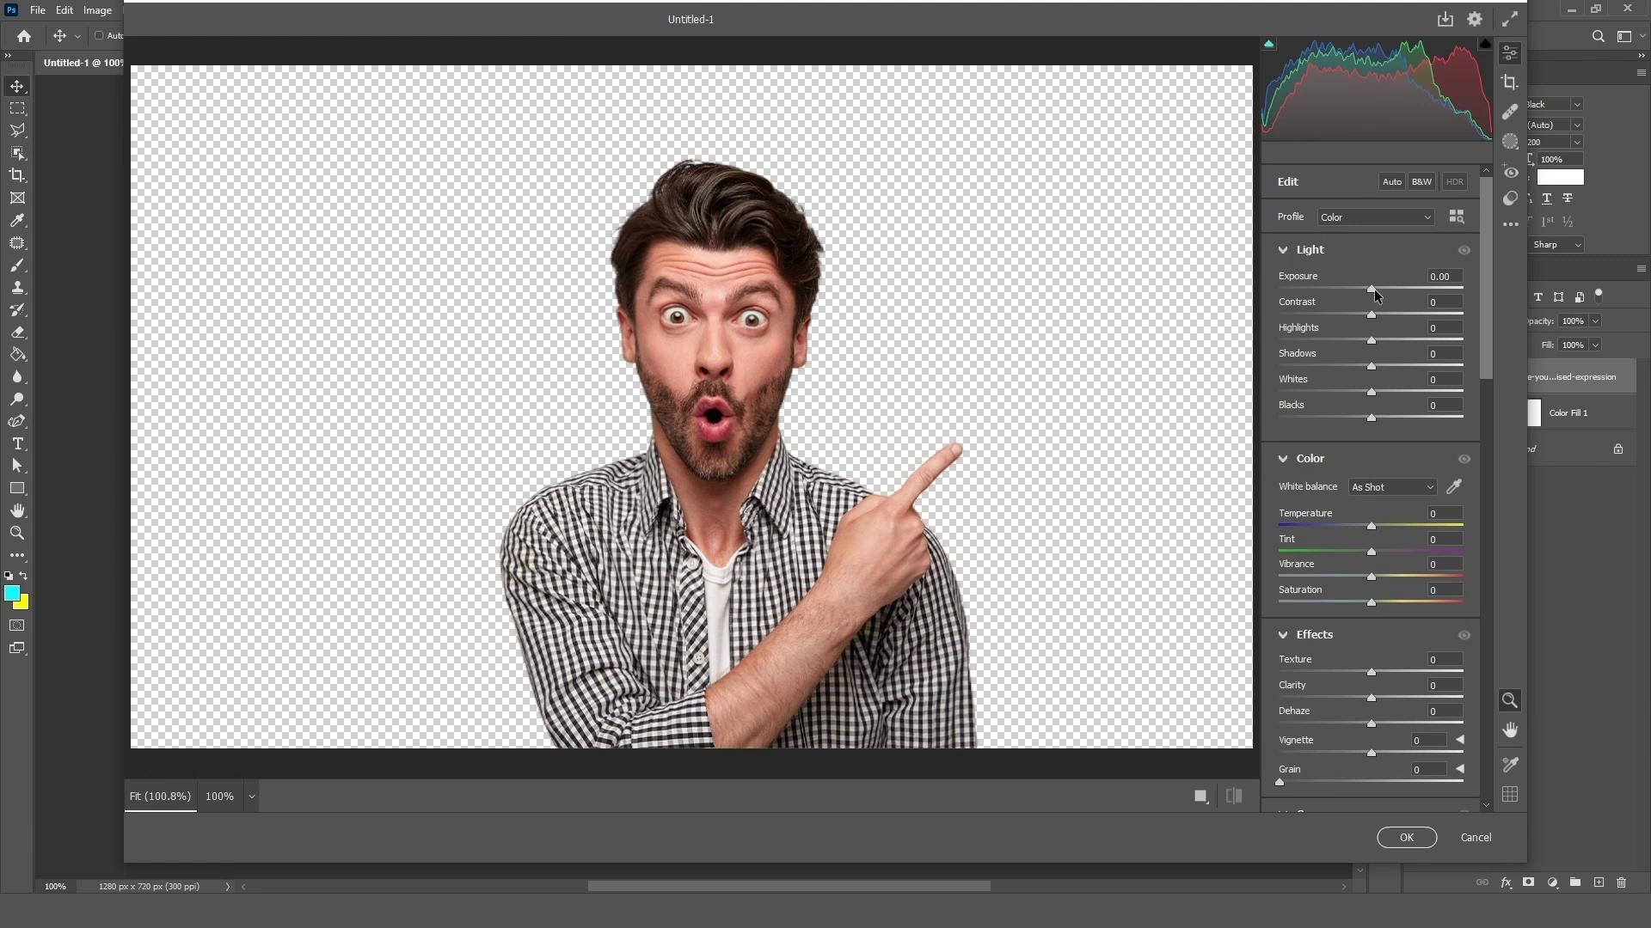
pyautogui.moveTo(1374, 290); pyautogui.dragTo(1379, 367)
pyautogui.moveTo(1371, 526)
pyautogui.mouseDown()
pyautogui.moveTo(1355, 525)
pyautogui.moveTo(1388, 577)
pyautogui.mouseUp()
pyautogui.moveTo(1371, 672)
pyautogui.mouseDown()
pyautogui.moveTo(1393, 673)
pyautogui.moveTo(1376, 698)
pyautogui.mouseUp()
pyautogui.click(1406, 837)
# Add an Inner Glow effect to the man's layer with a light blue colour.
pyautogui.click(1506, 884)
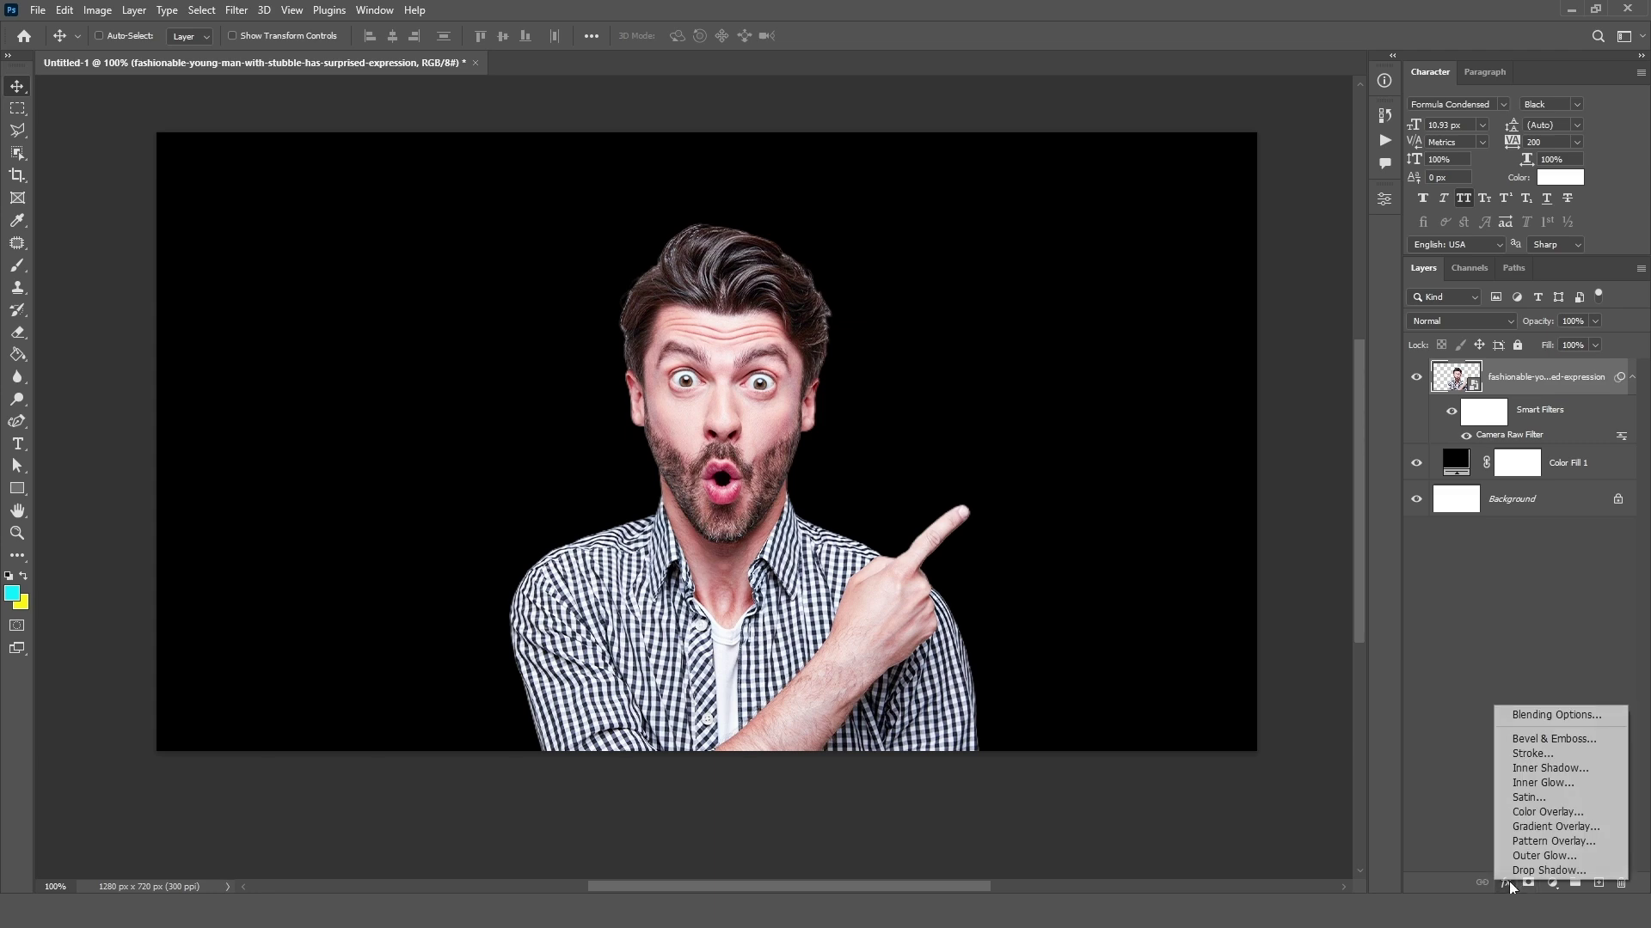
pyautogui.click(1570, 779)
pyautogui.hotkey('ctrl', '+')
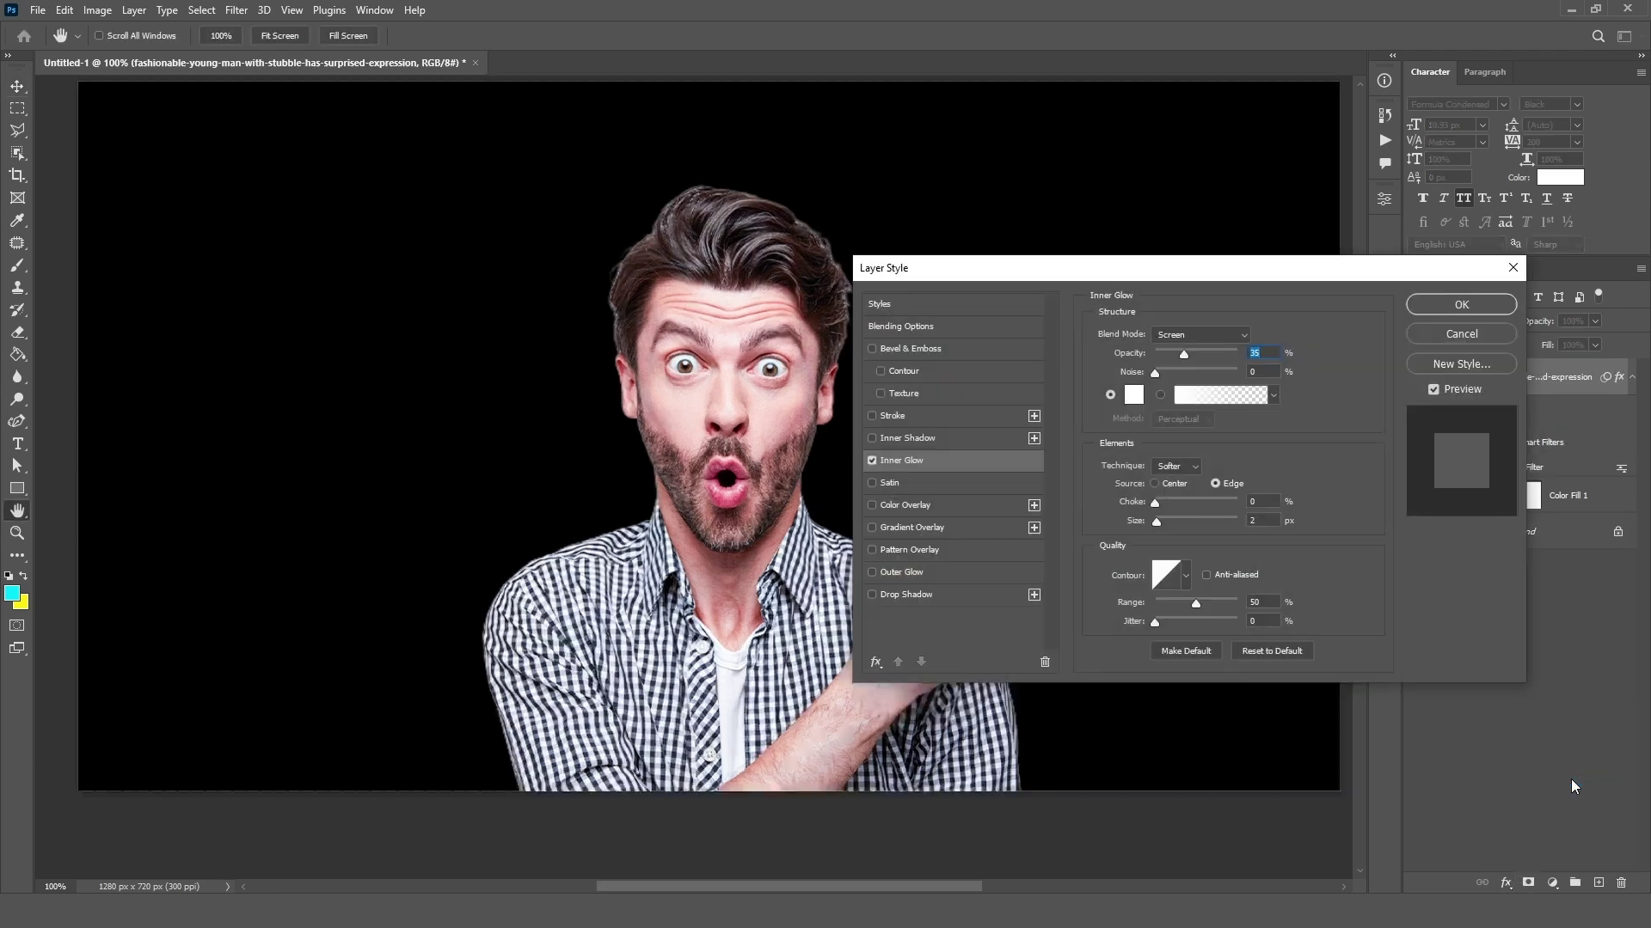
pyautogui.moveTo(710, 346); pyautogui.dragTo(550, 540)
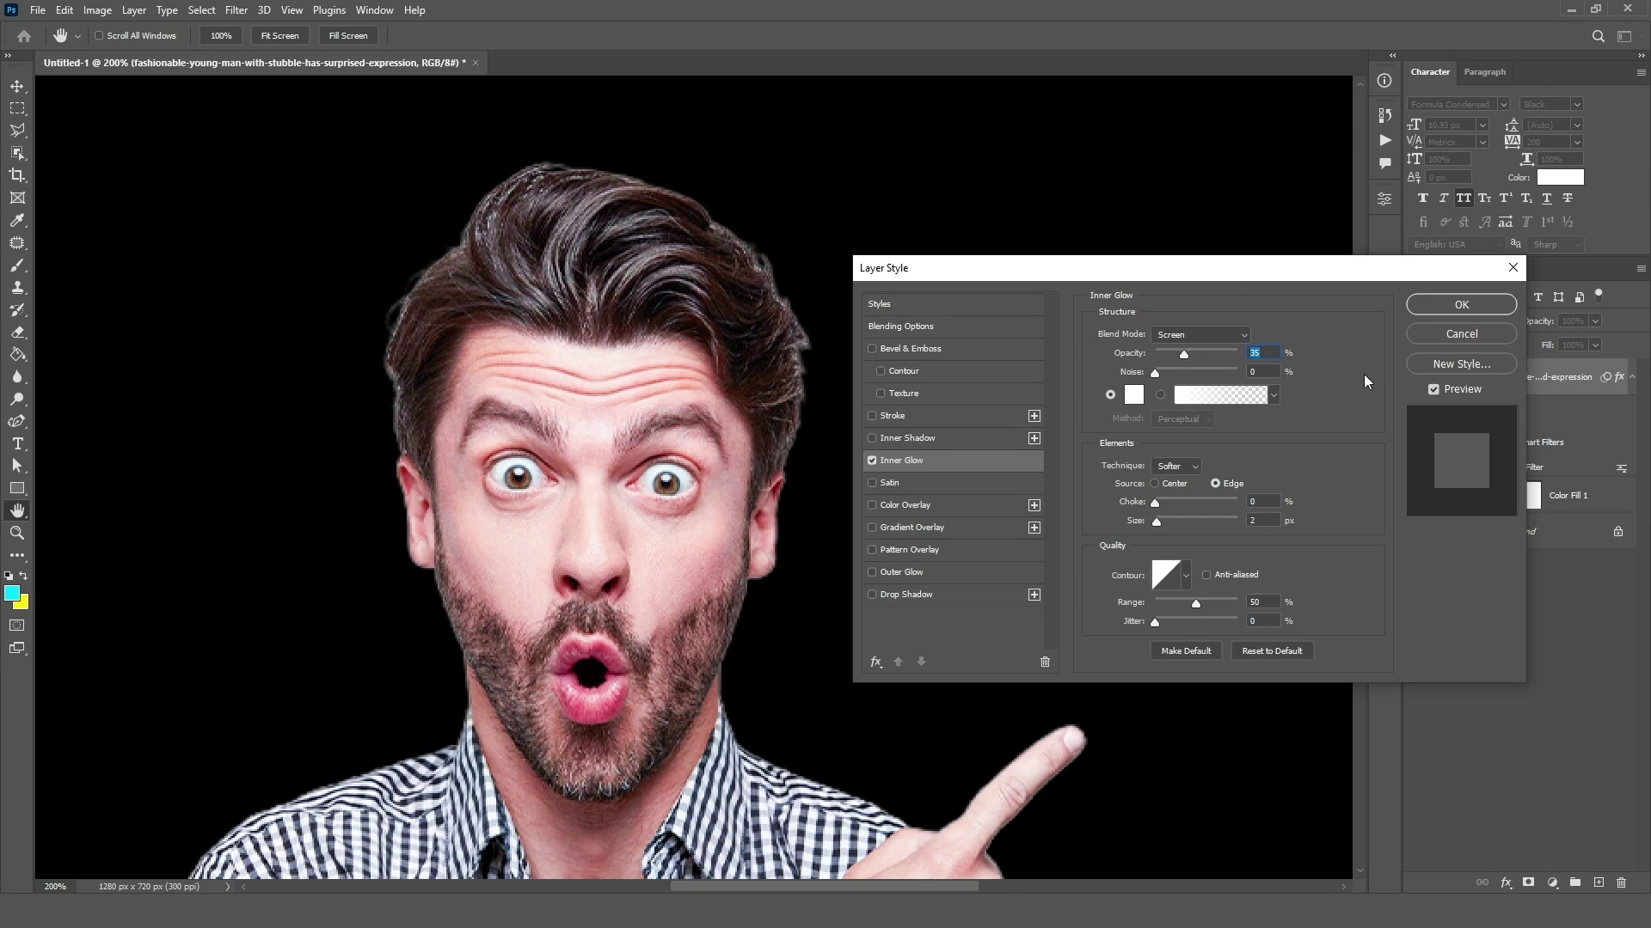
pyautogui.click(1133, 396)
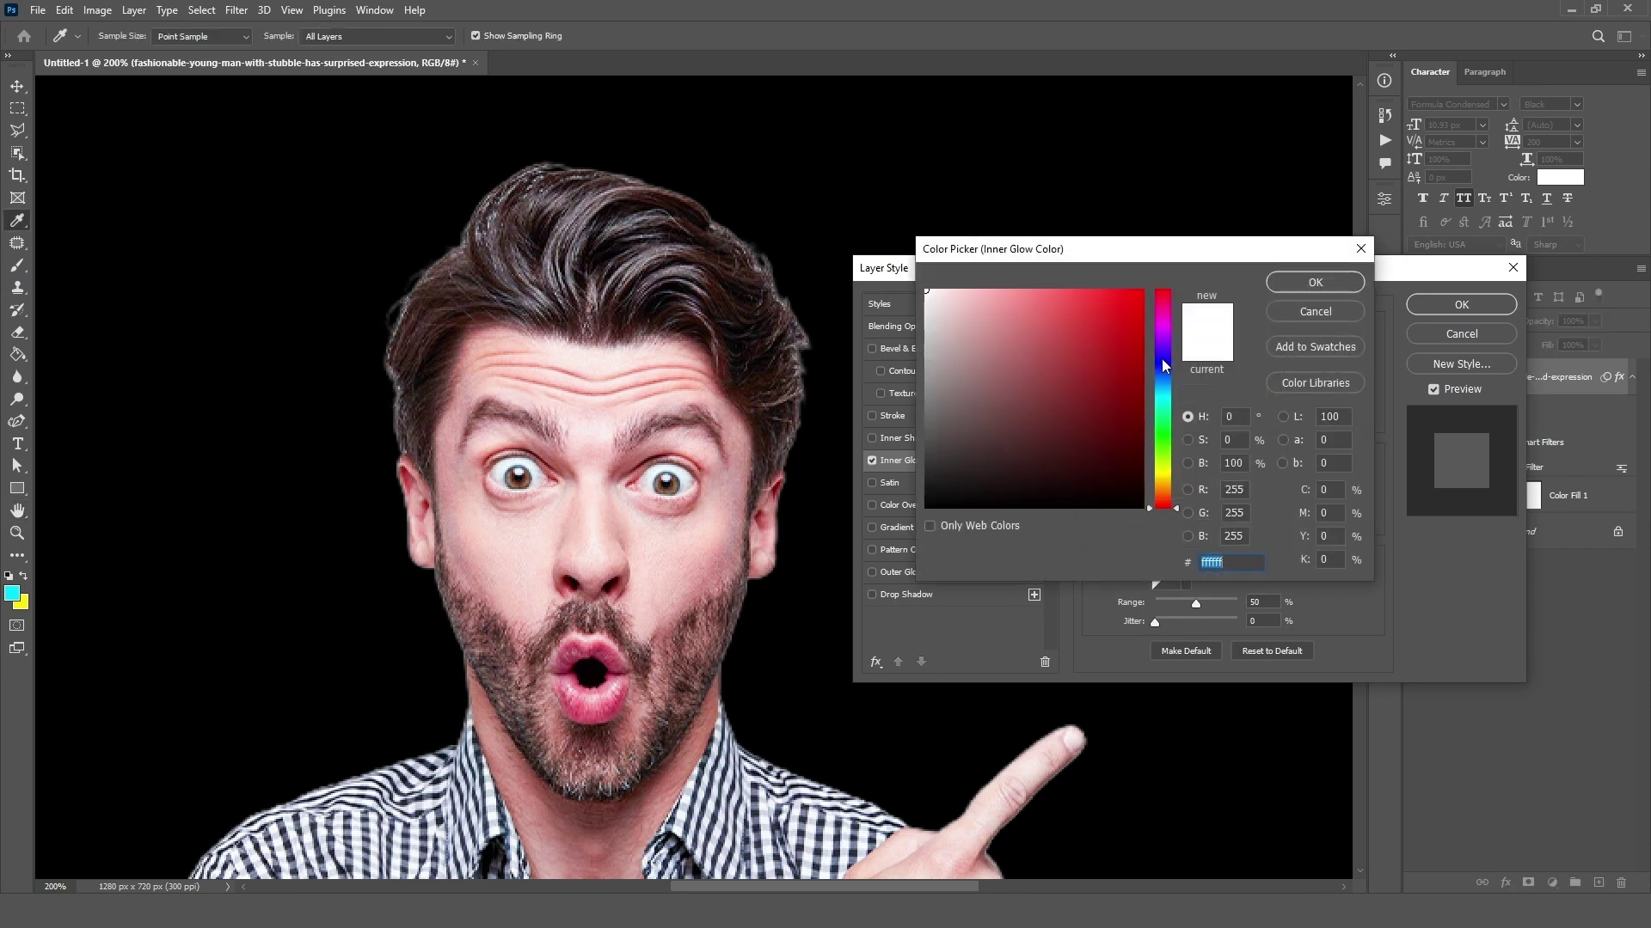
pyautogui.moveTo(1157, 365); pyautogui.dragTo(1163, 379)
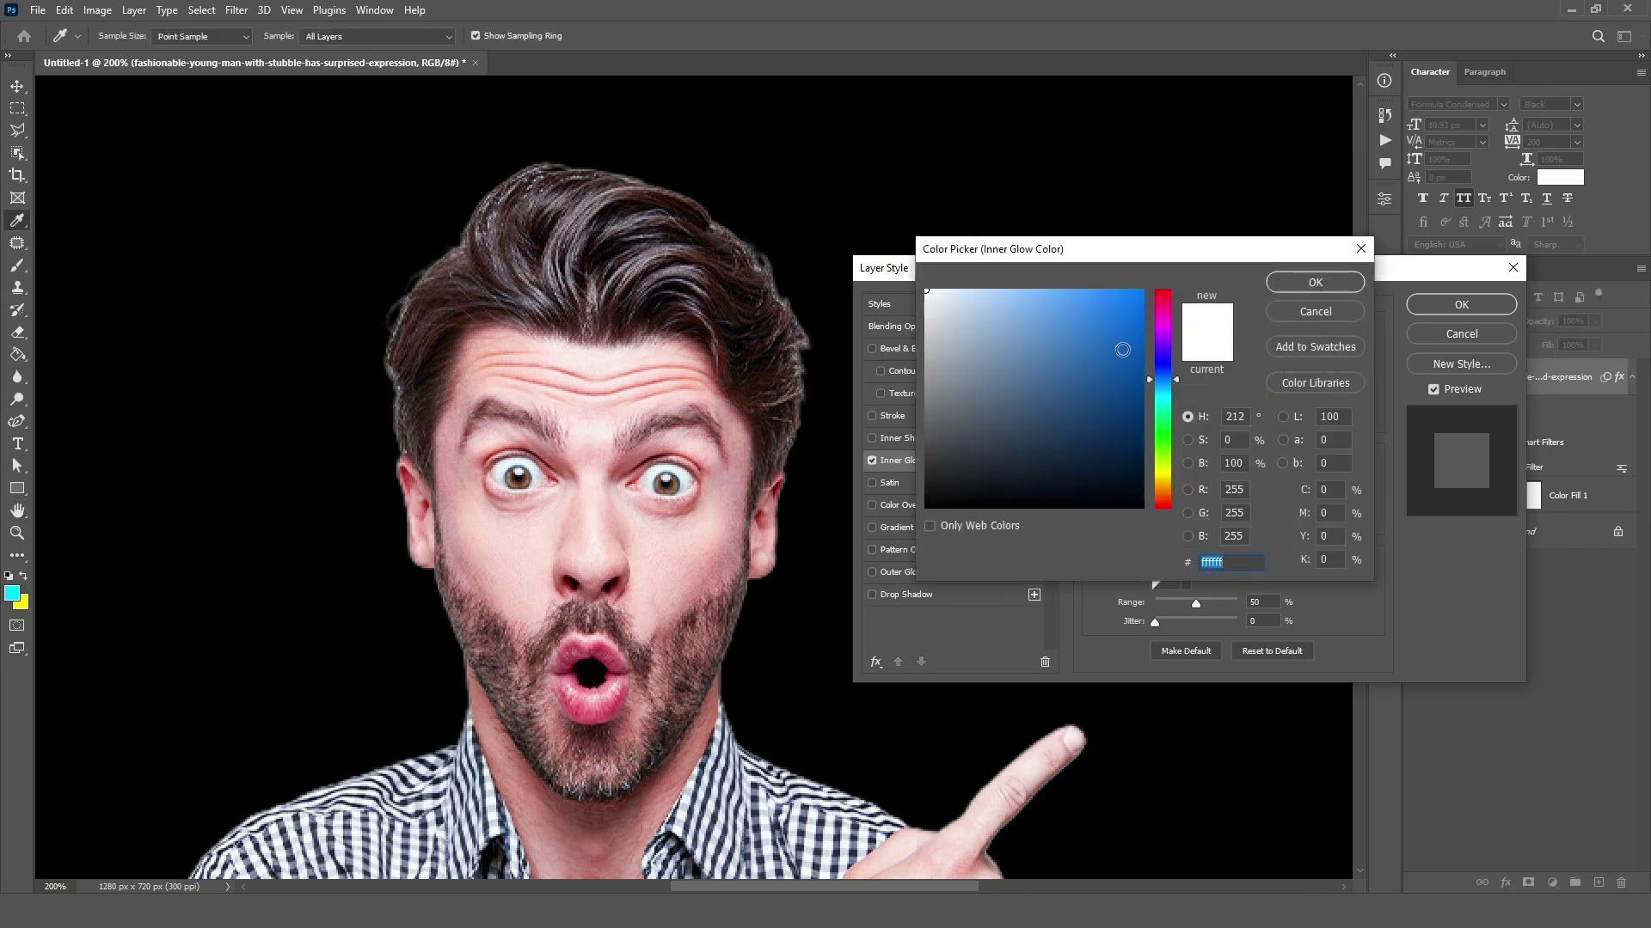
pyautogui.click(1107, 291)
pyautogui.moveTo(1107, 273); pyautogui.dragTo(1098, 275)
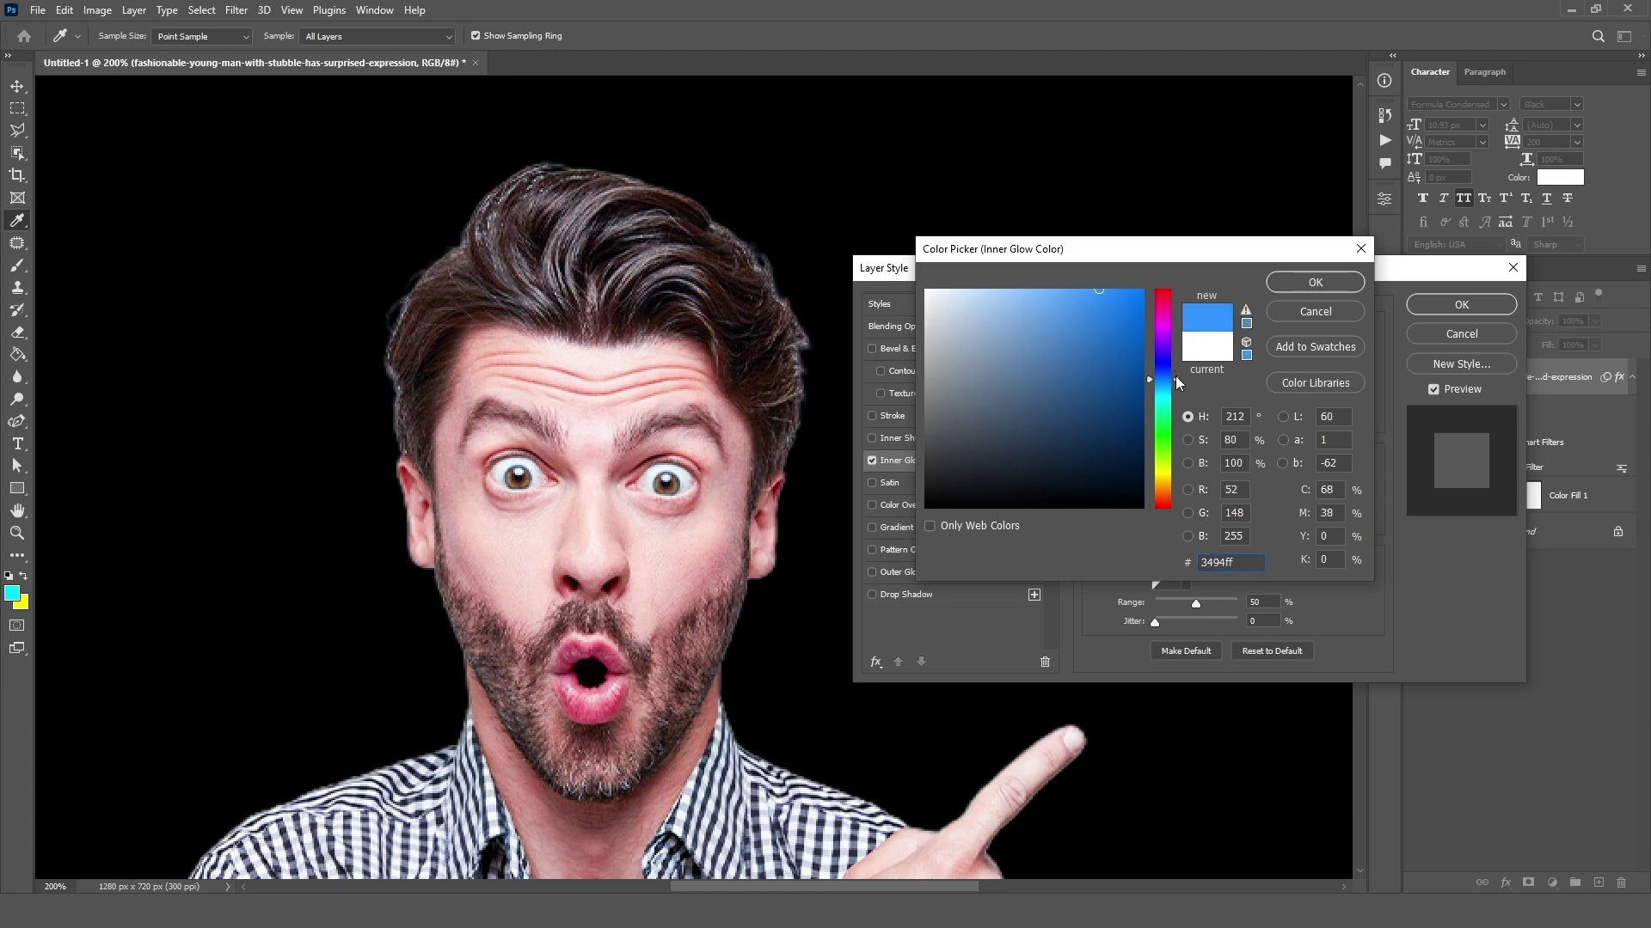
pyautogui.moveTo(1175, 375); pyautogui.dragTo(1176, 382)
pyautogui.click(1340, 280)
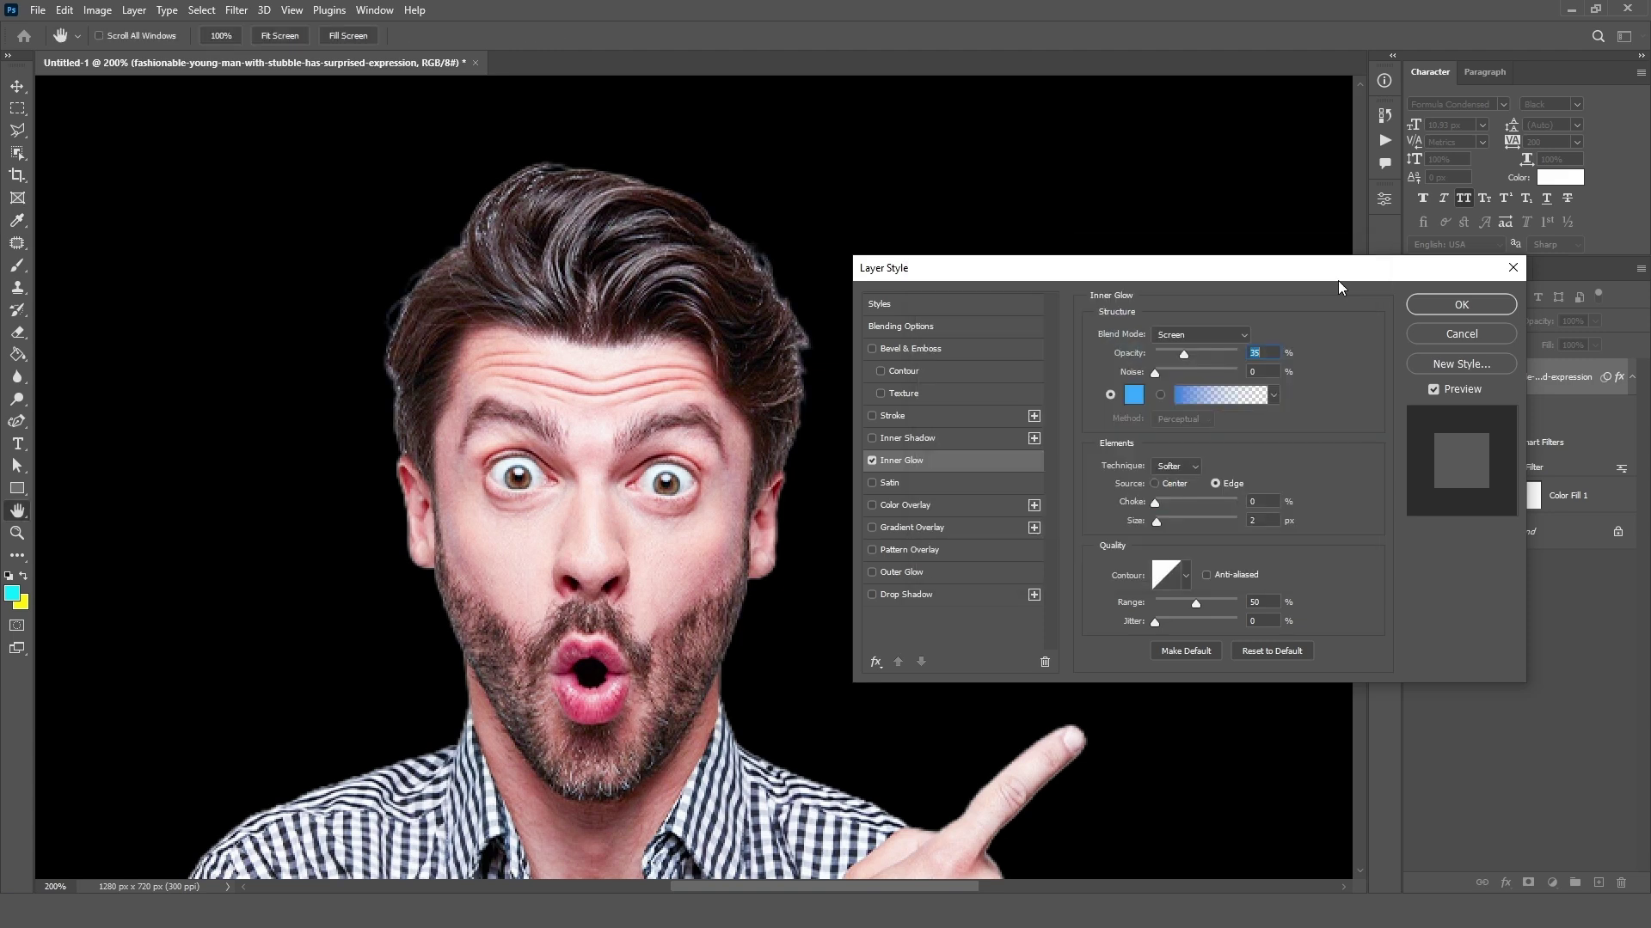
# Set the inner glow to Linear Dodge (Add), 100% opacity and a larger size.
pyautogui.click(1238, 333)
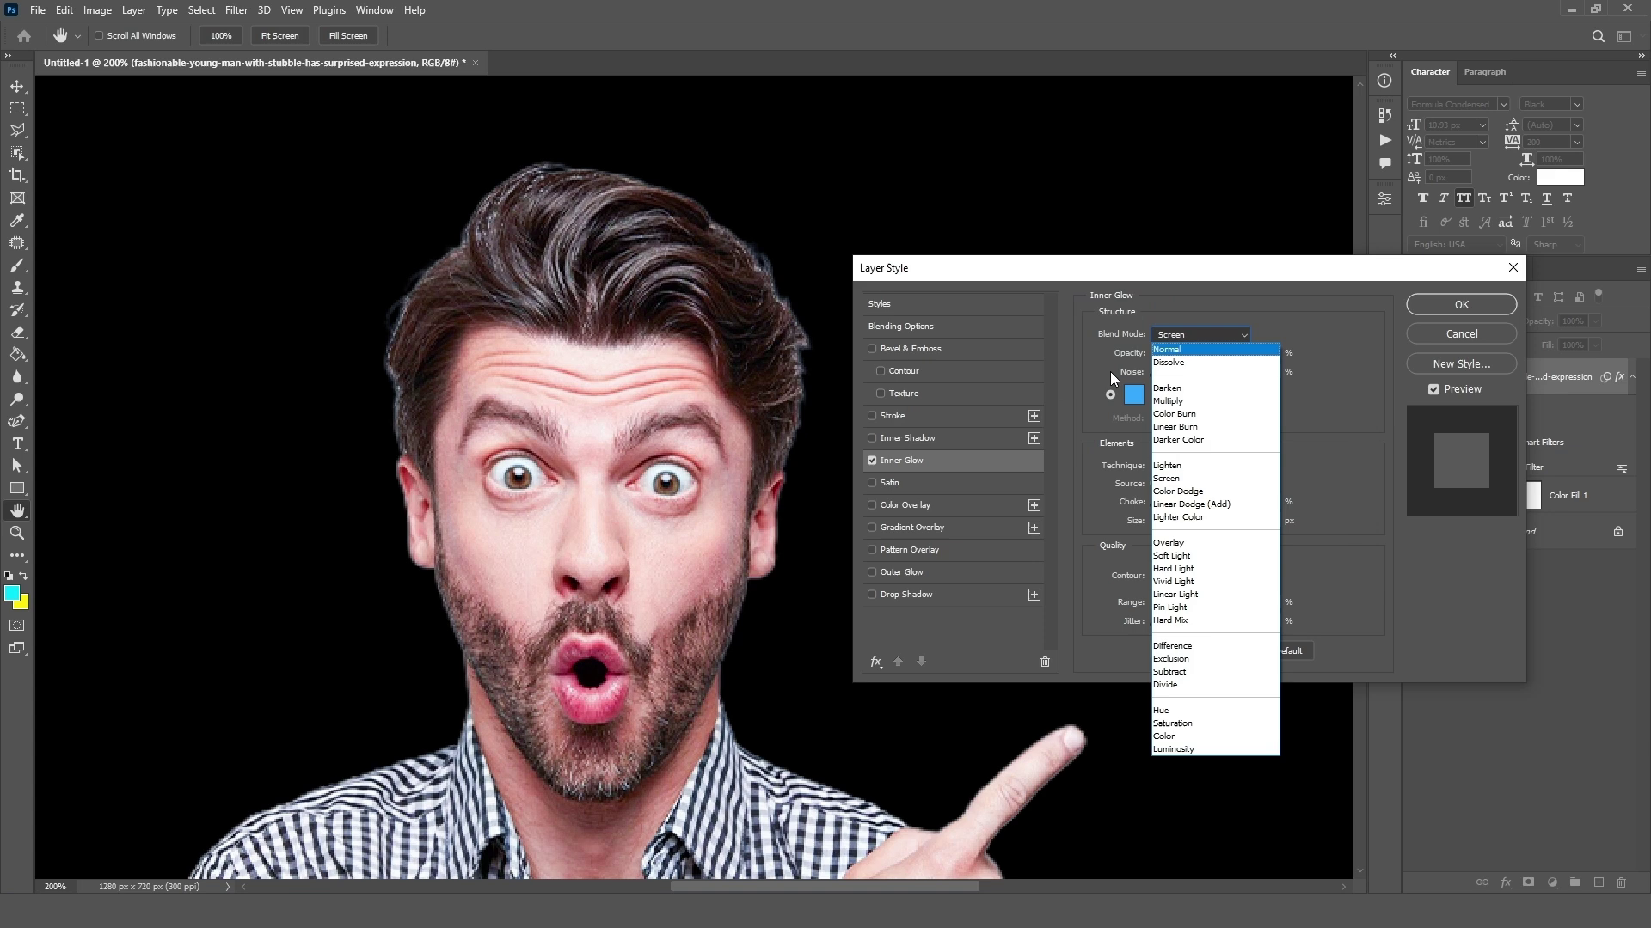
pyautogui.click(1217, 507)
pyautogui.moveTo(1186, 353); pyautogui.dragTo(1231, 352)
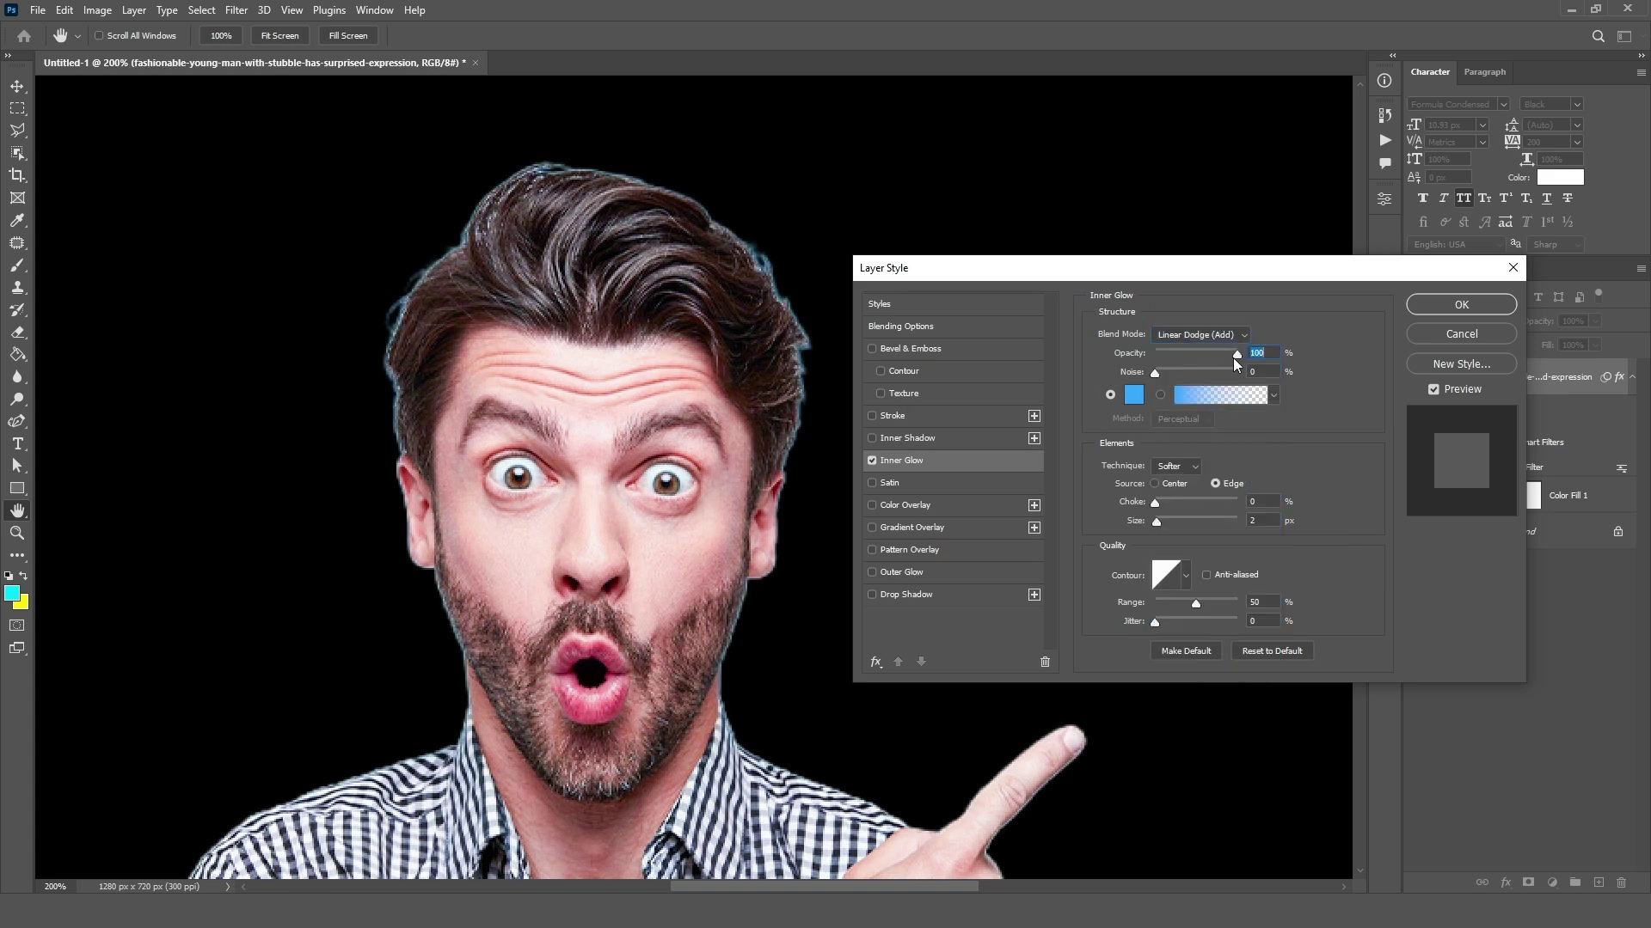
pyautogui.moveTo(1158, 521); pyautogui.dragTo(1162, 500)
pyautogui.click(1165, 524)
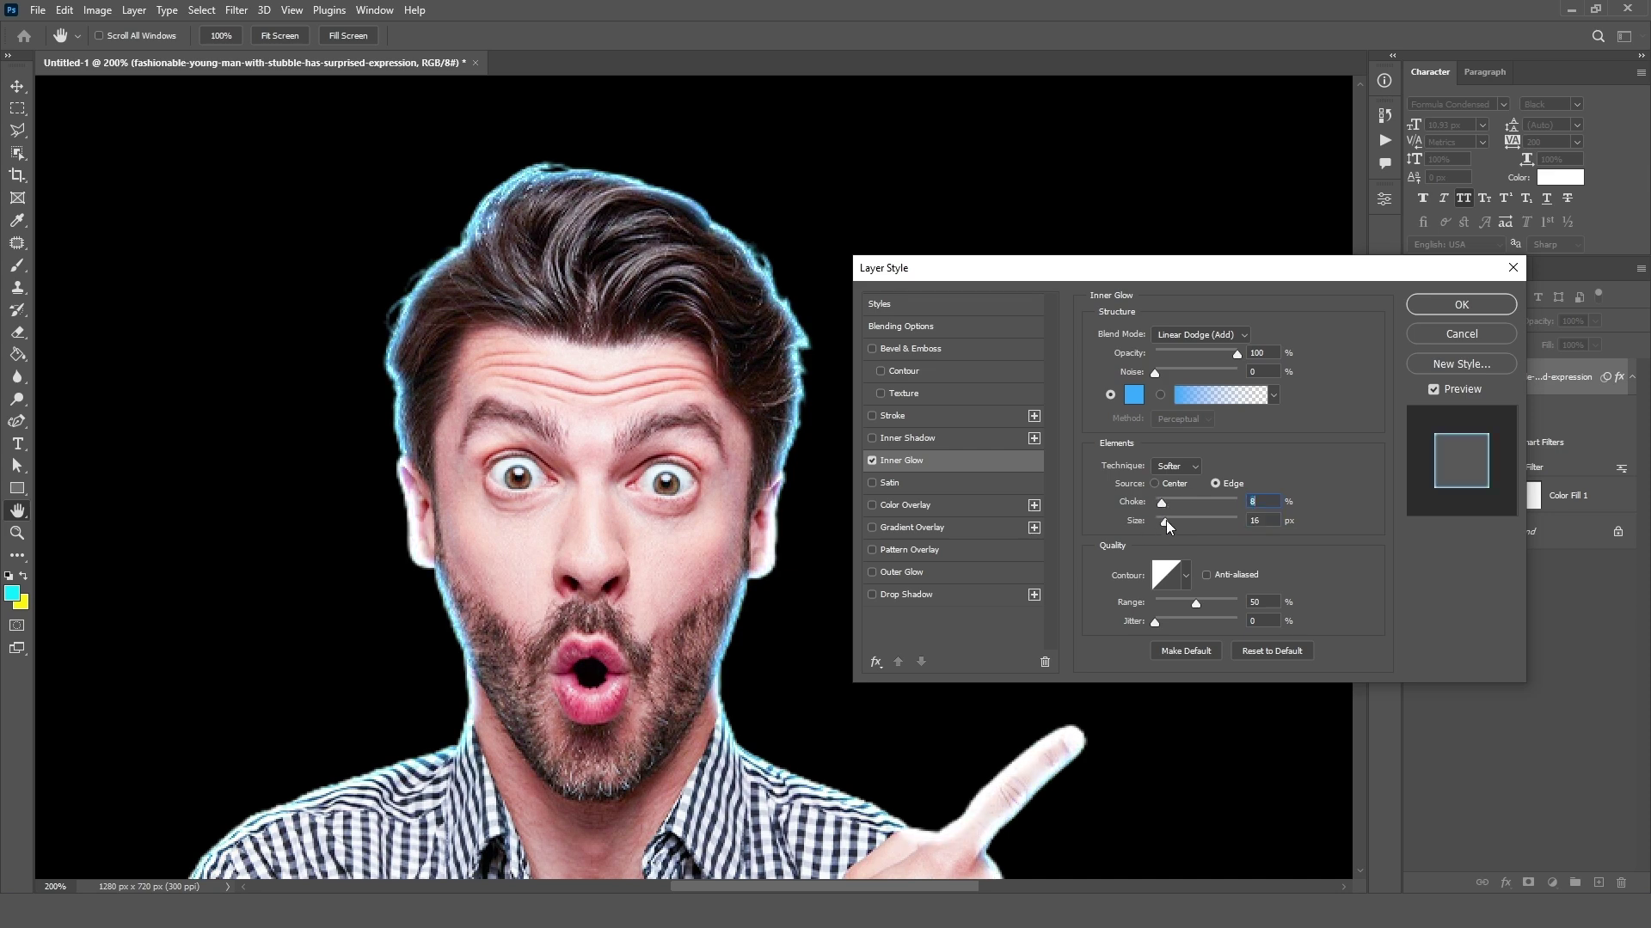
pyautogui.moveTo(1166, 519); pyautogui.dragTo(1163, 519)
pyautogui.click(1163, 519)
pyautogui.click(1477, 311)
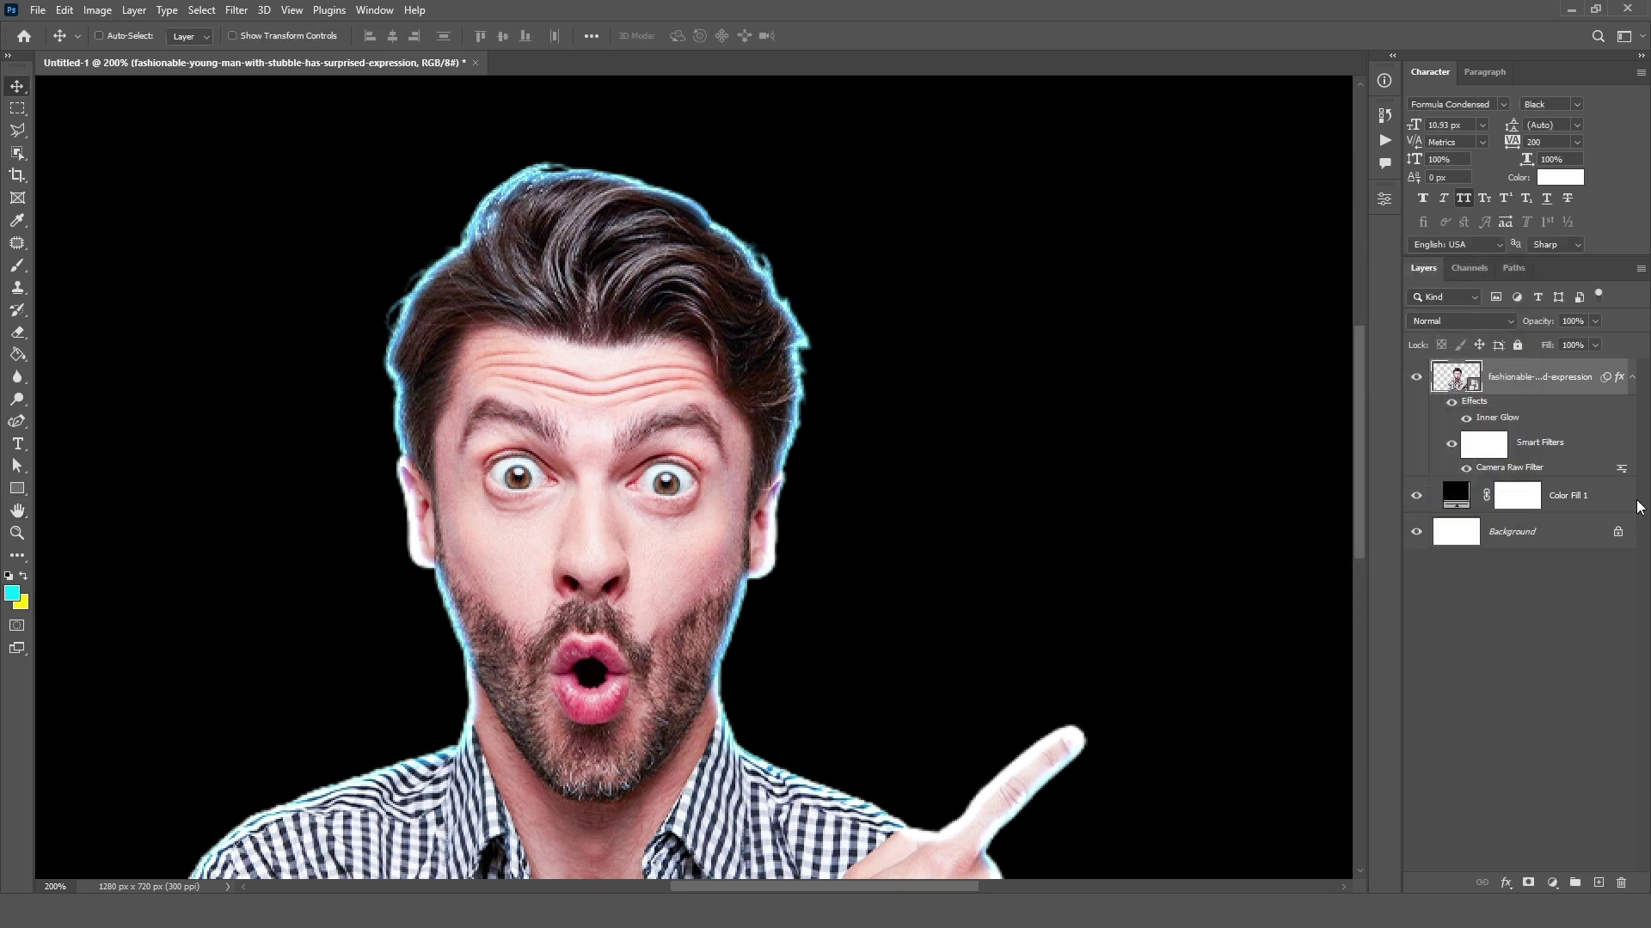
# Add a Satin effect in Linear Dodge (Add) with a soft light blue colour.
pyautogui.click(1505, 884)
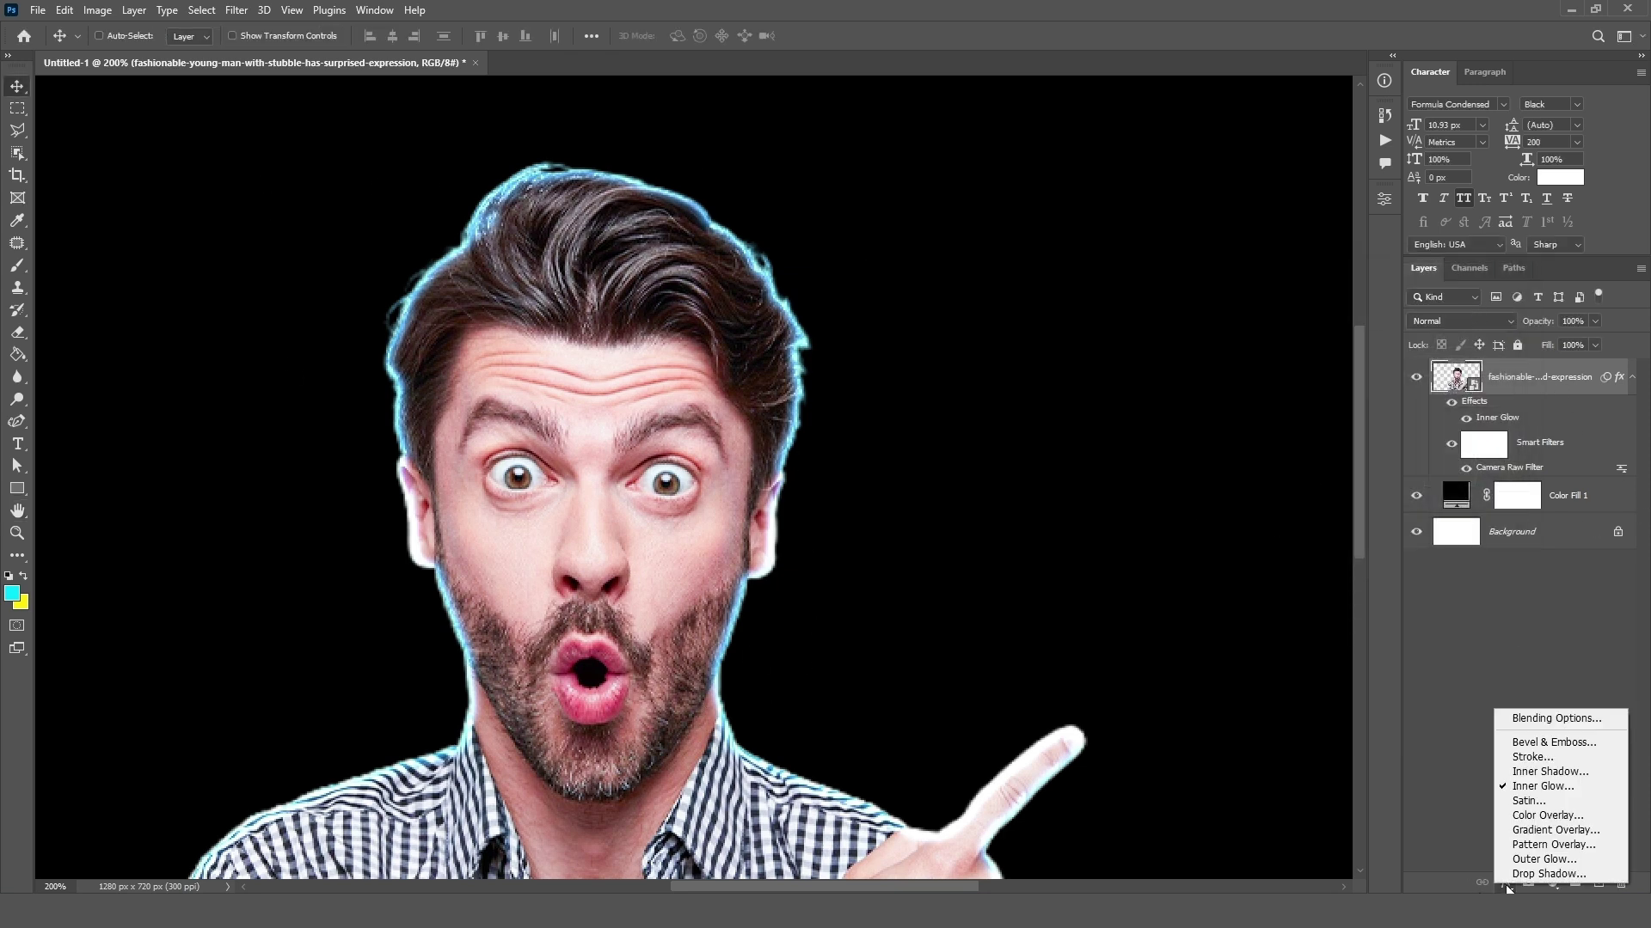
pyautogui.click(1517, 800)
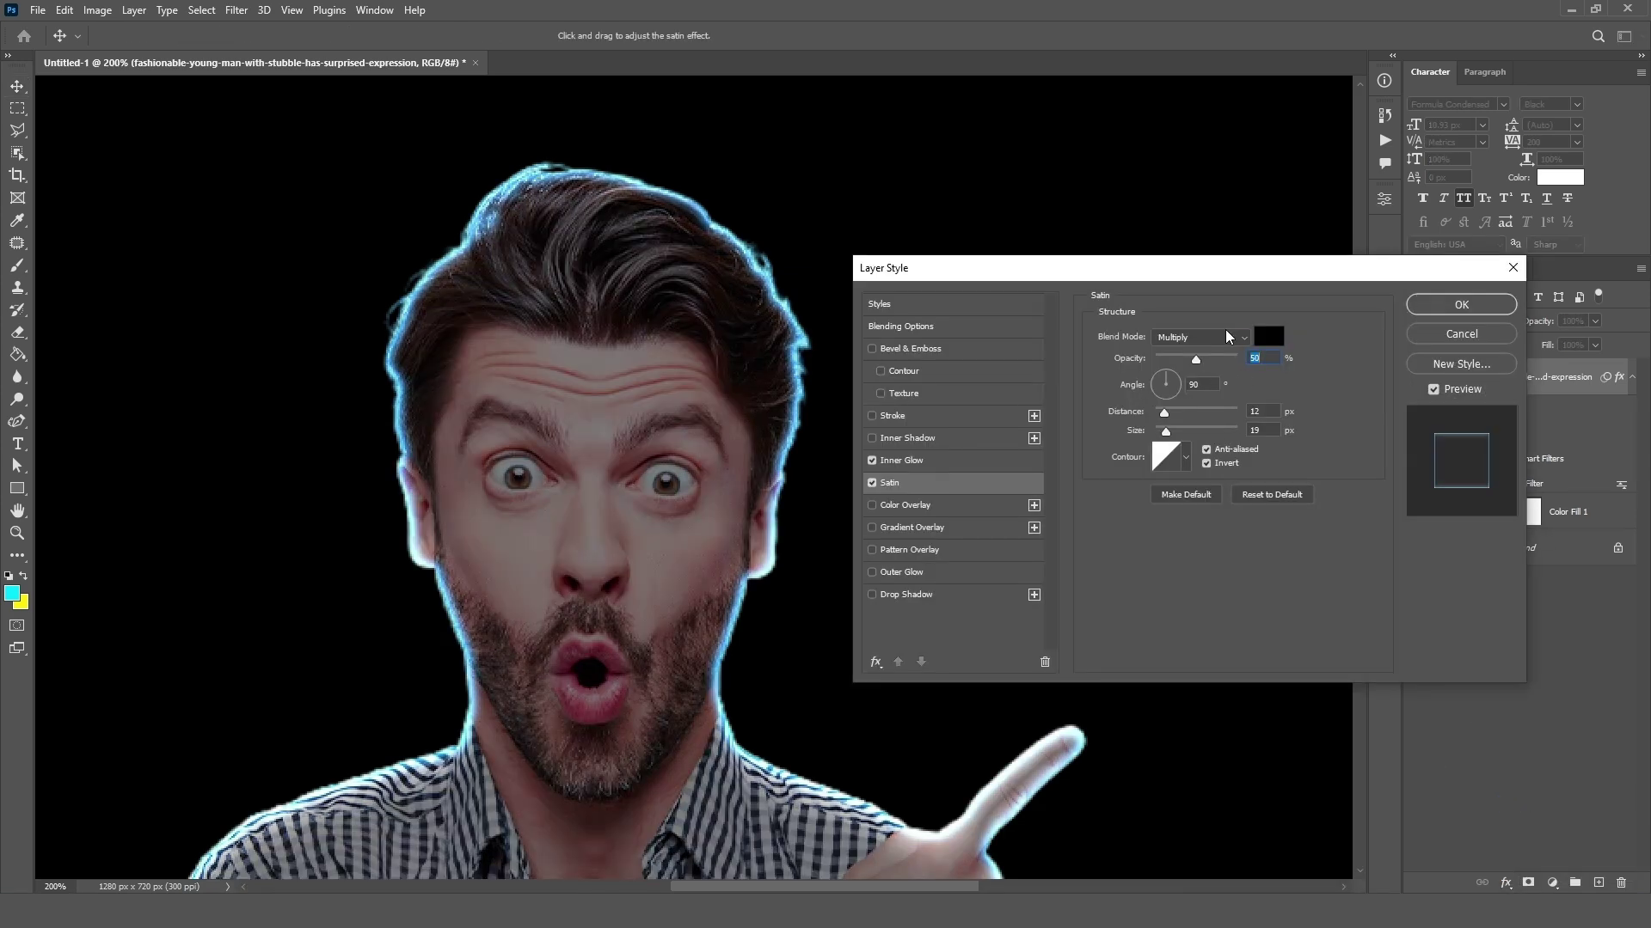
pyautogui.click(1227, 338)
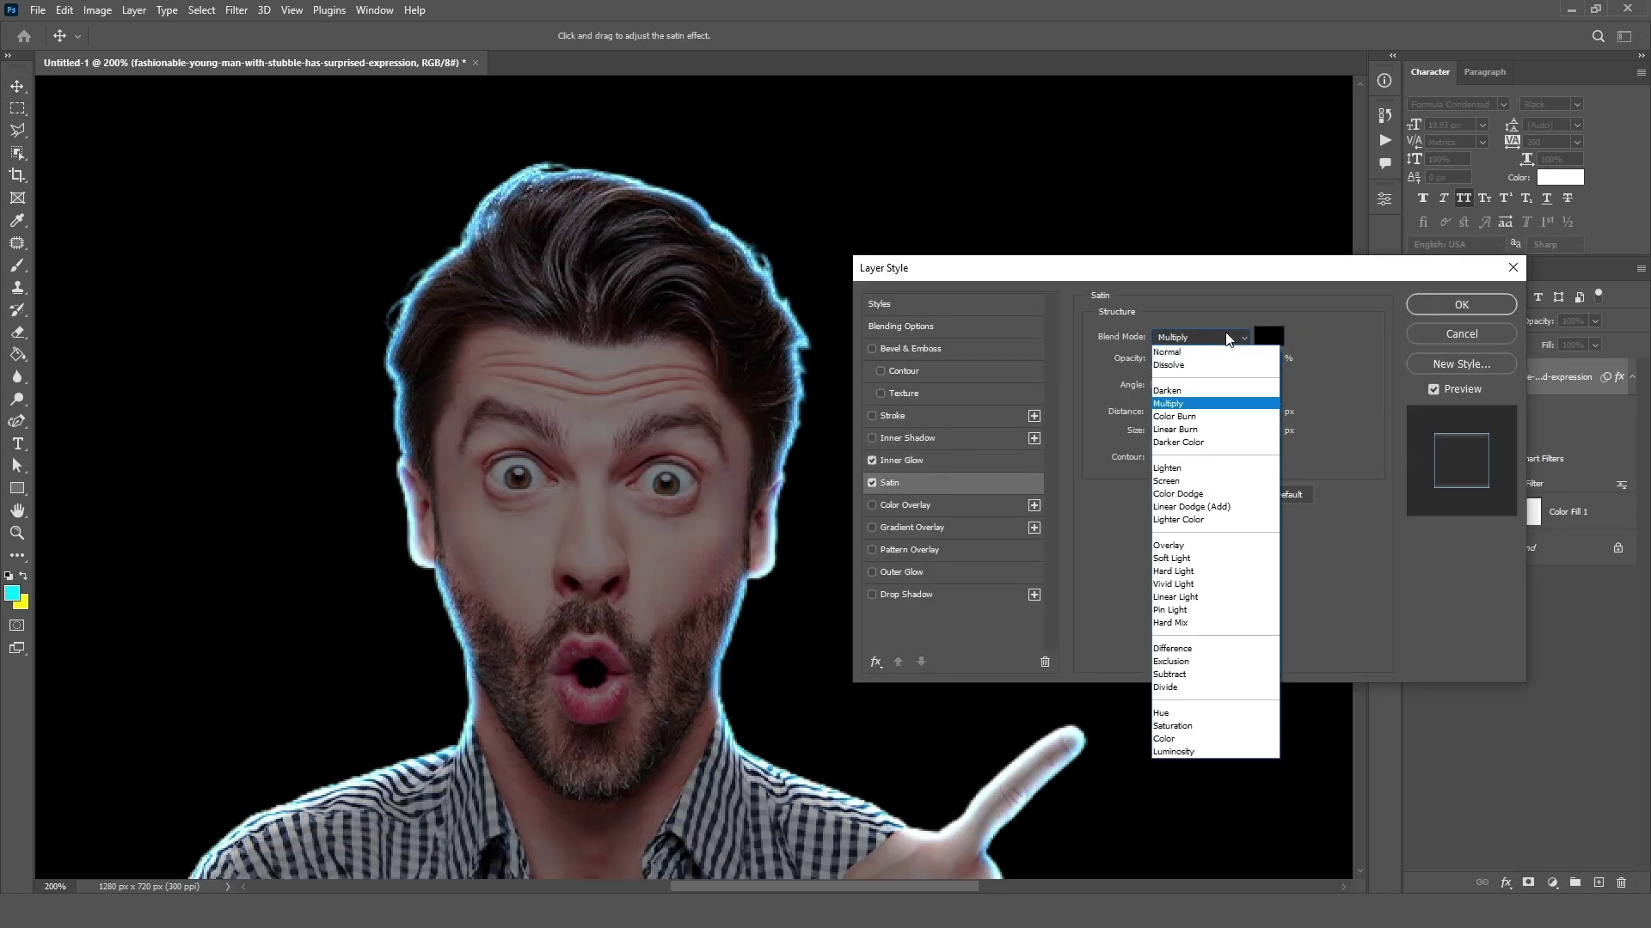
pyautogui.click(1193, 507)
pyautogui.click(1269, 338)
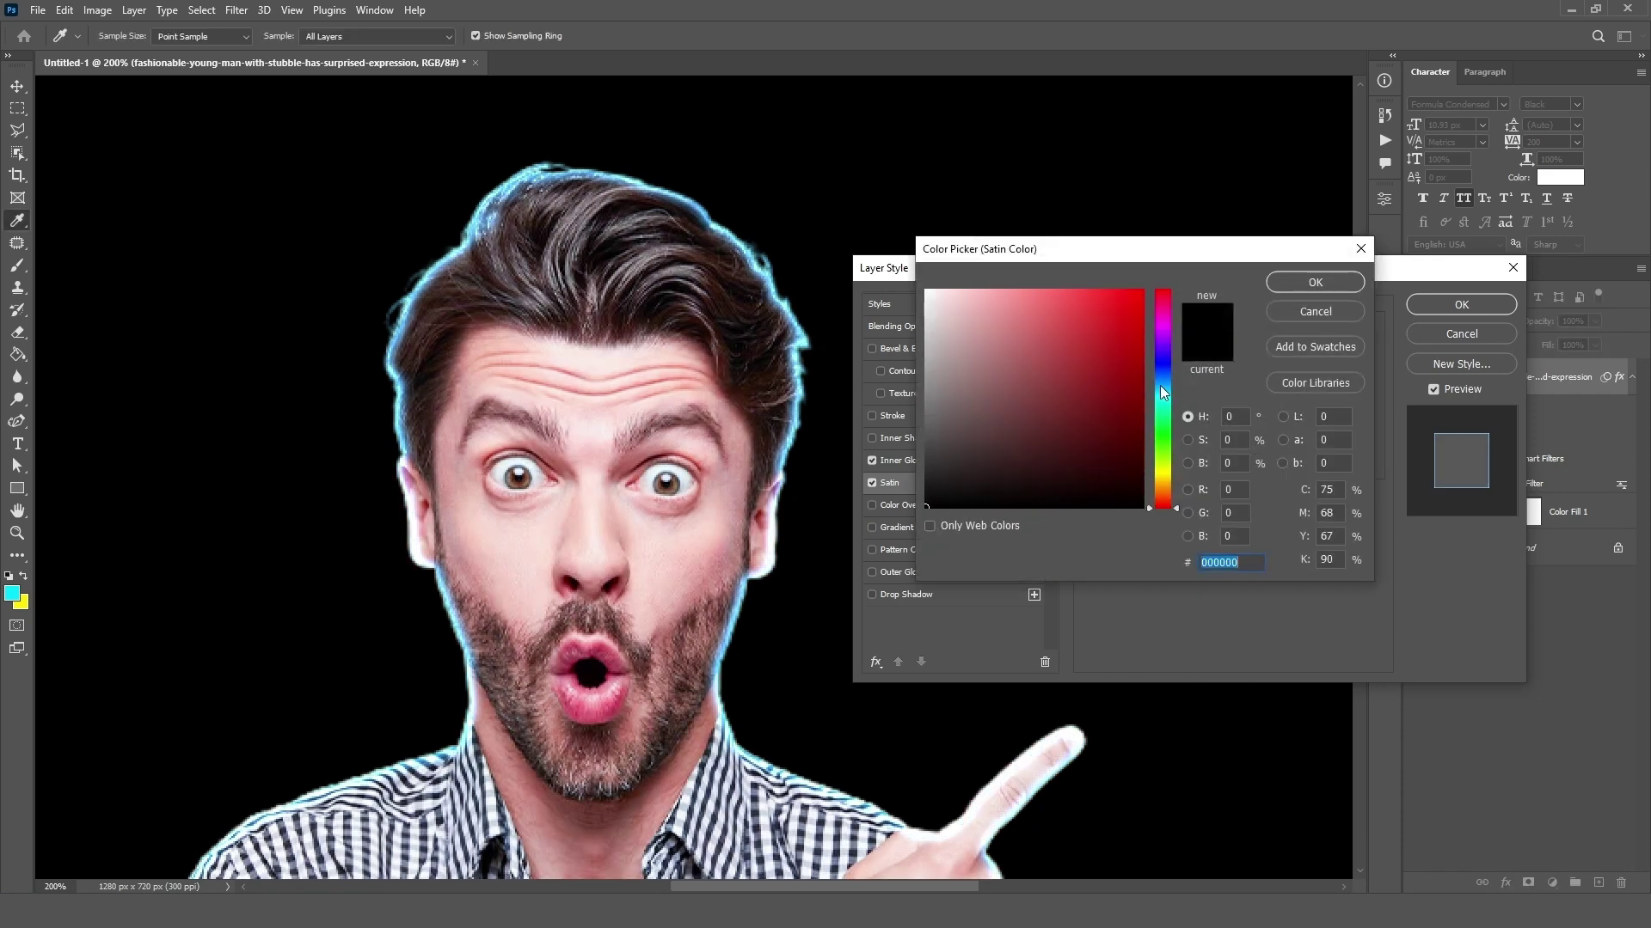
pyautogui.click(1160, 386)
pyautogui.click(1138, 290)
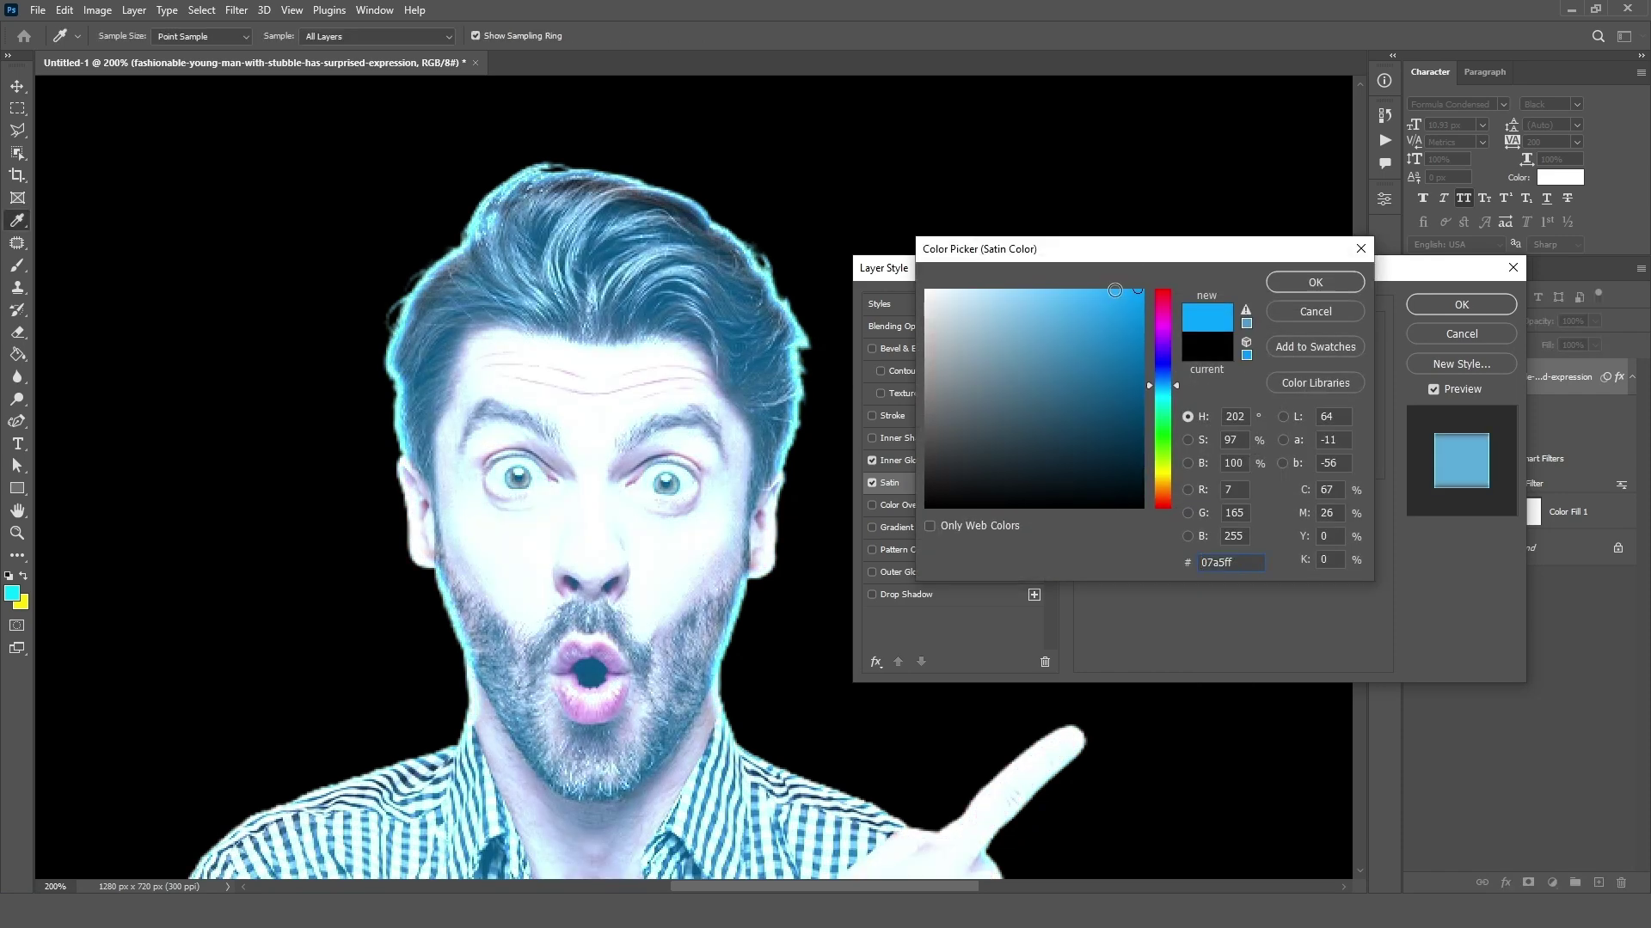
pyautogui.moveTo(1116, 291); pyautogui.dragTo(1110, 280)
pyautogui.click(1344, 287)
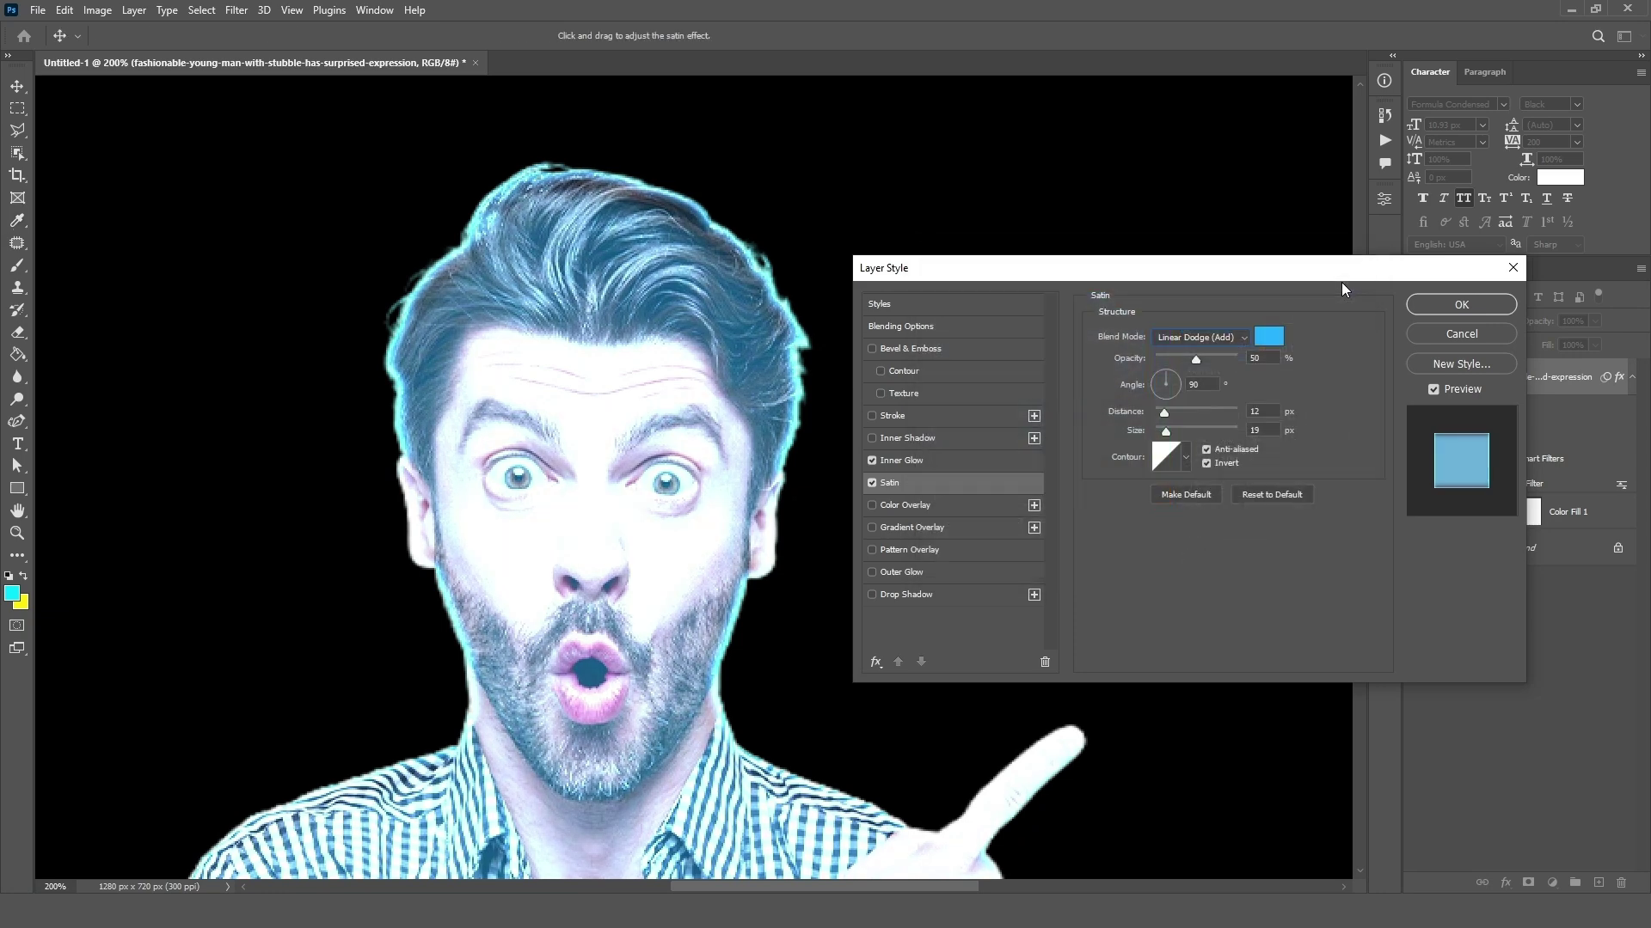
# Set the satin to 96% opacity, not inverted, with lower distance and 10 px size.
pyautogui.moveTo(1213, 358); pyautogui.dragTo(1230, 364)
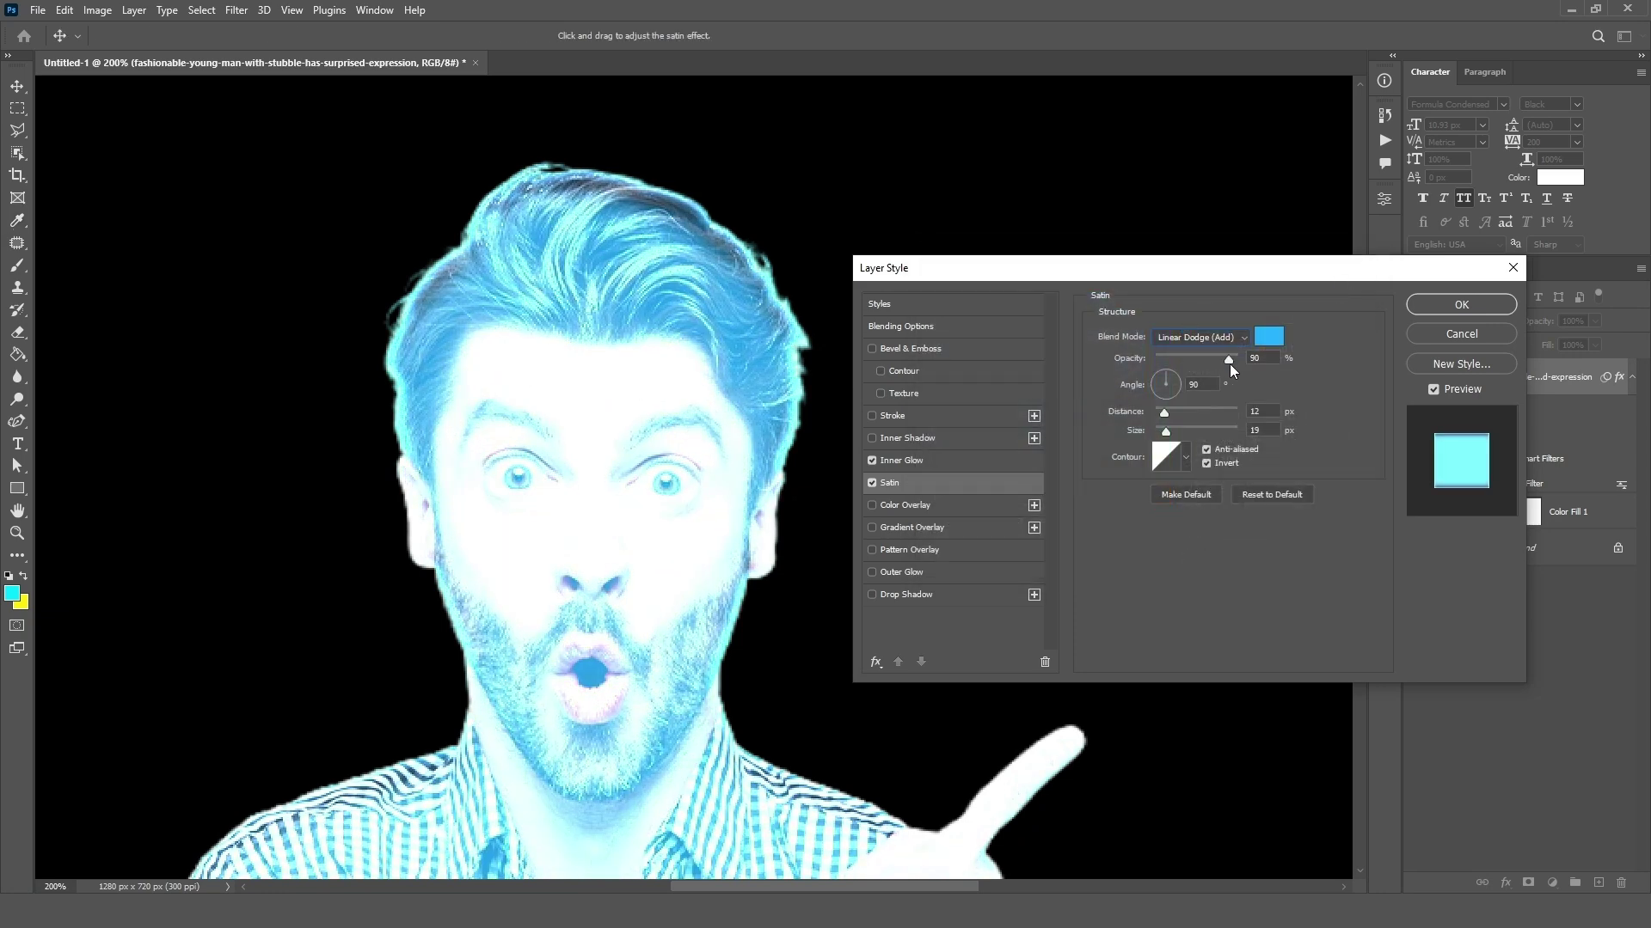
pyautogui.click(1210, 466)
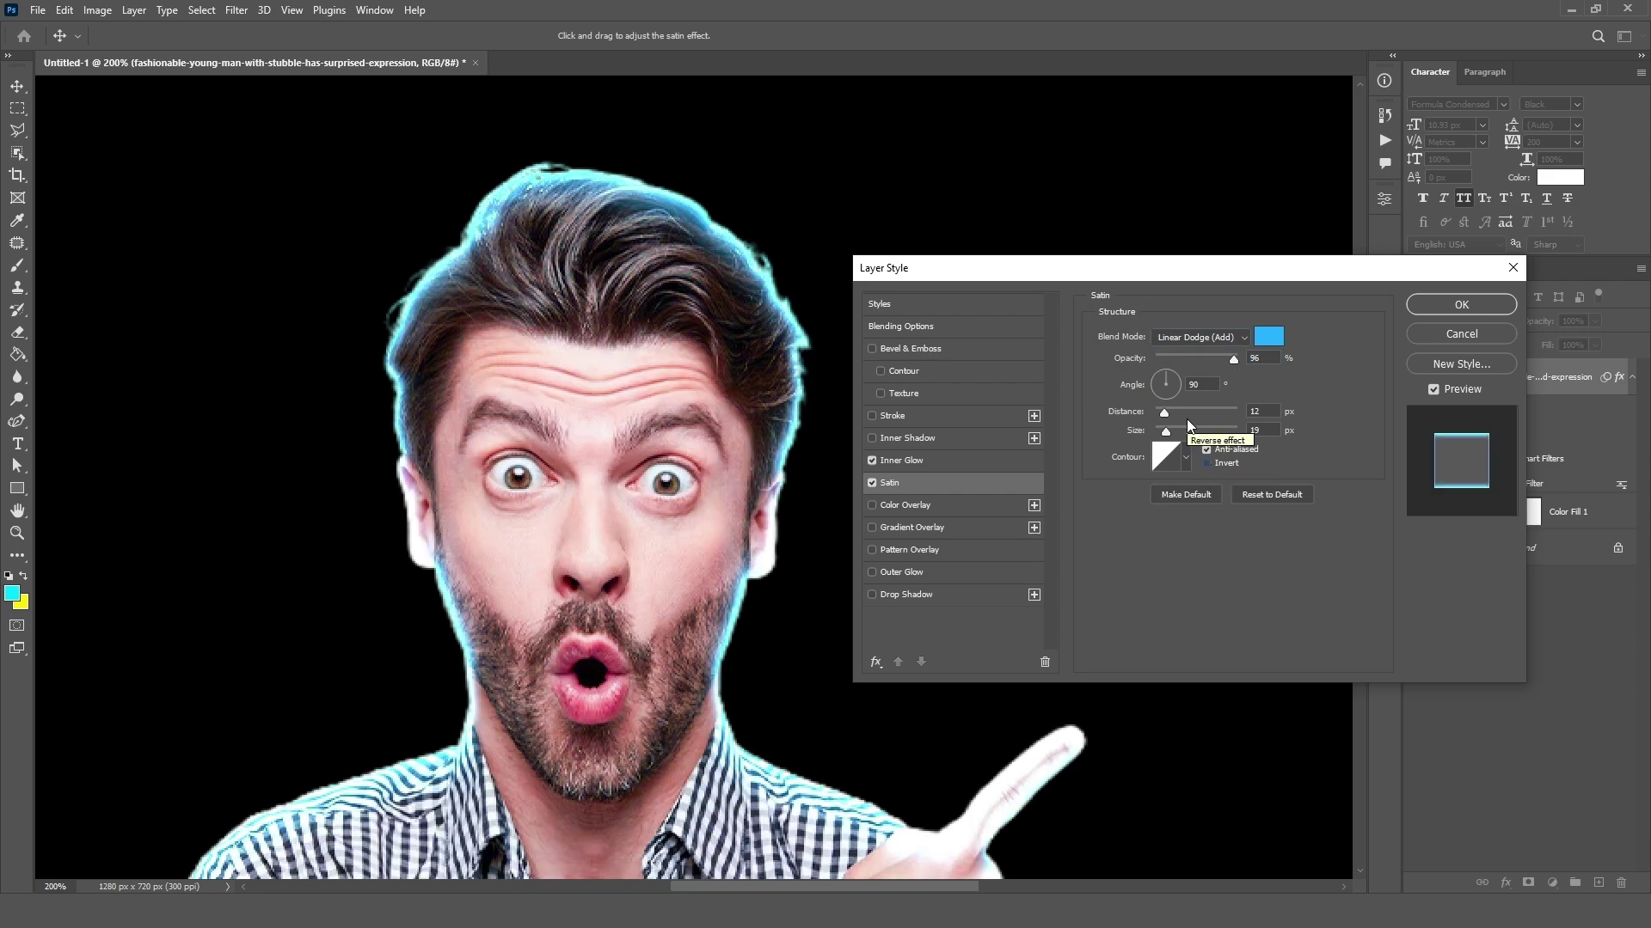
pyautogui.click(1163, 415)
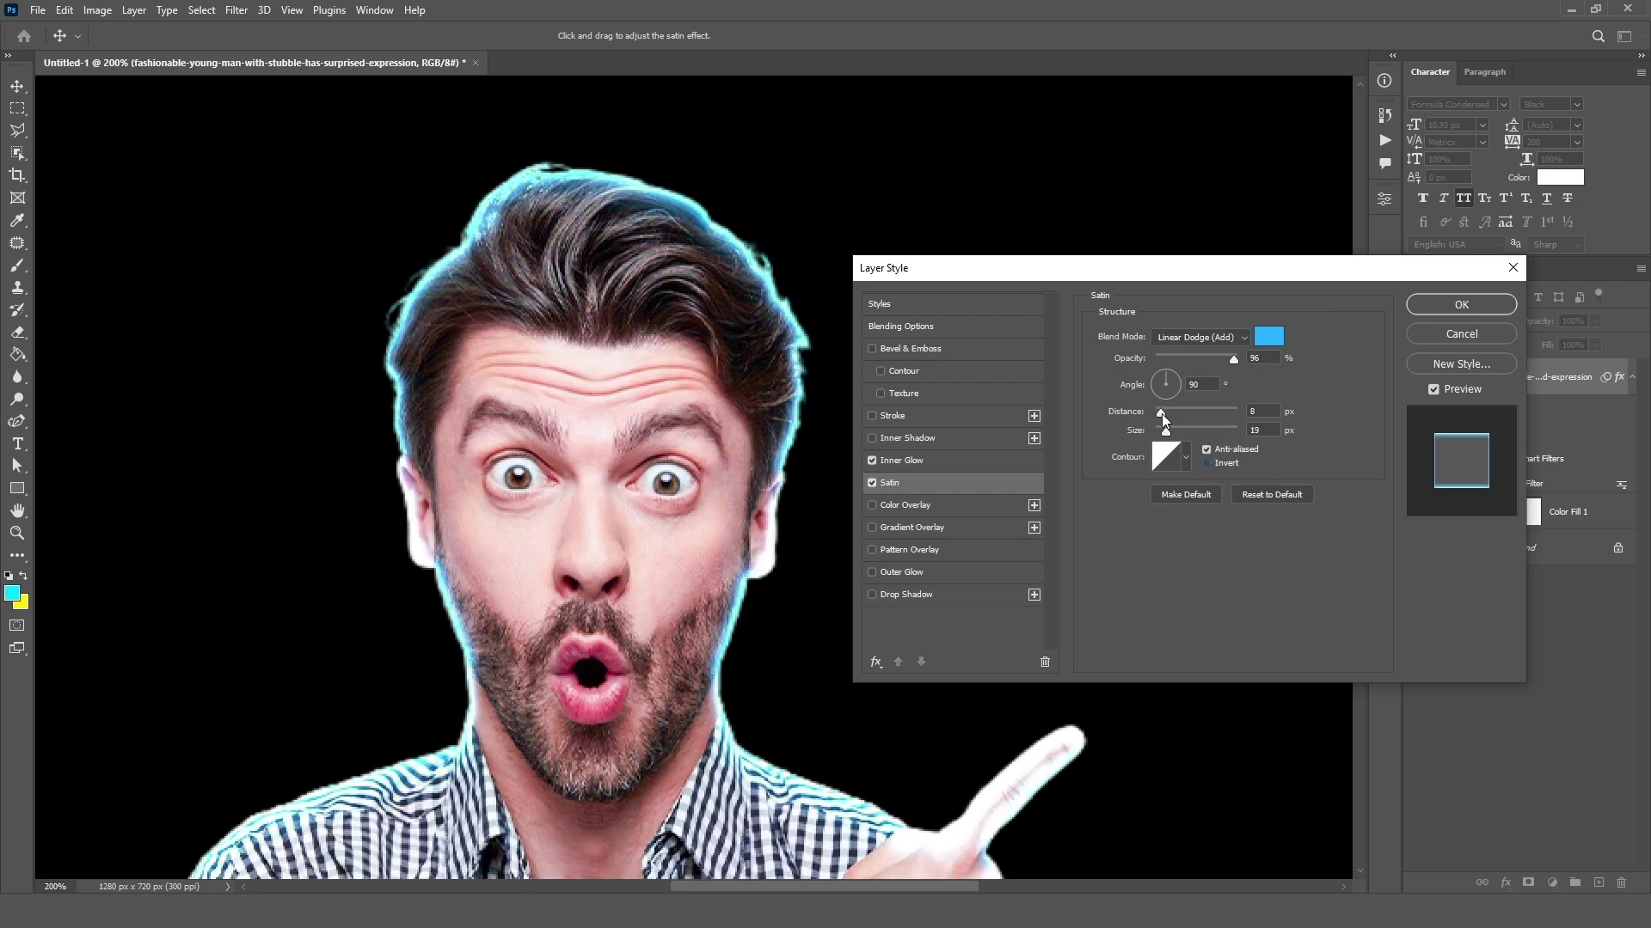
pyautogui.moveTo(1166, 430)
pyautogui.mouseDown()
pyautogui.moveTo(1159, 416)
pyautogui.moveTo(1169, 440)
pyautogui.mouseUp()
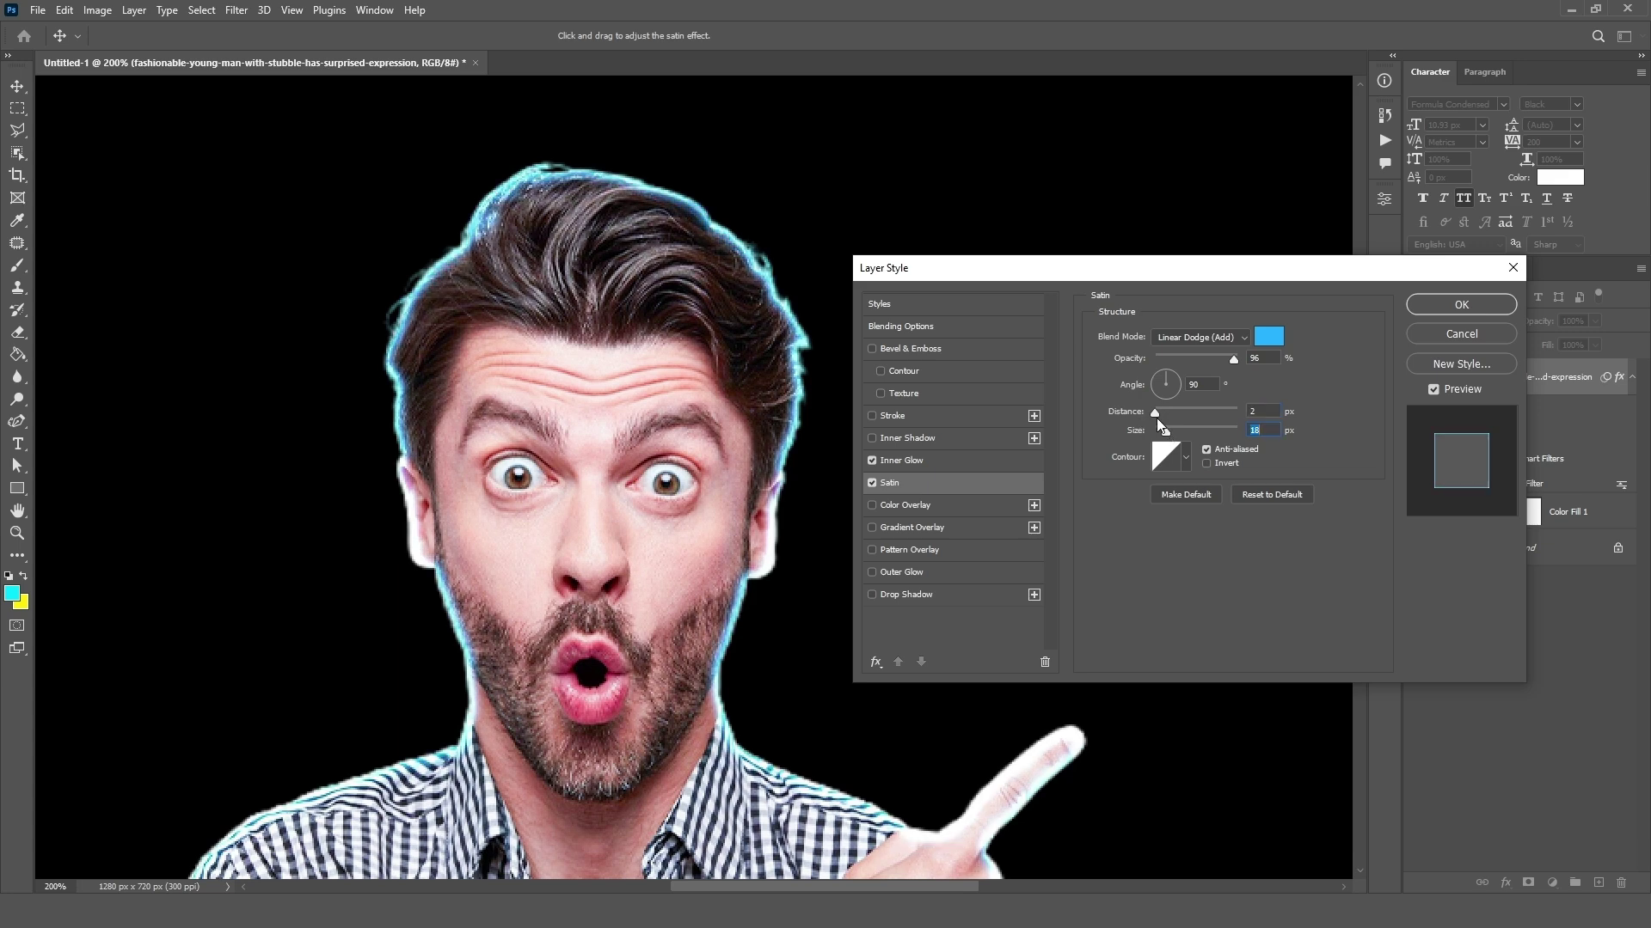
pyautogui.moveTo(1158, 414); pyautogui.dragTo(1147, 414)
# Make the inner glow thinner with a tighter choke.
pyautogui.click(921, 457)
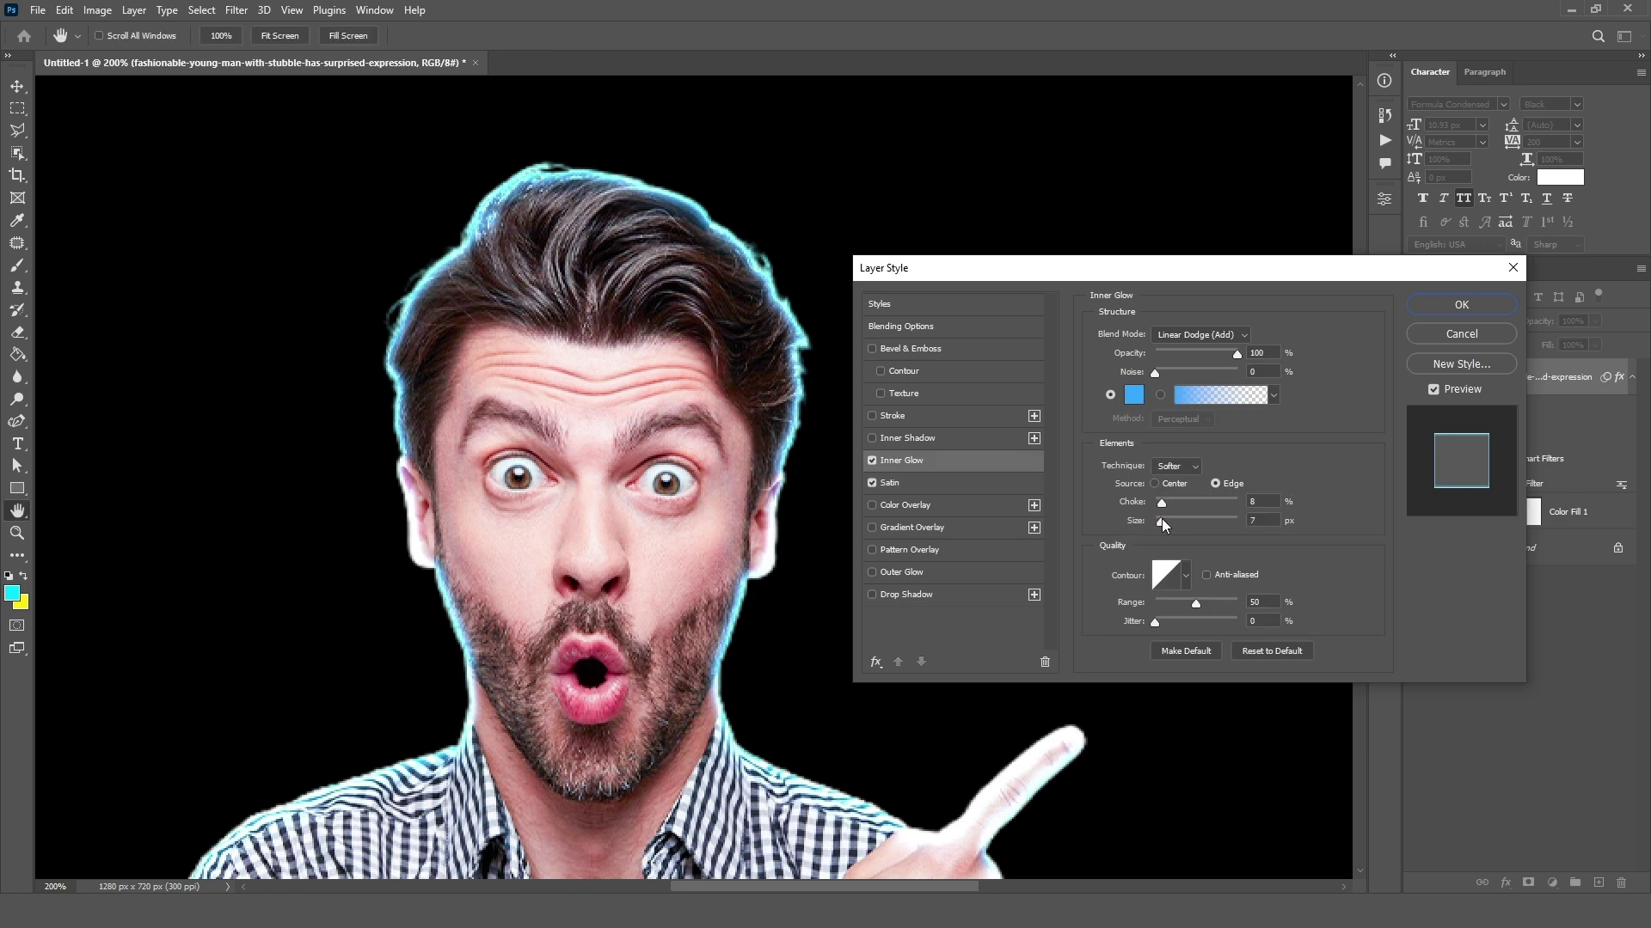
pyautogui.moveTo(1162, 518); pyautogui.dragTo(1168, 504)
pyautogui.moveTo(1207, 277); pyautogui.dragTo(1222, 219)
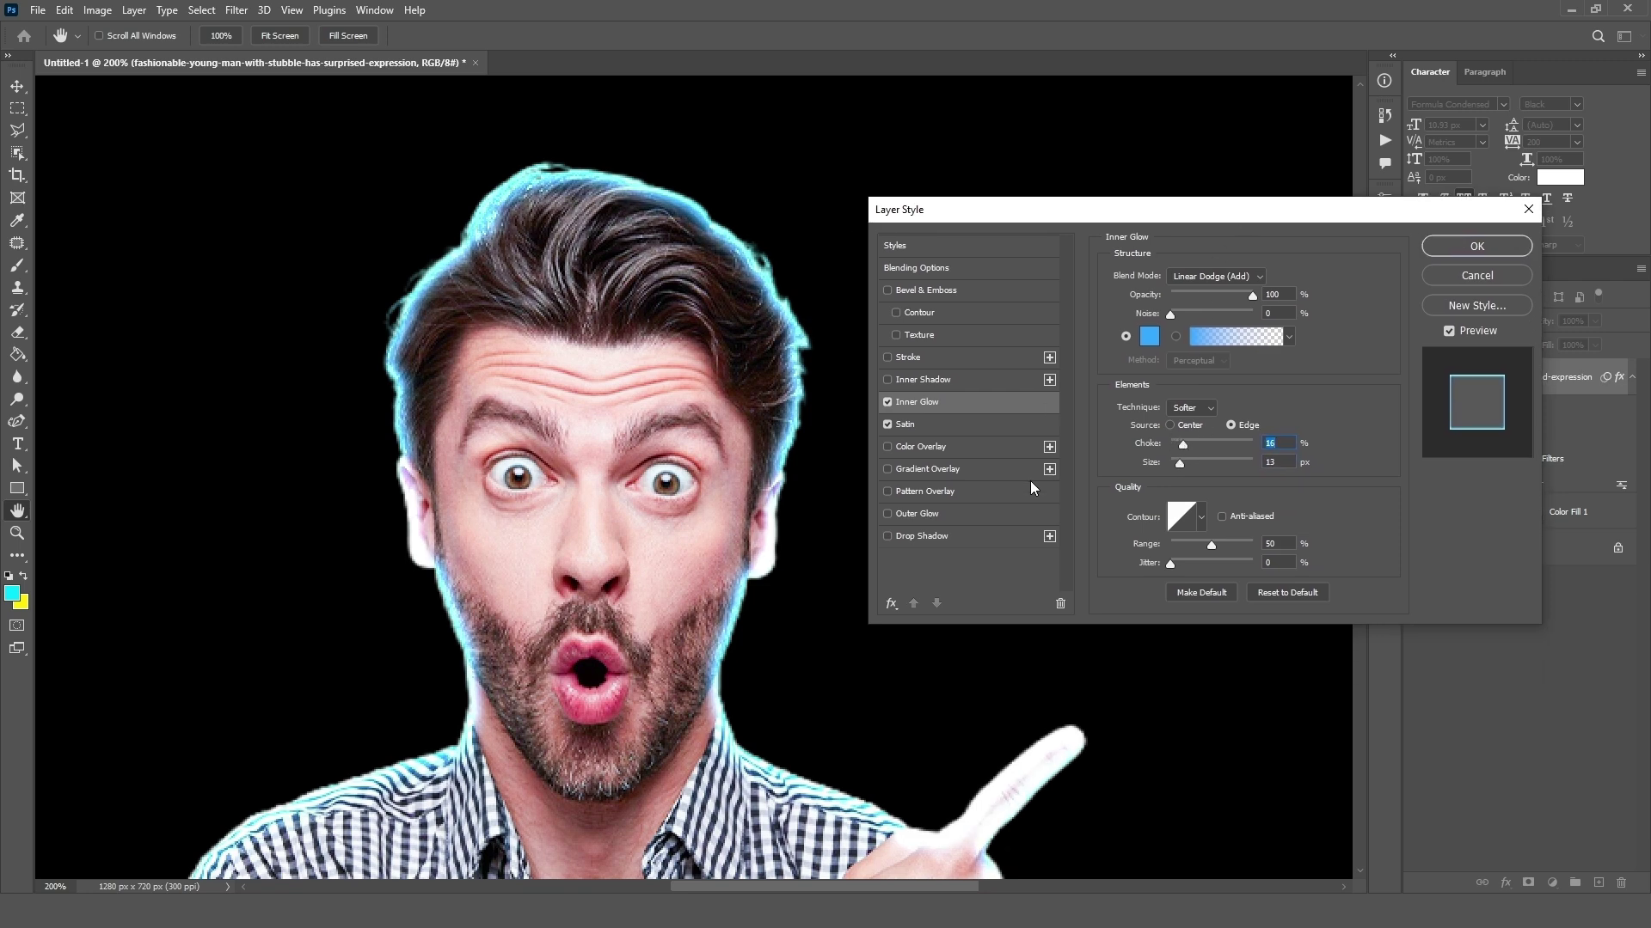
# Add an Outer Glow in Linear Dodge (Add) at 55% opacity.
pyautogui.click(916, 514)
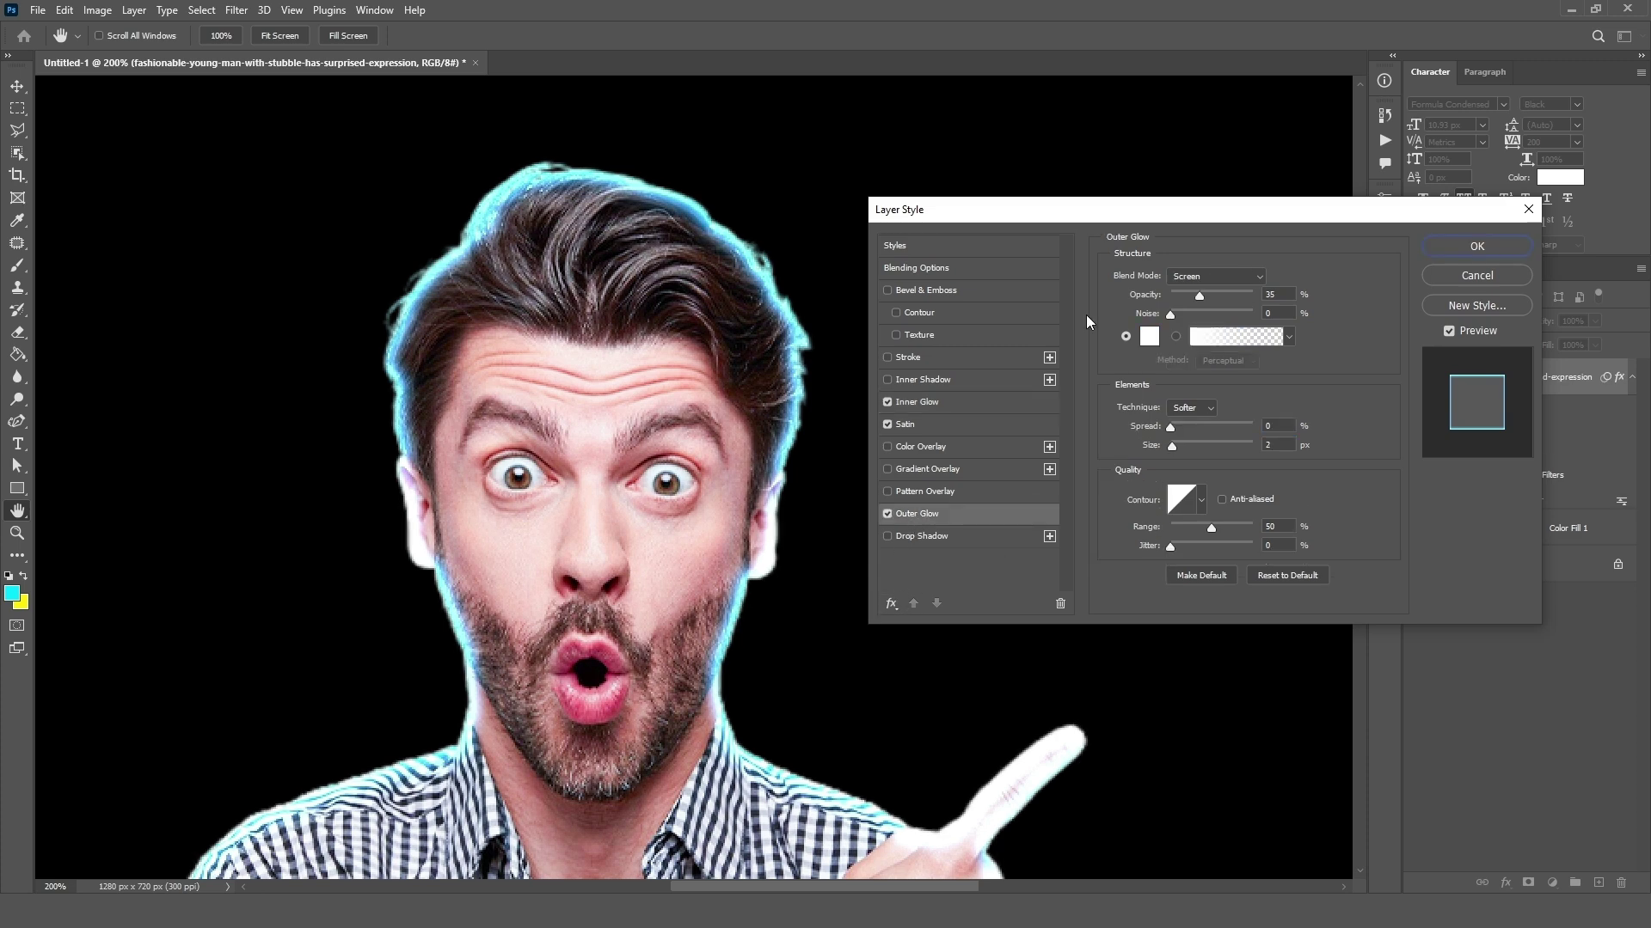
pyautogui.click(1228, 276)
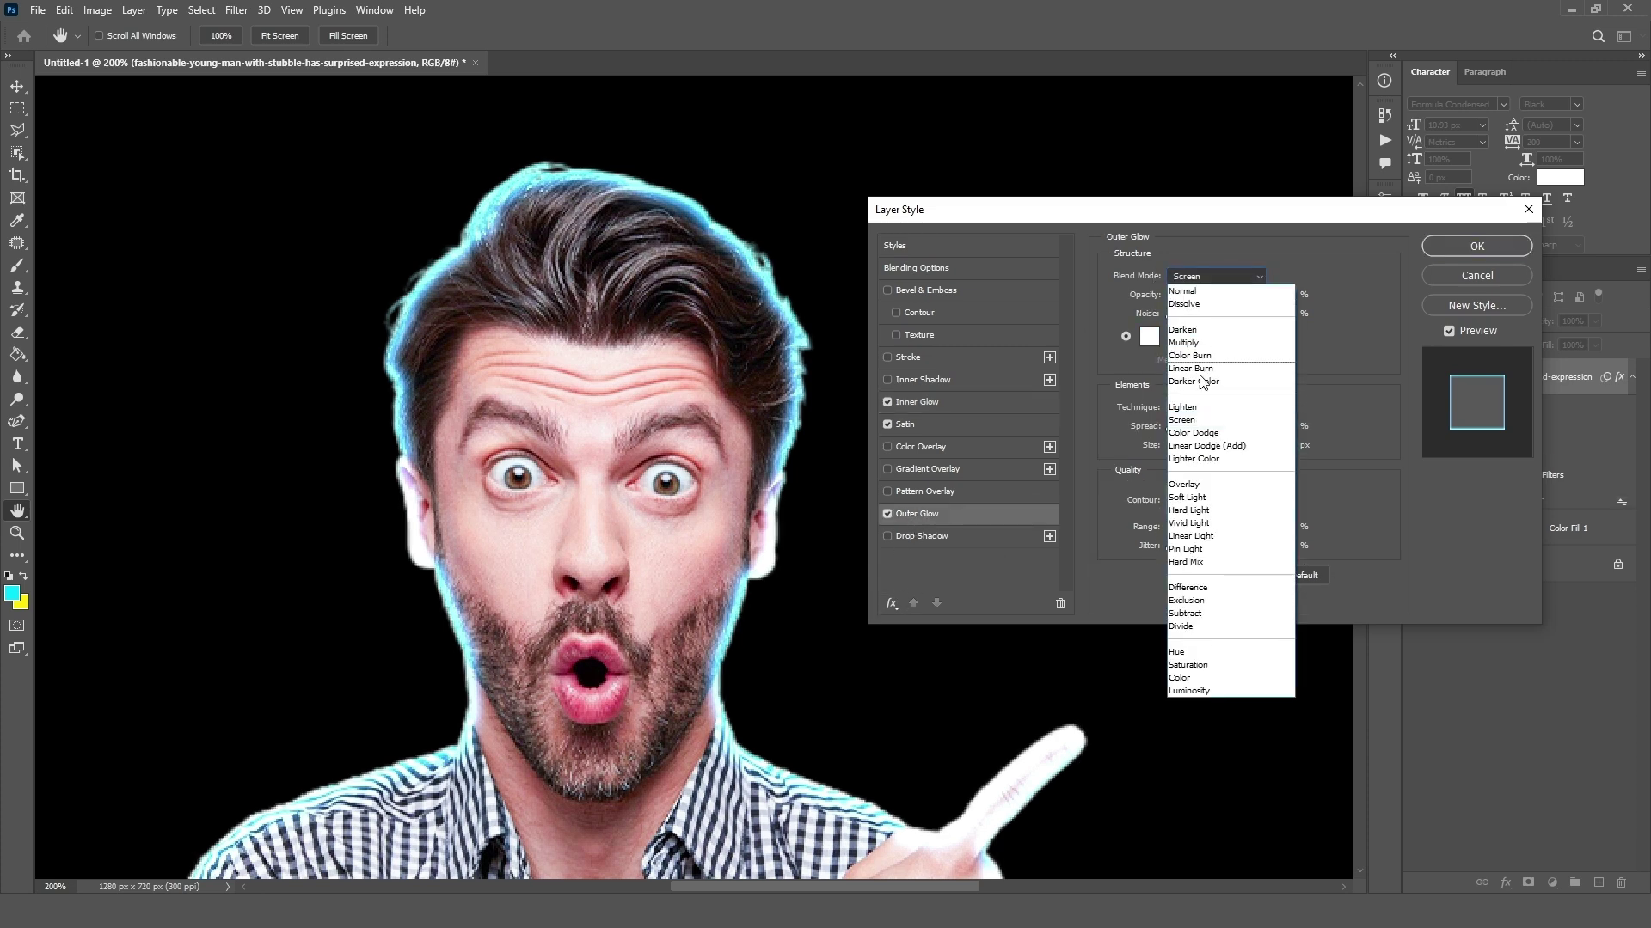
pyautogui.click(1212, 443)
pyautogui.press('Down')
pyautogui.press('Down')
pyautogui.moveTo(1201, 297); pyautogui.dragTo(1216, 296)
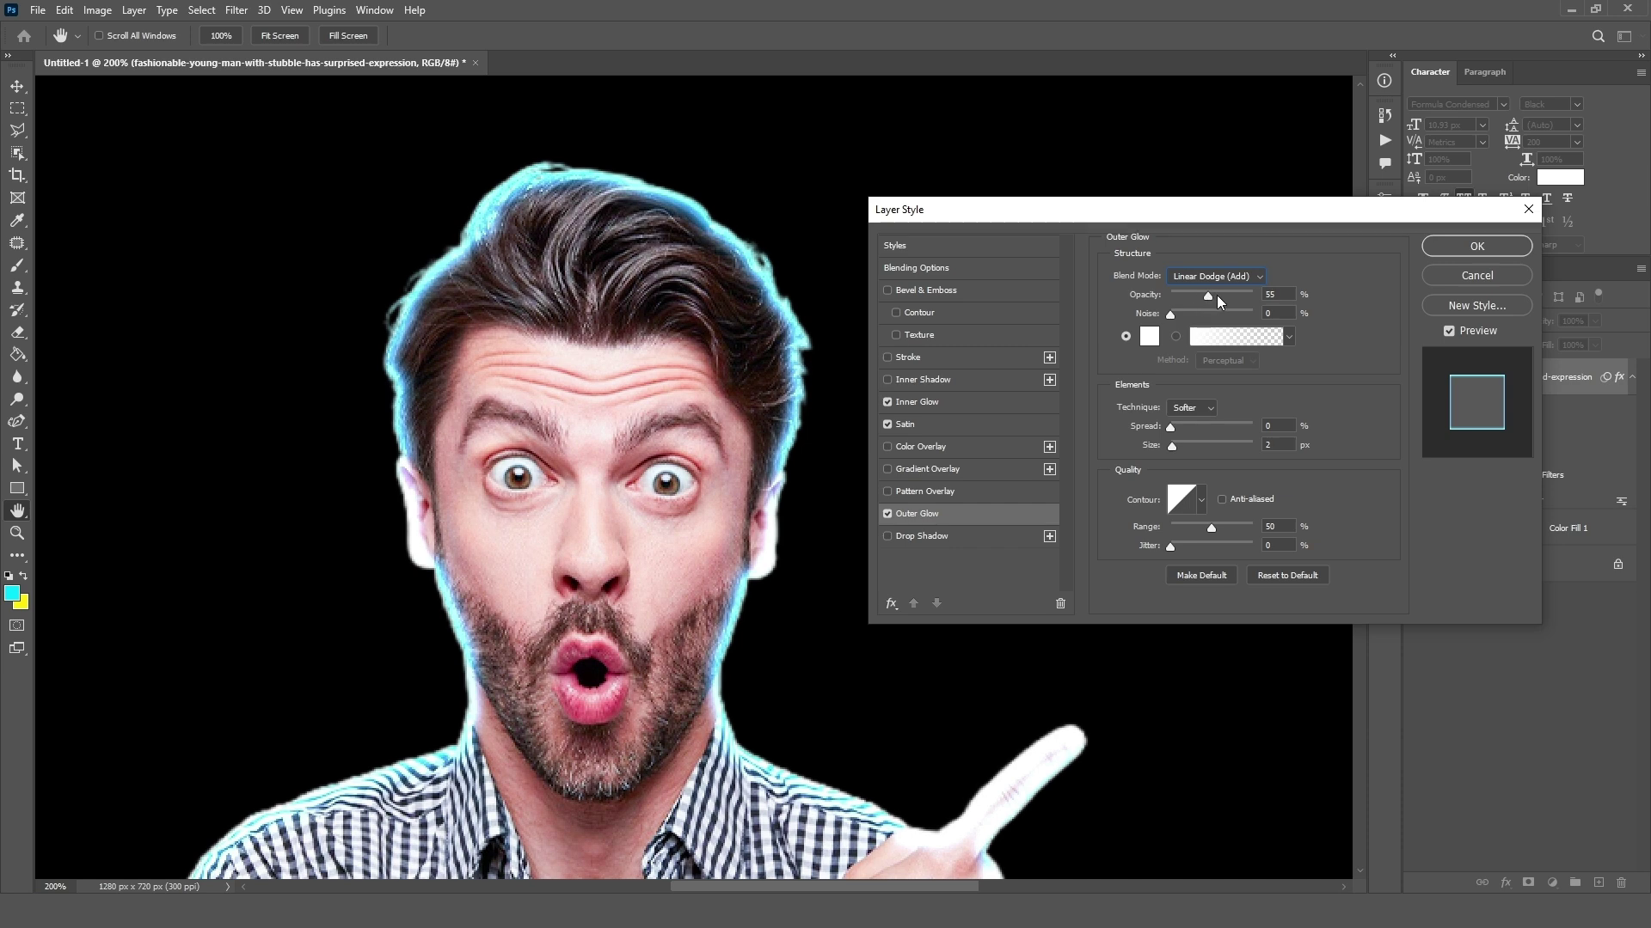
# Give the outer glow a bright blue colour and a 49 px size.
pyautogui.click(1152, 336)
pyautogui.click(1162, 386)
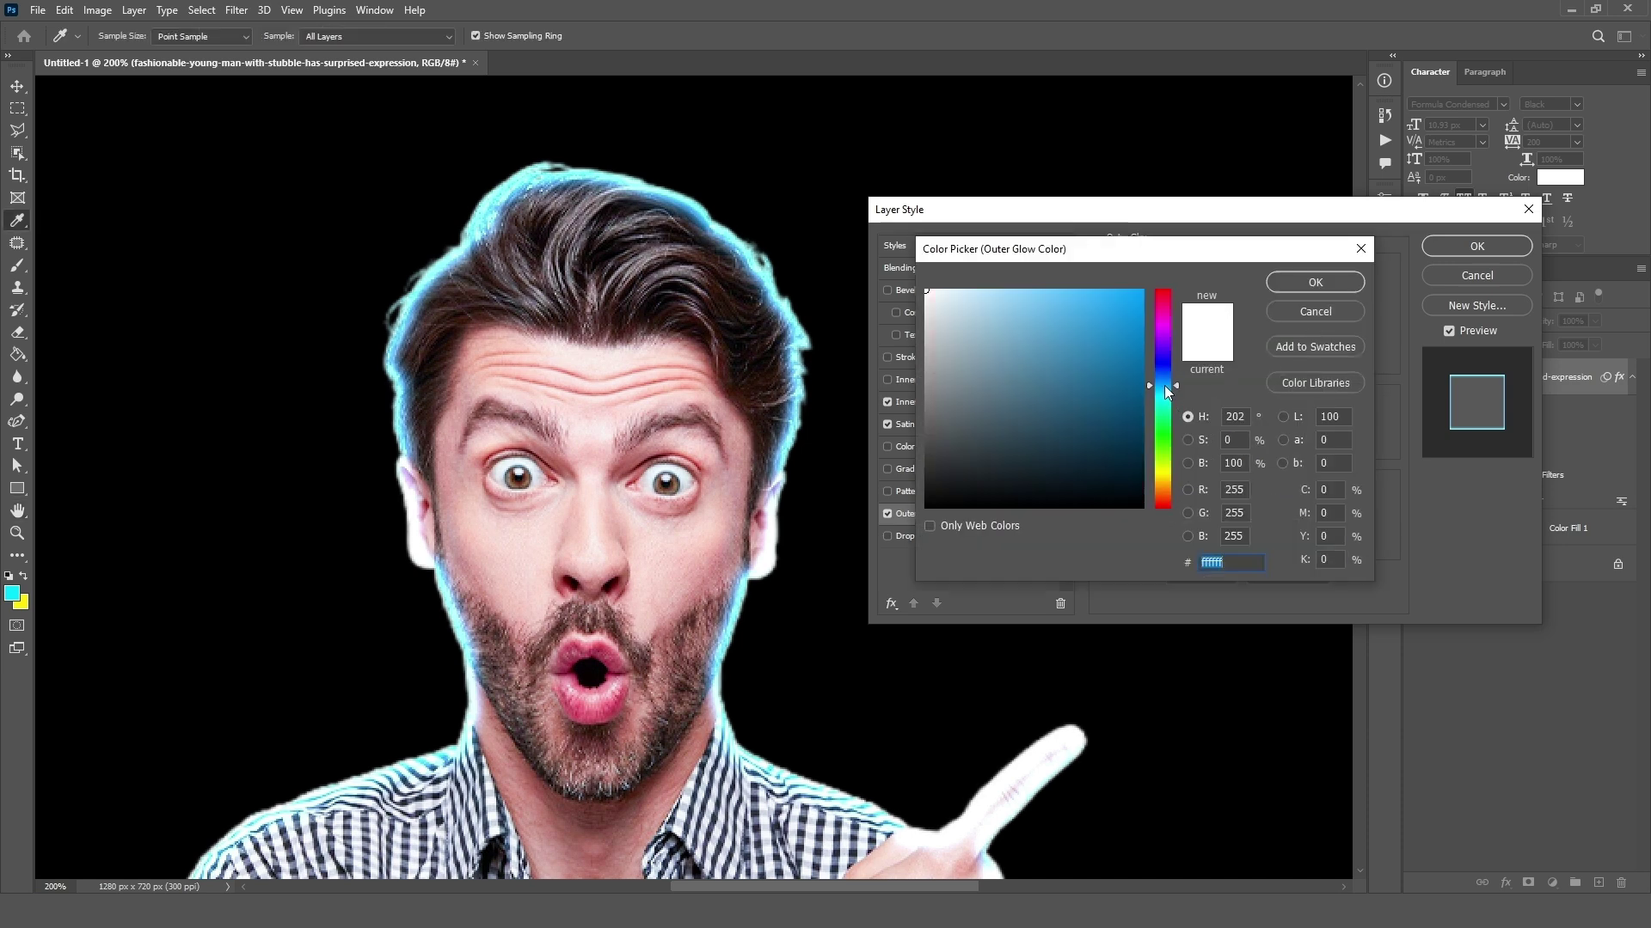
pyautogui.click(1141, 294)
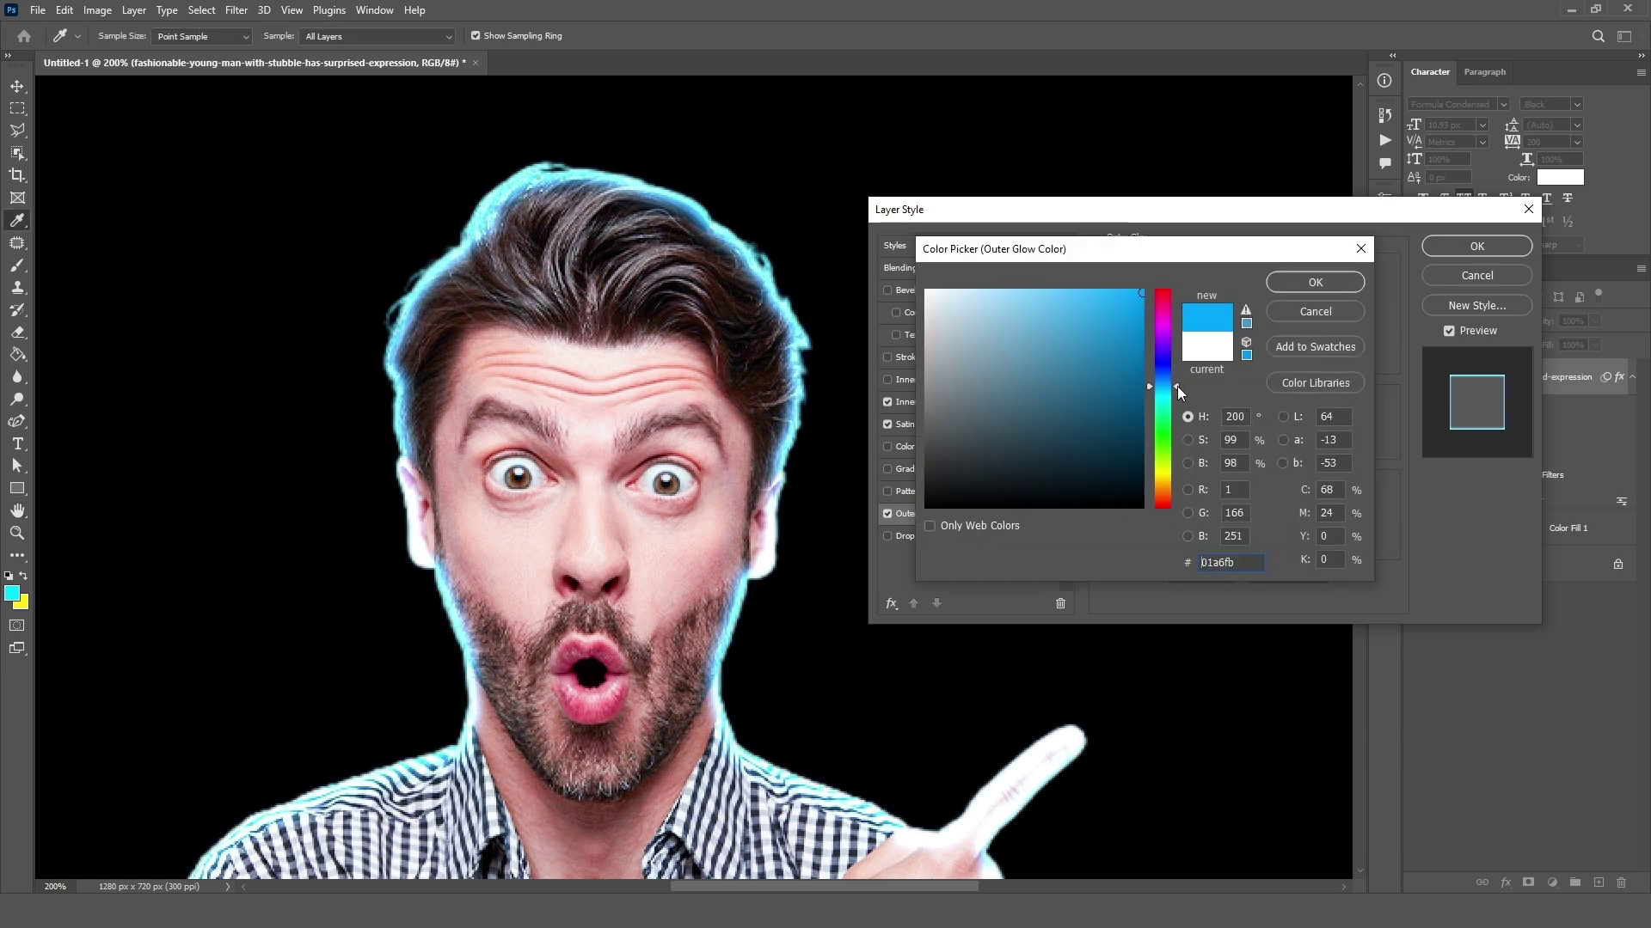
pyautogui.moveTo(1178, 385); pyautogui.dragTo(1176, 385)
pyautogui.click(1294, 282)
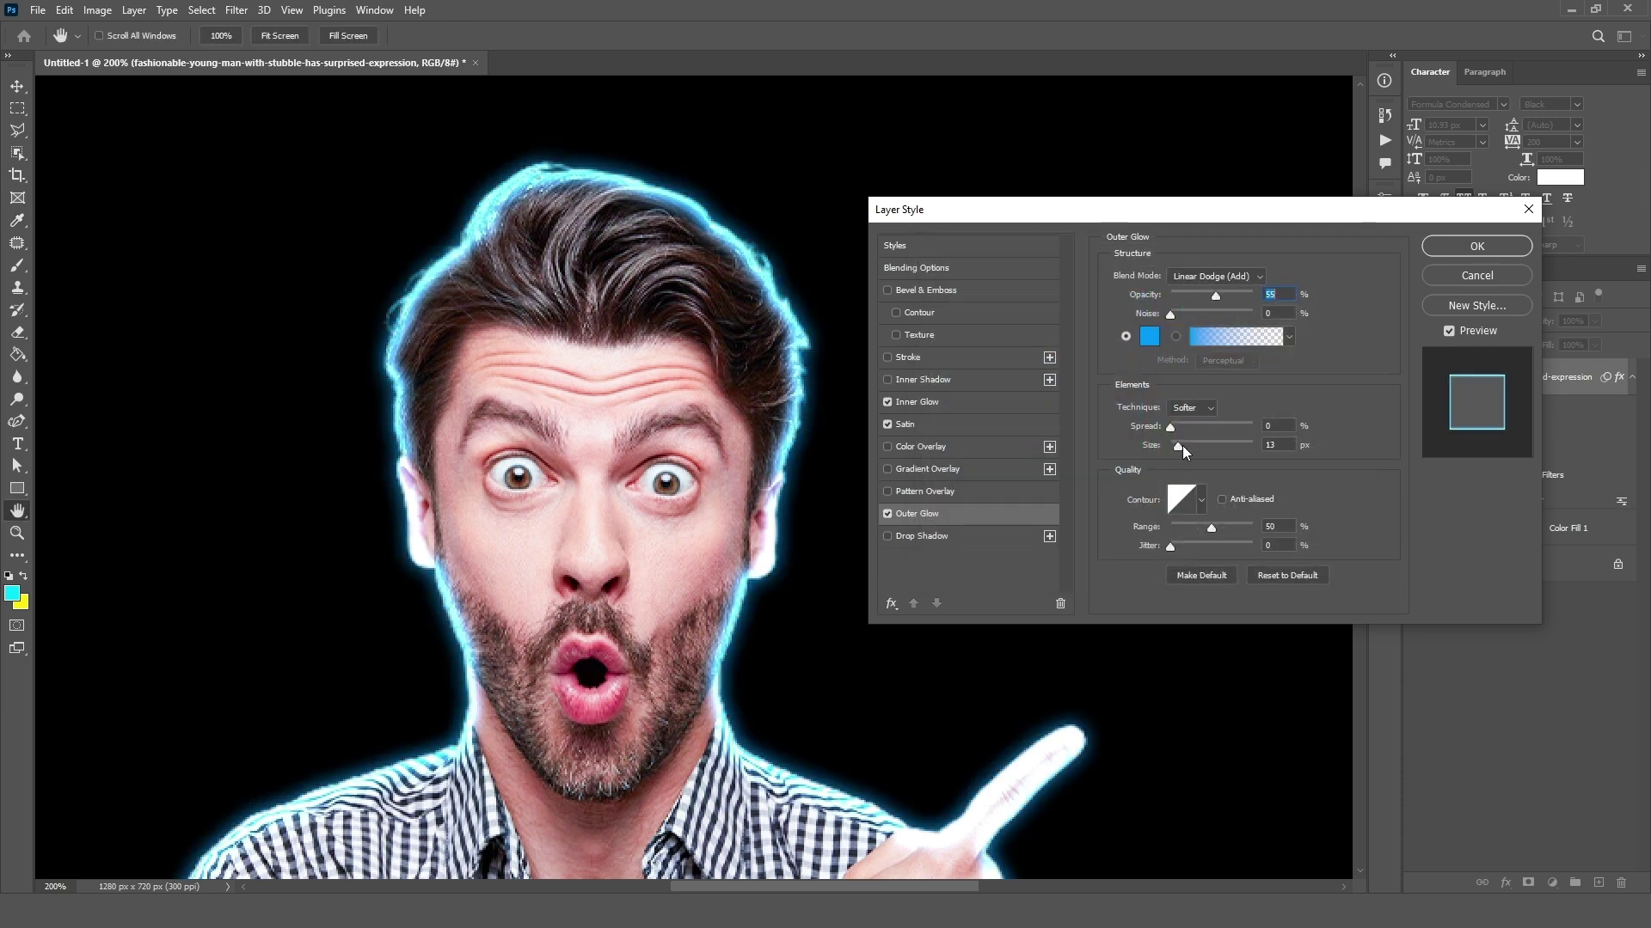
pyautogui.moveTo(1172, 446)
pyautogui.mouseDown()
pyautogui.moveTo(1191, 445)
pyautogui.moveTo(1178, 428)
pyautogui.mouseUp()
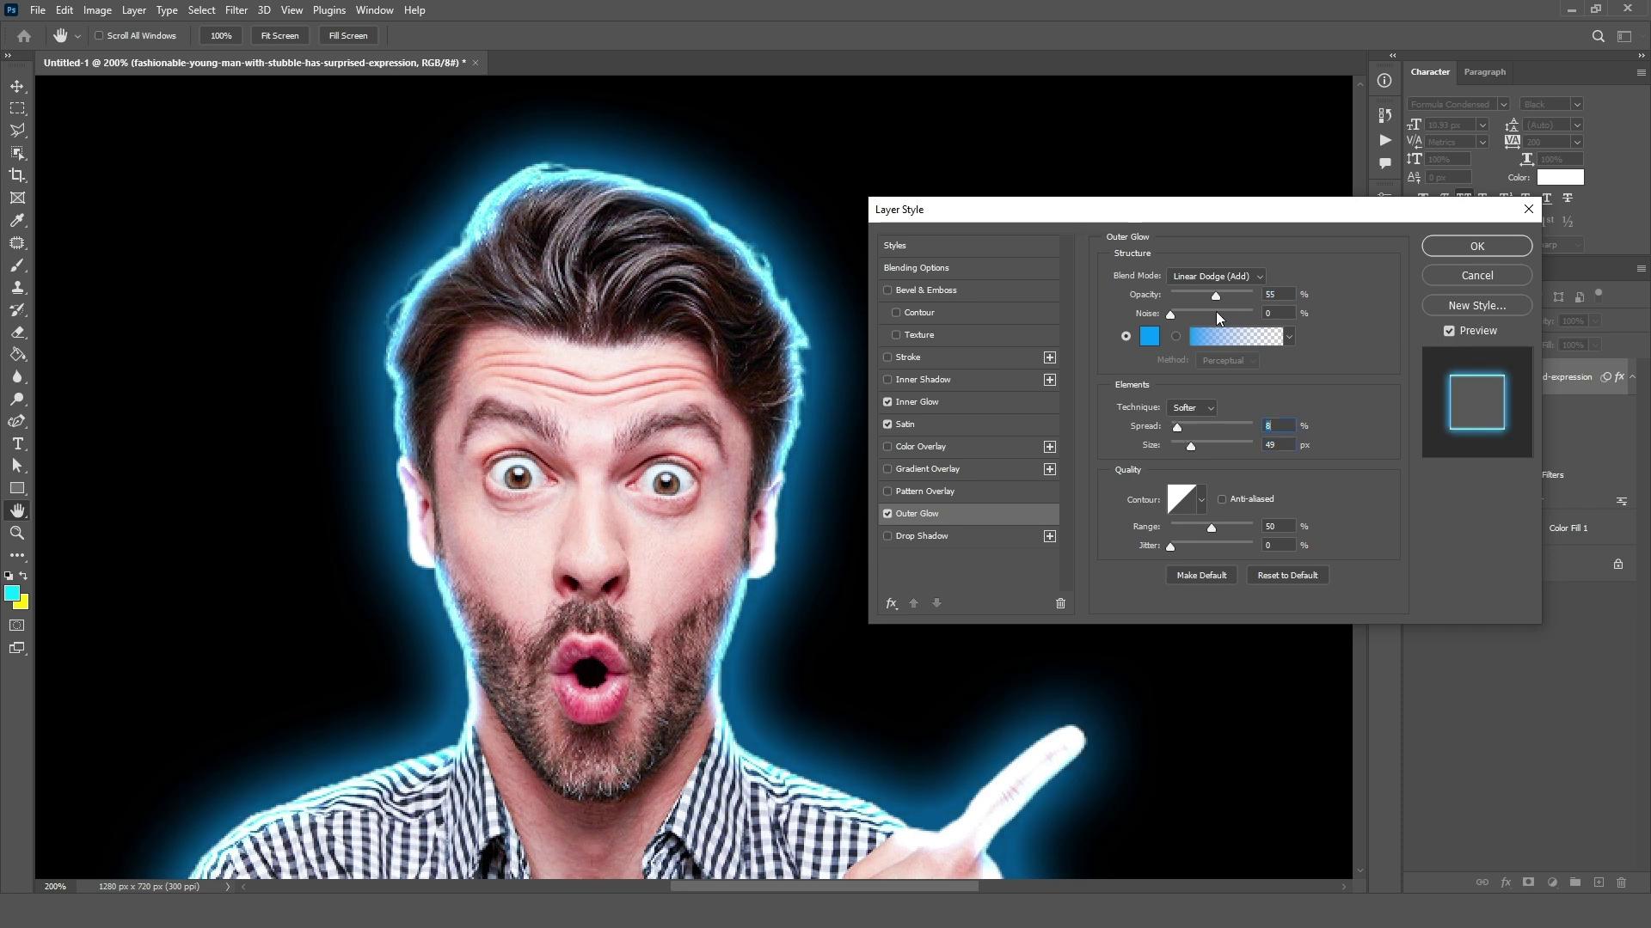
# Shift the outer glow colour to sky blue and lower its opacity to 43%.
pyautogui.click(1148, 336)
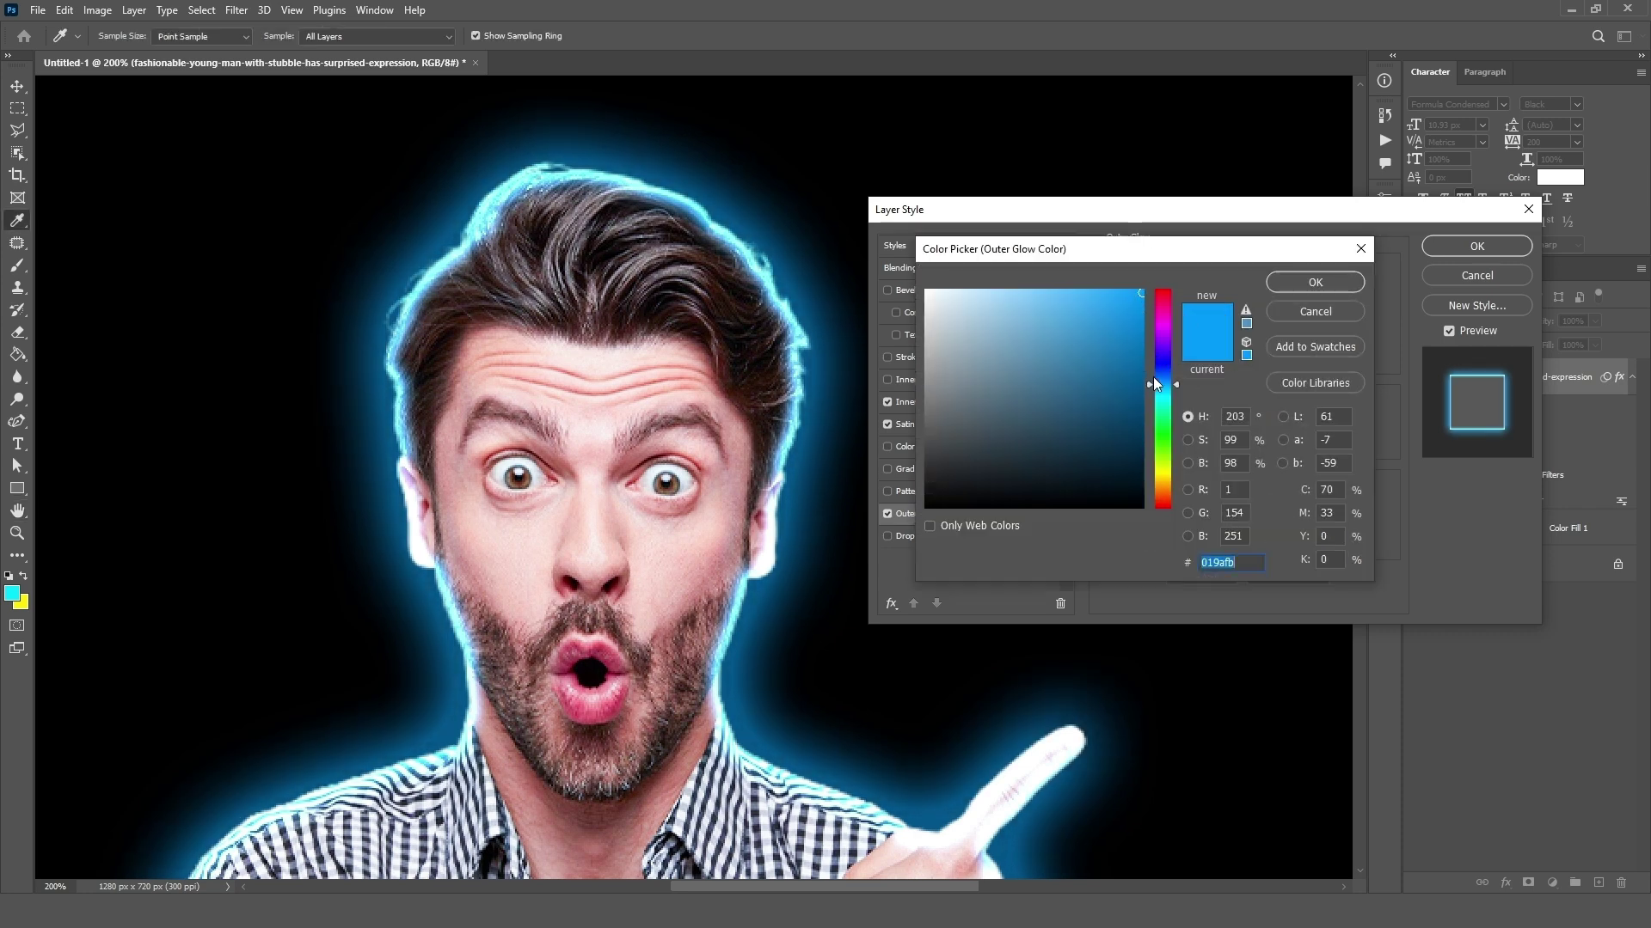
pyautogui.moveTo(1161, 384); pyautogui.dragTo(1179, 386)
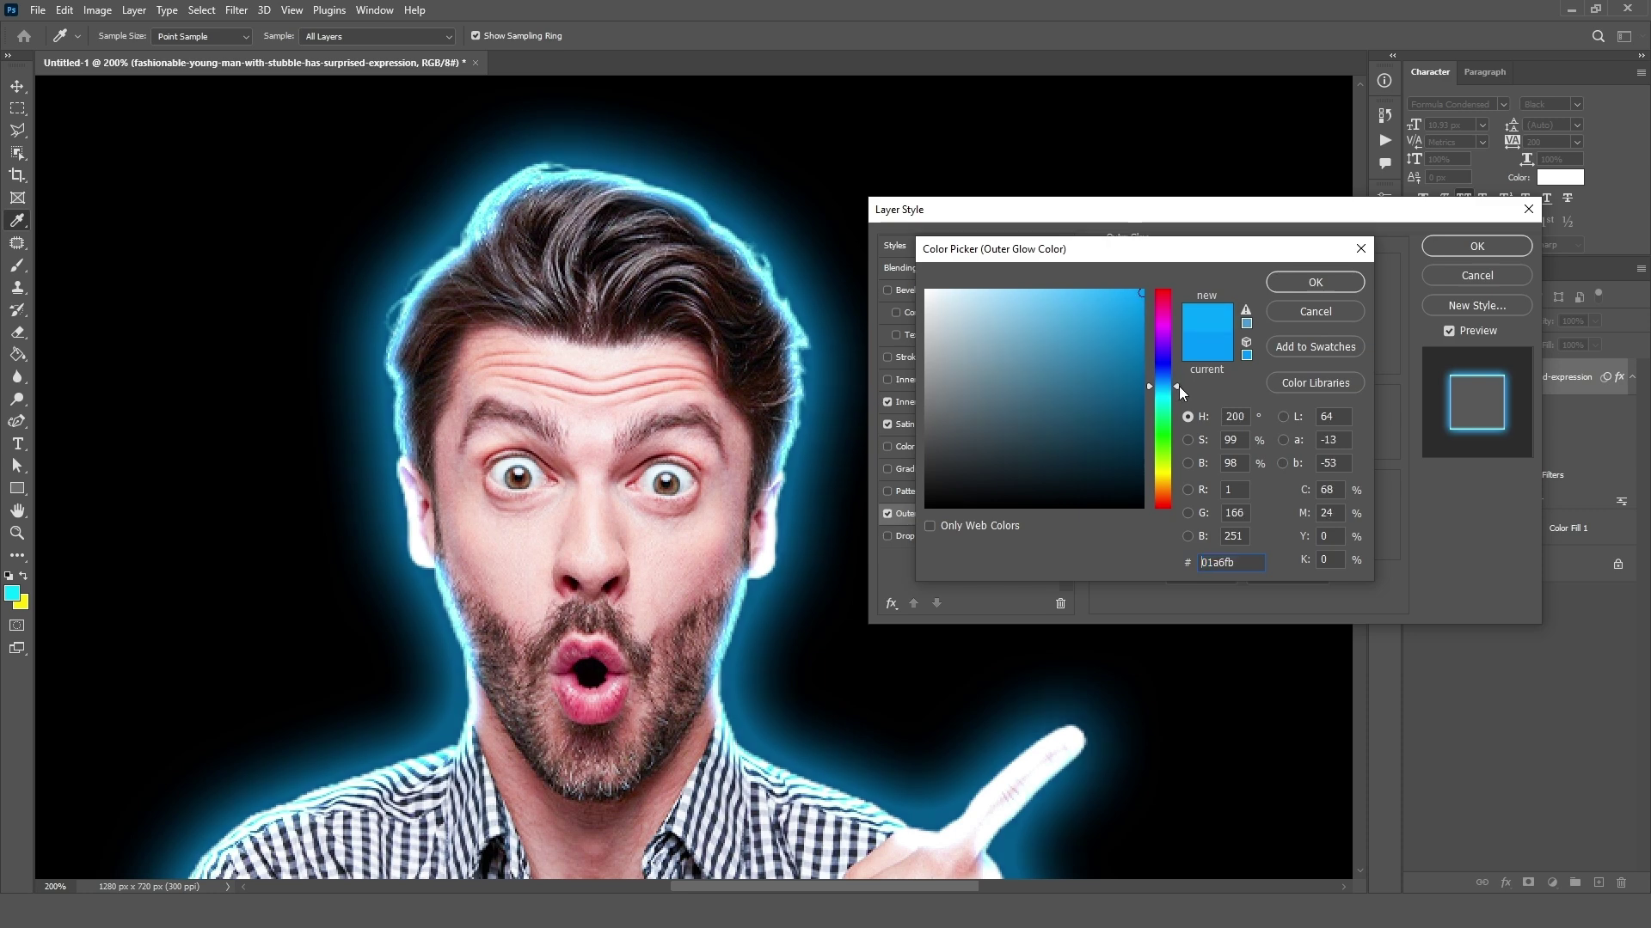
pyautogui.moveTo(1179, 386); pyautogui.dragTo(1179, 387)
pyautogui.moveTo(1179, 387); pyautogui.dragTo(1178, 389)
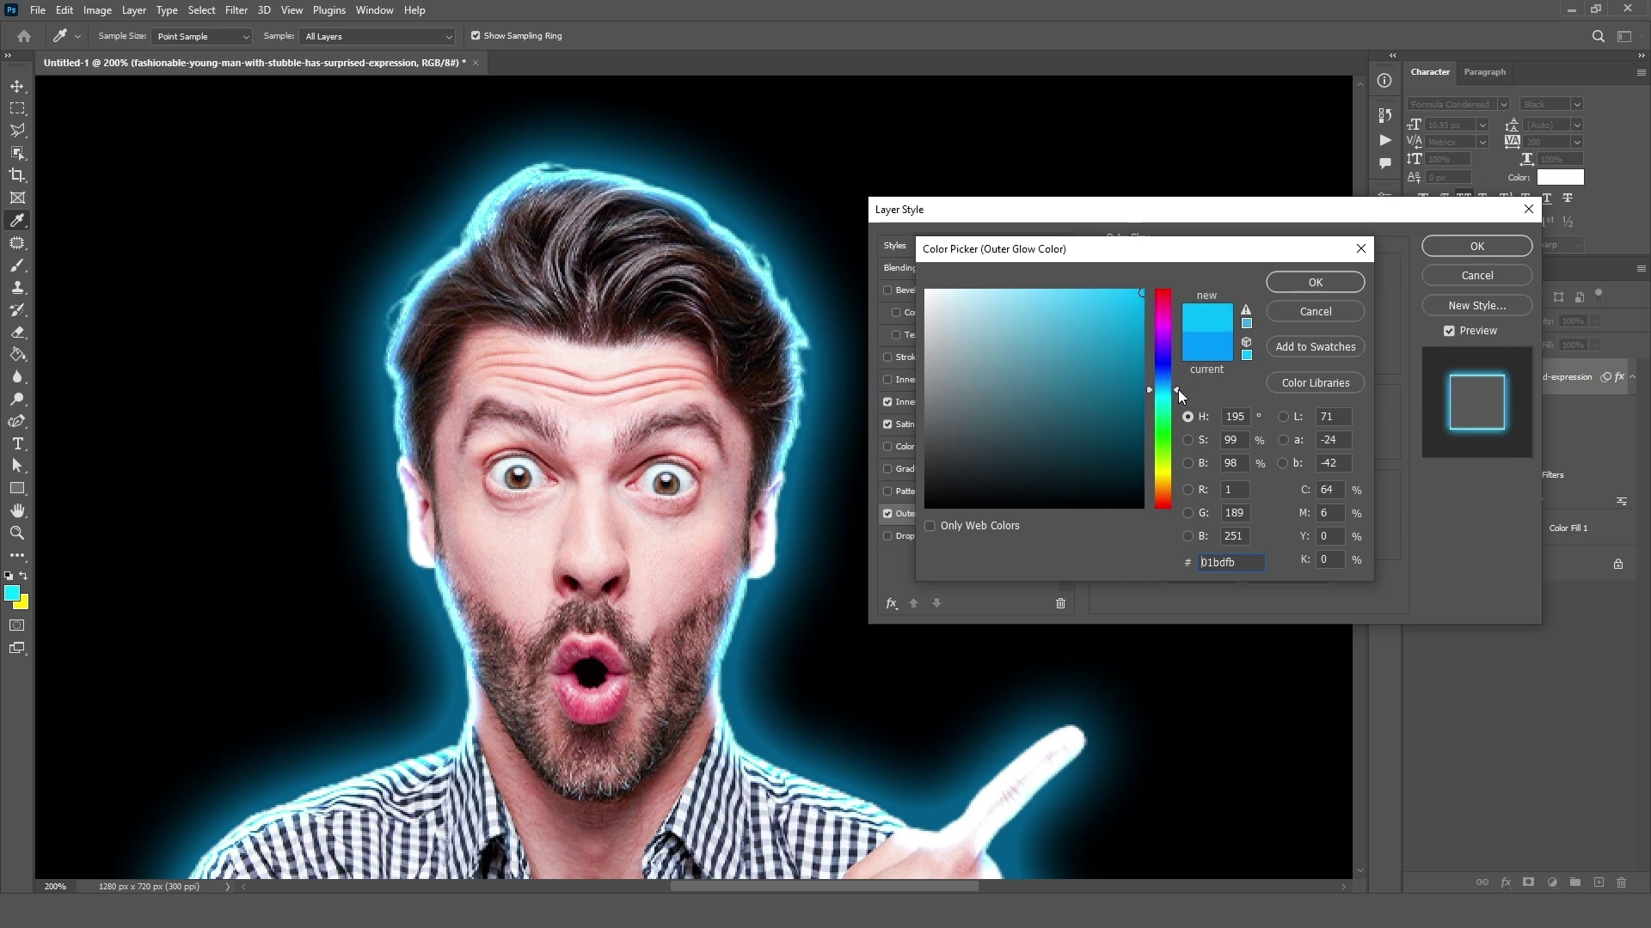
pyautogui.click(1328, 282)
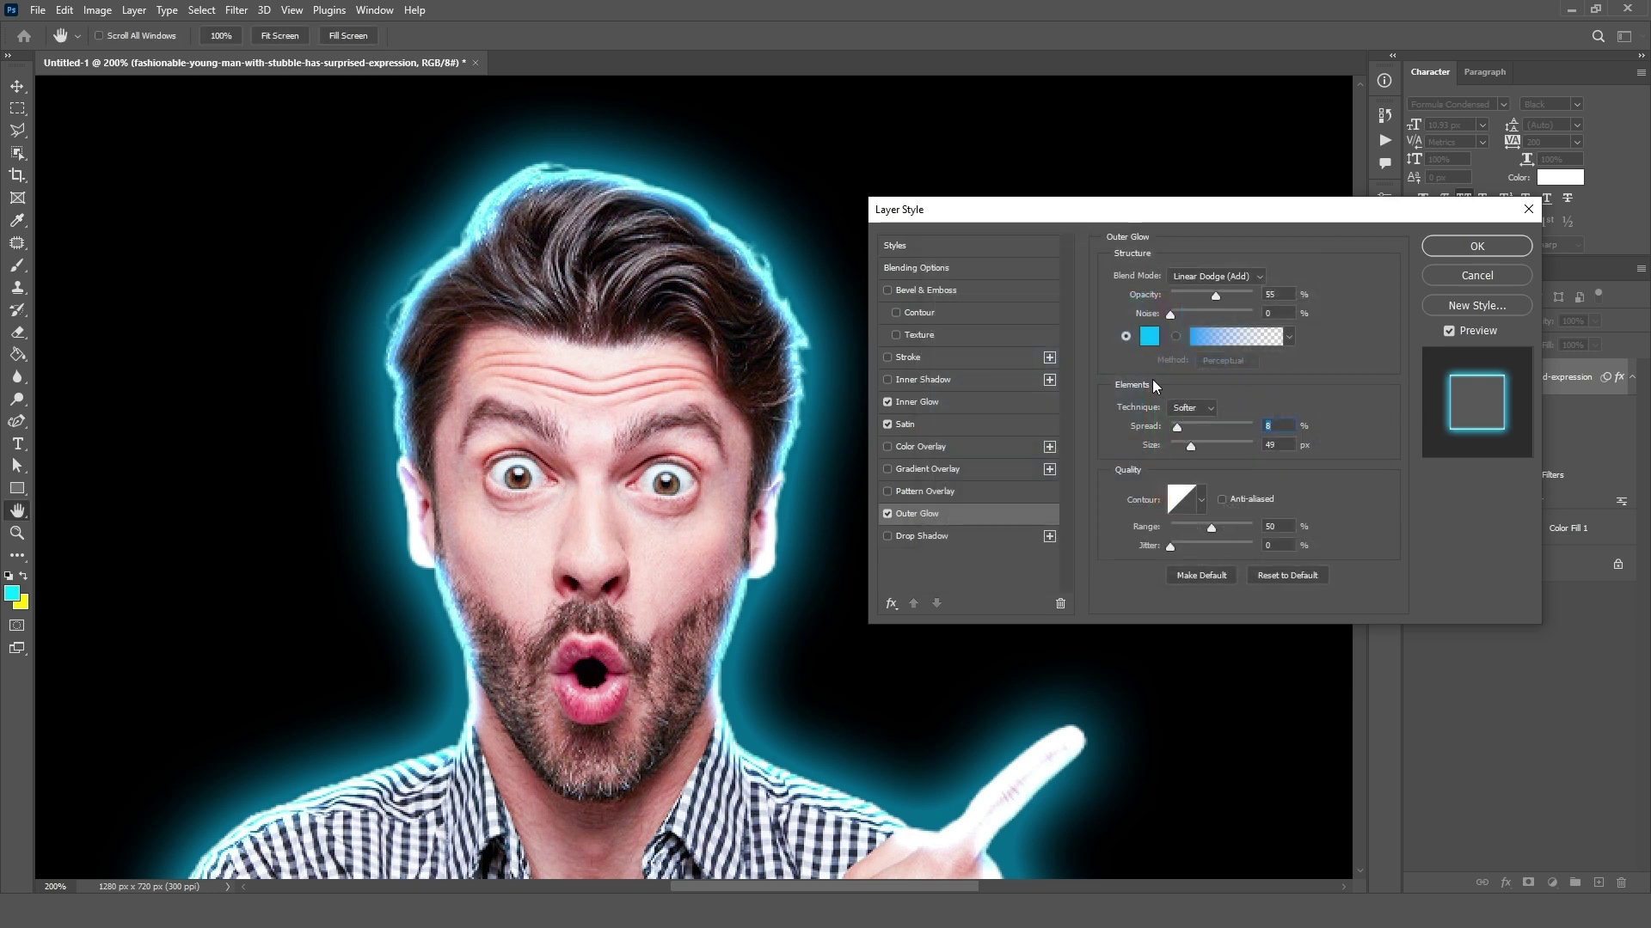
pyautogui.moveTo(1214, 292); pyautogui.dragTo(1205, 291)
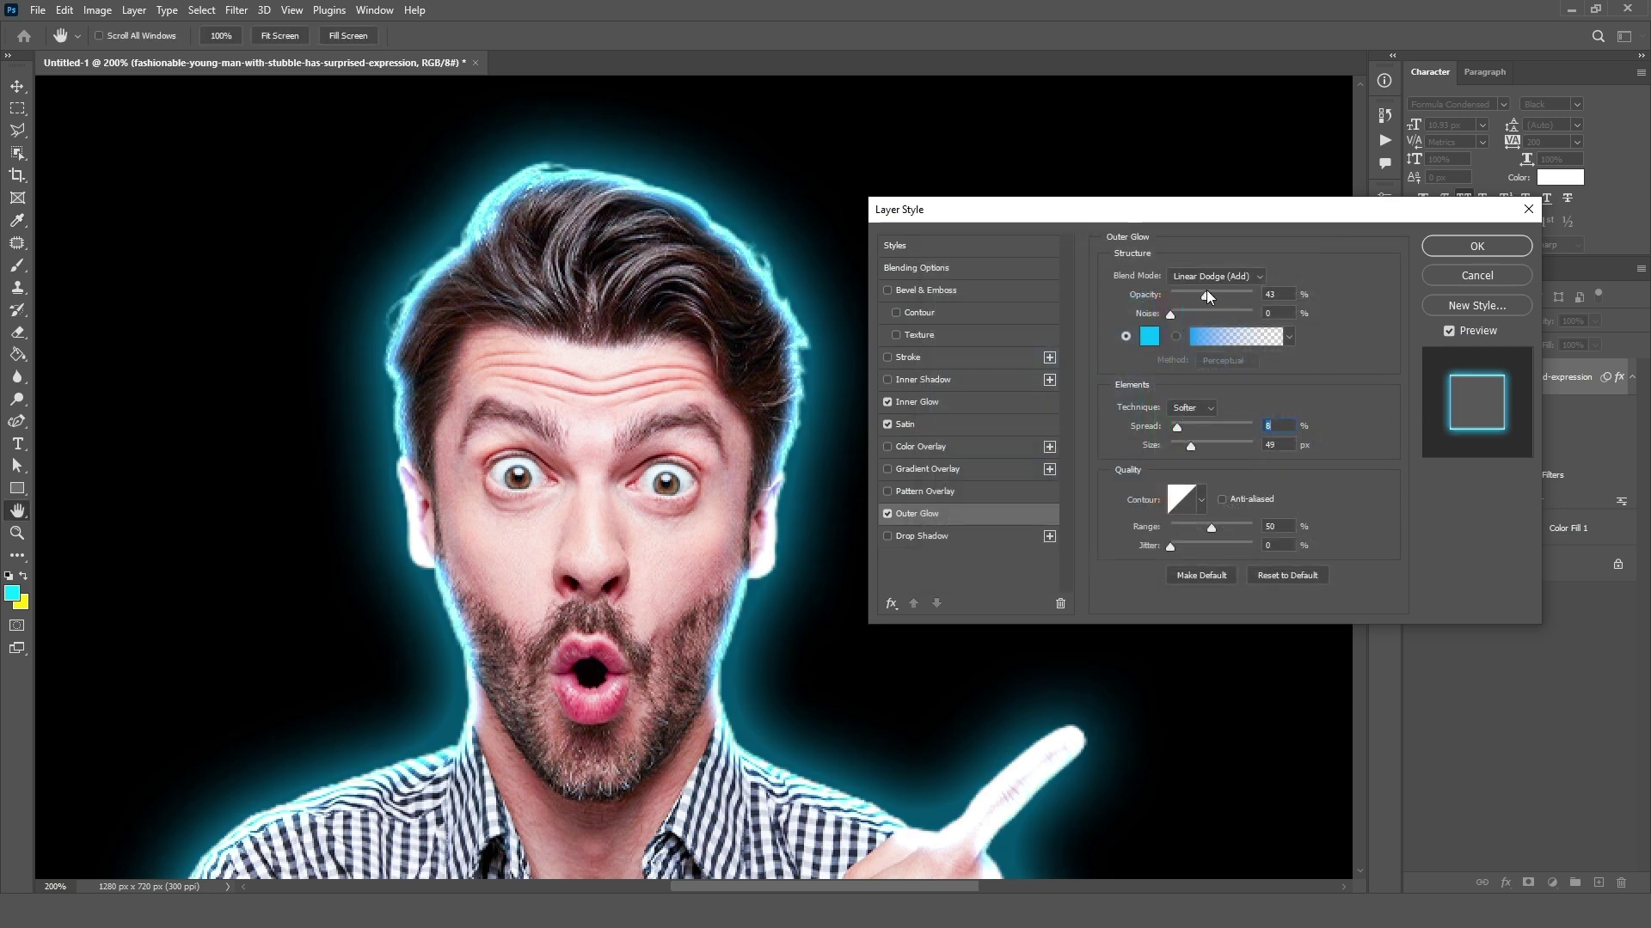
pyautogui.click(1475, 247)
pyautogui.moveTo(653, 467); pyautogui.dragTo(727, 459)
# Fit the whole image in view and select the black Color Fill 1 layer.
pyautogui.hotkey('ctrl', '1')
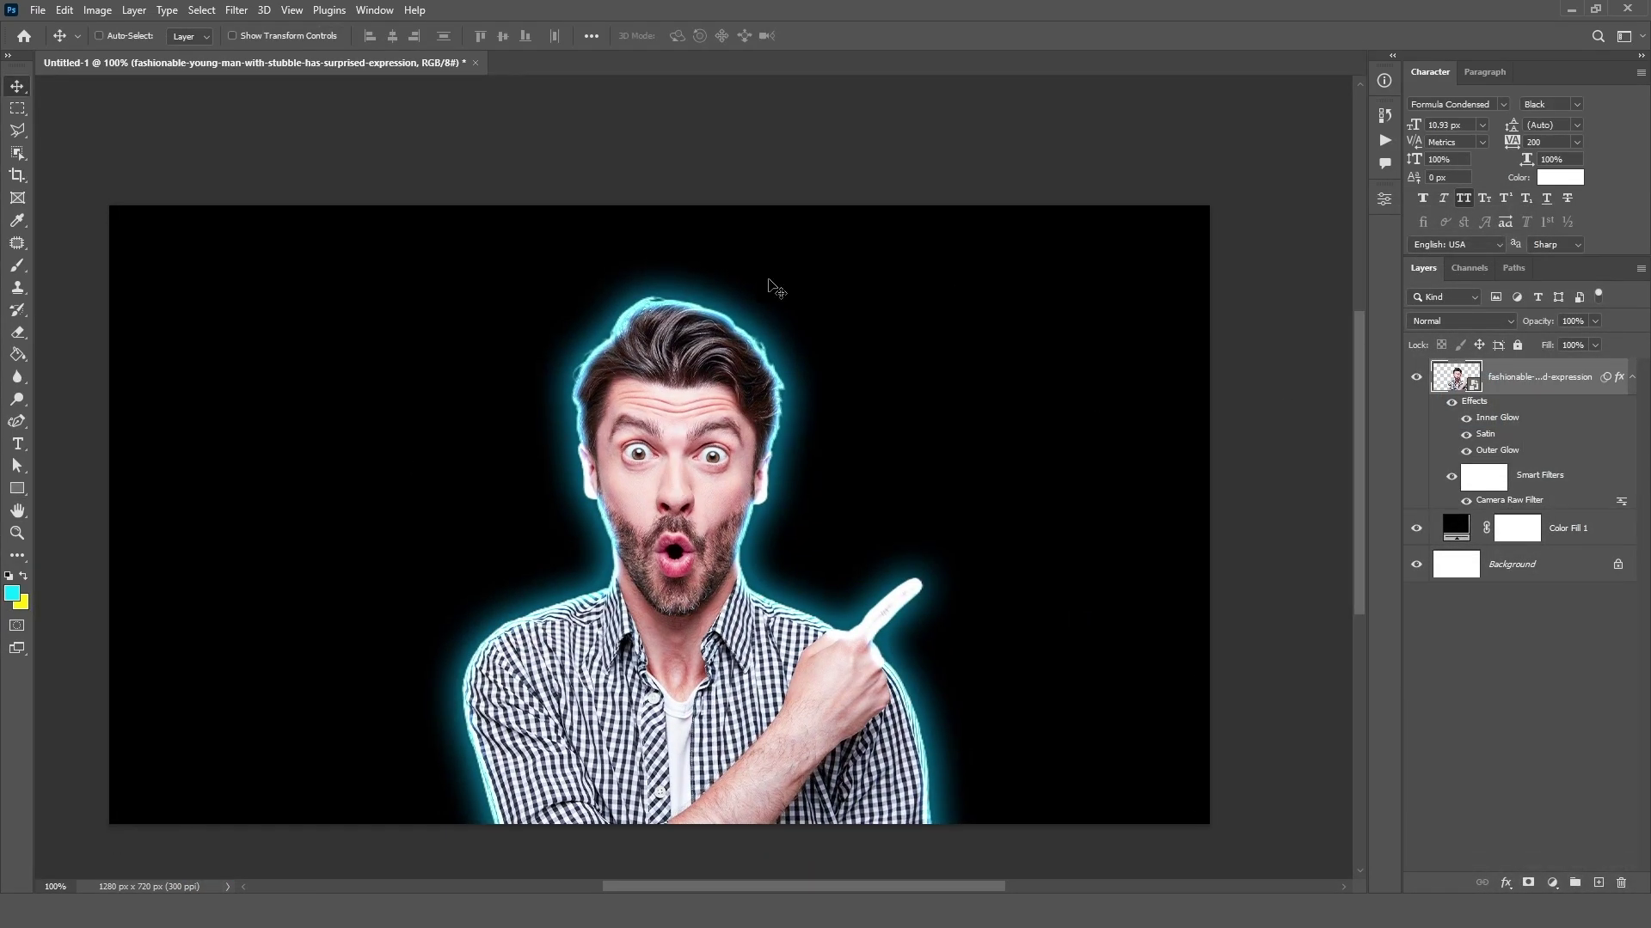
pyautogui.moveTo(756, 399); pyautogui.dragTo(765, 331)
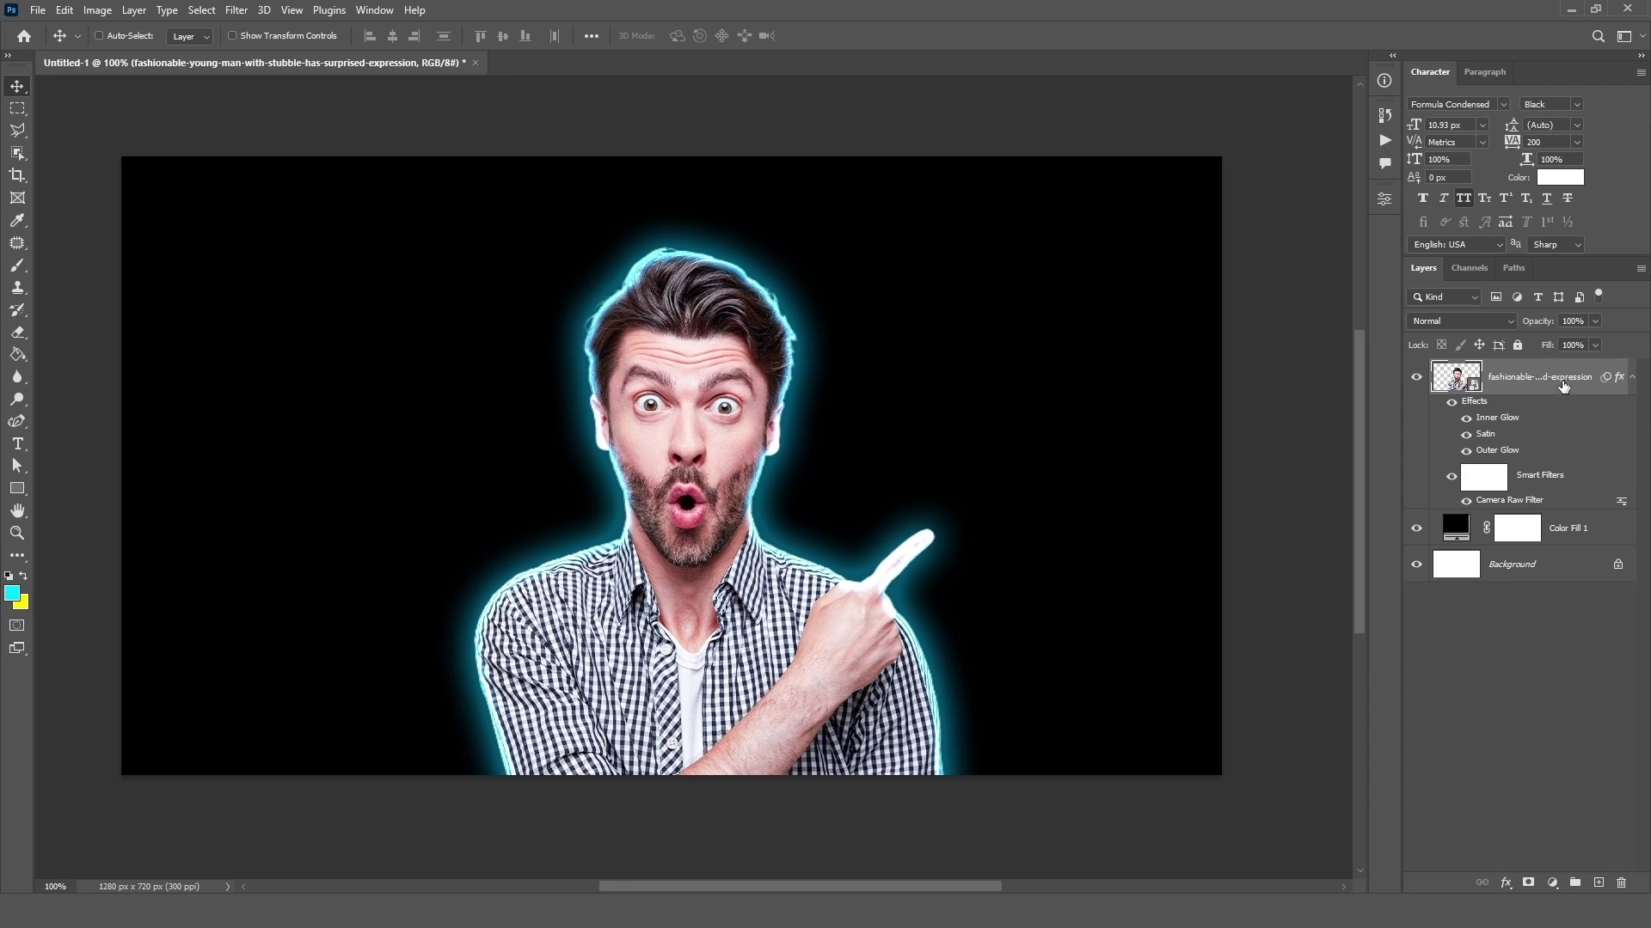
pyautogui.click(1568, 542)
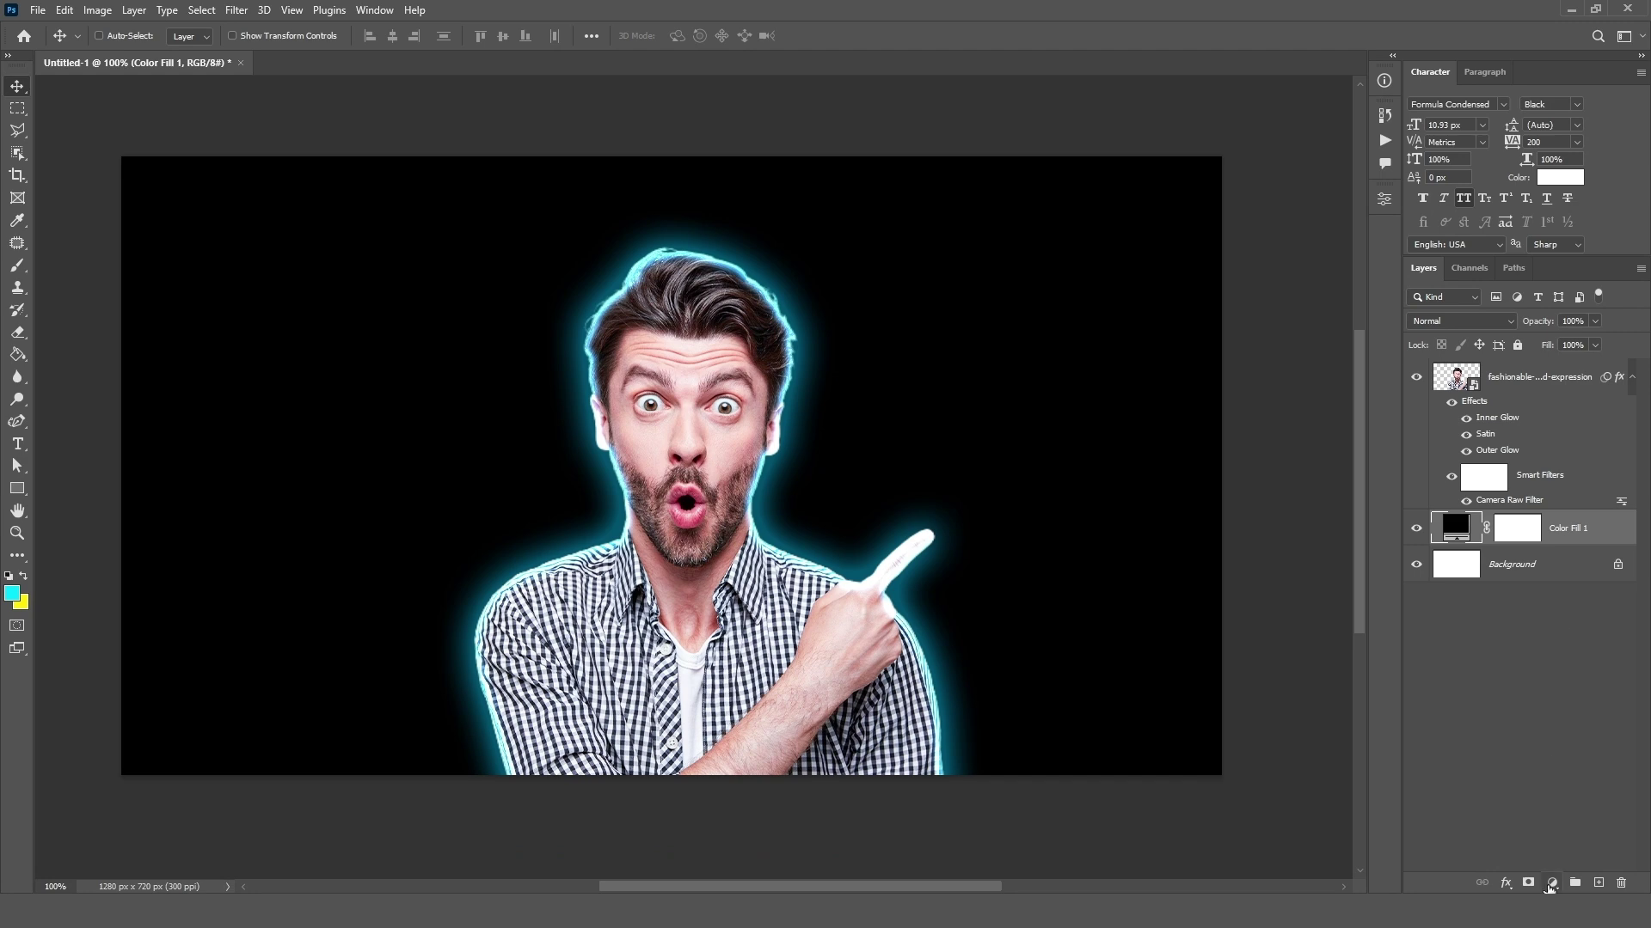
# Add a sky-blue Solid Color fill layer above the black fill.
pyautogui.click(1553, 883)
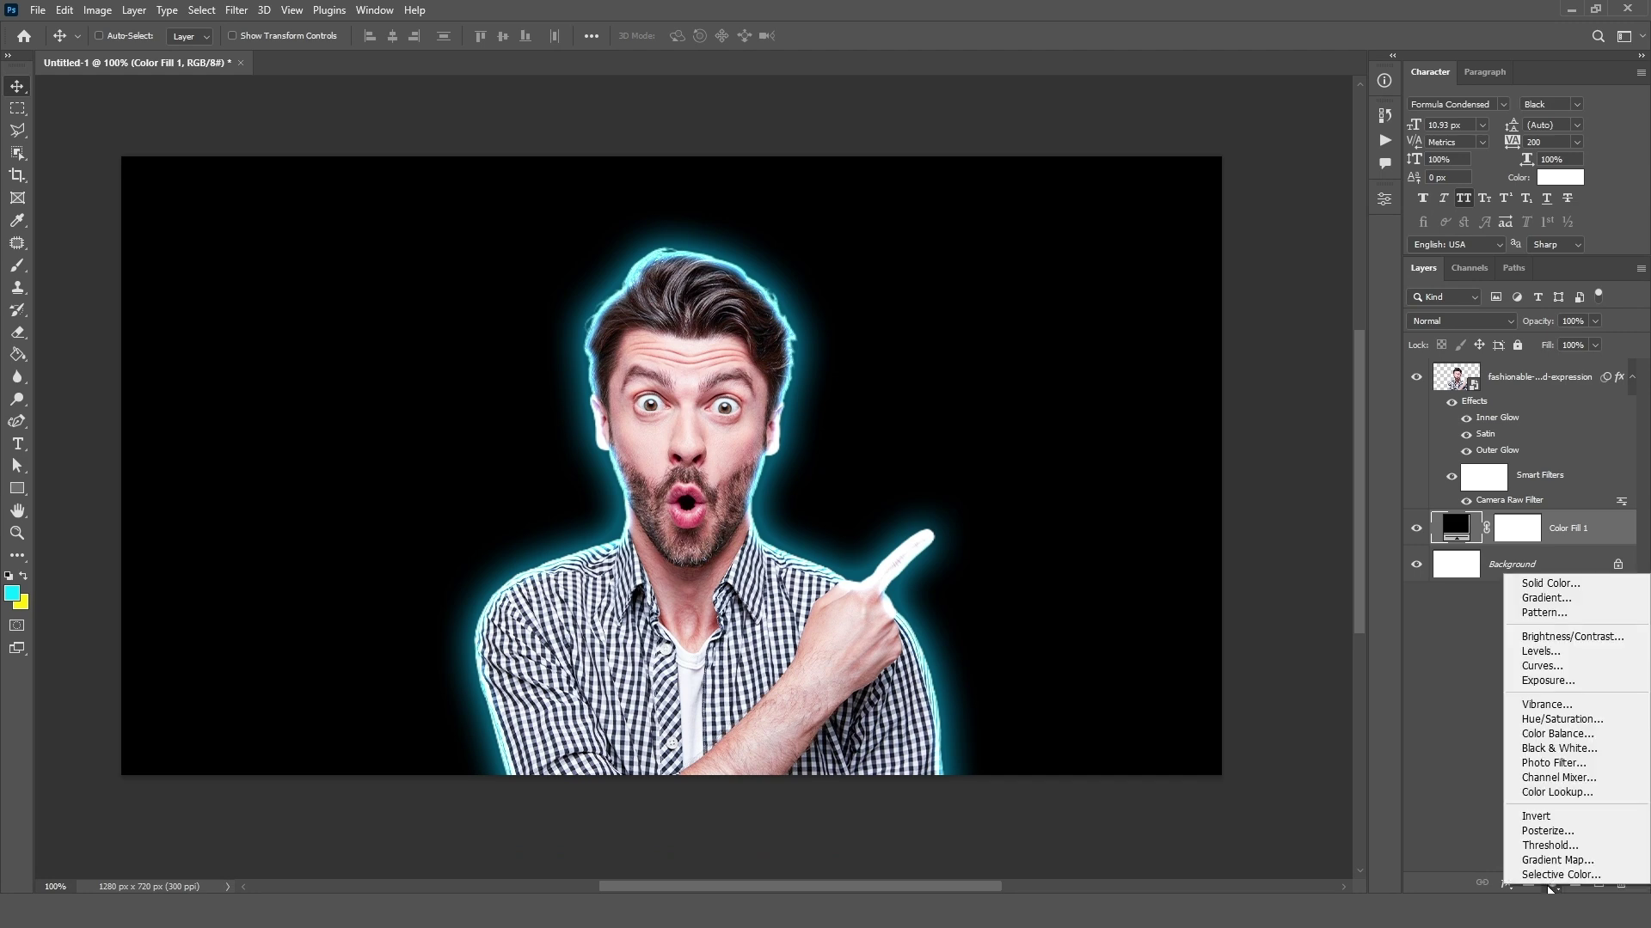
pyautogui.click(1552, 584)
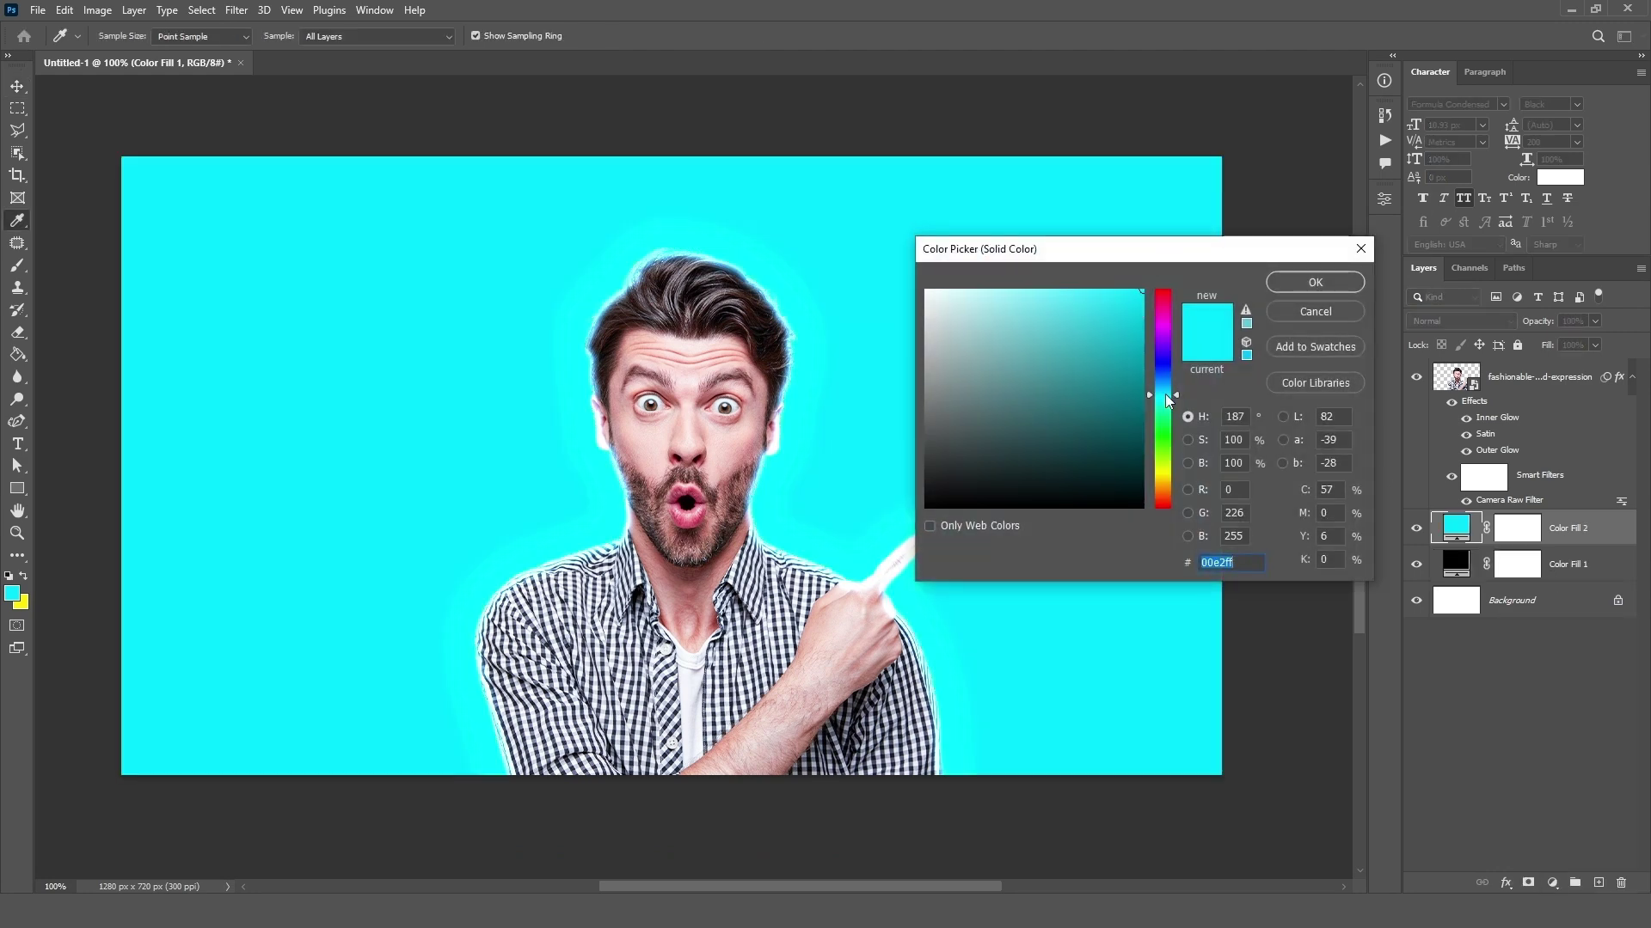
pyautogui.moveTo(1172, 394); pyautogui.dragTo(1177, 387)
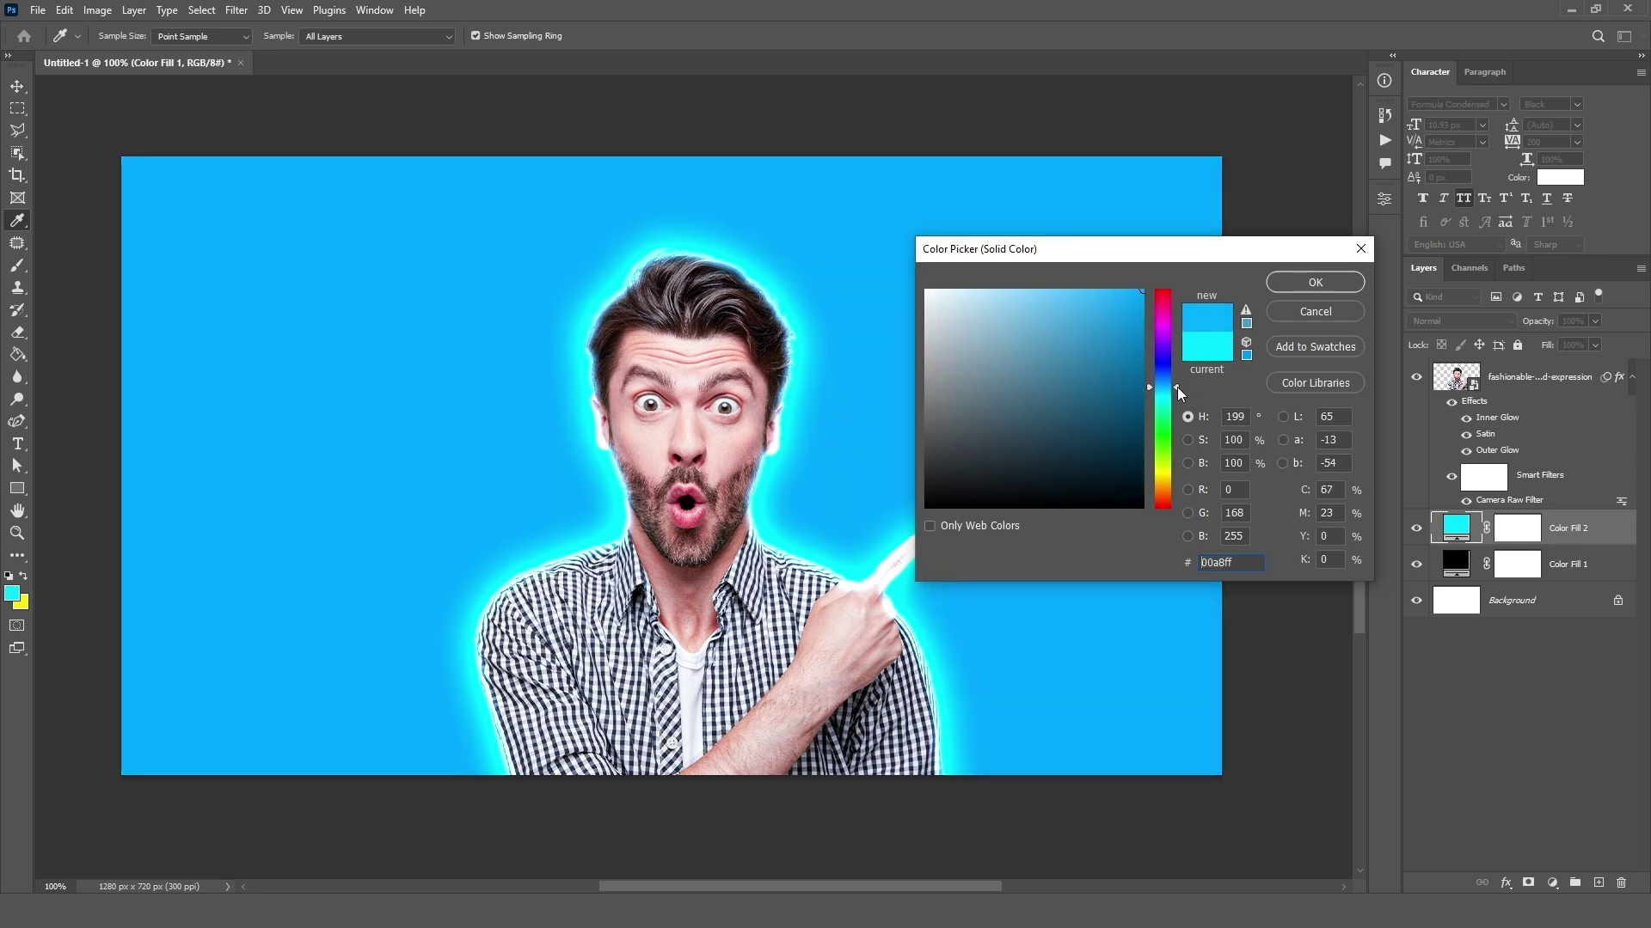
pyautogui.click(1293, 284)
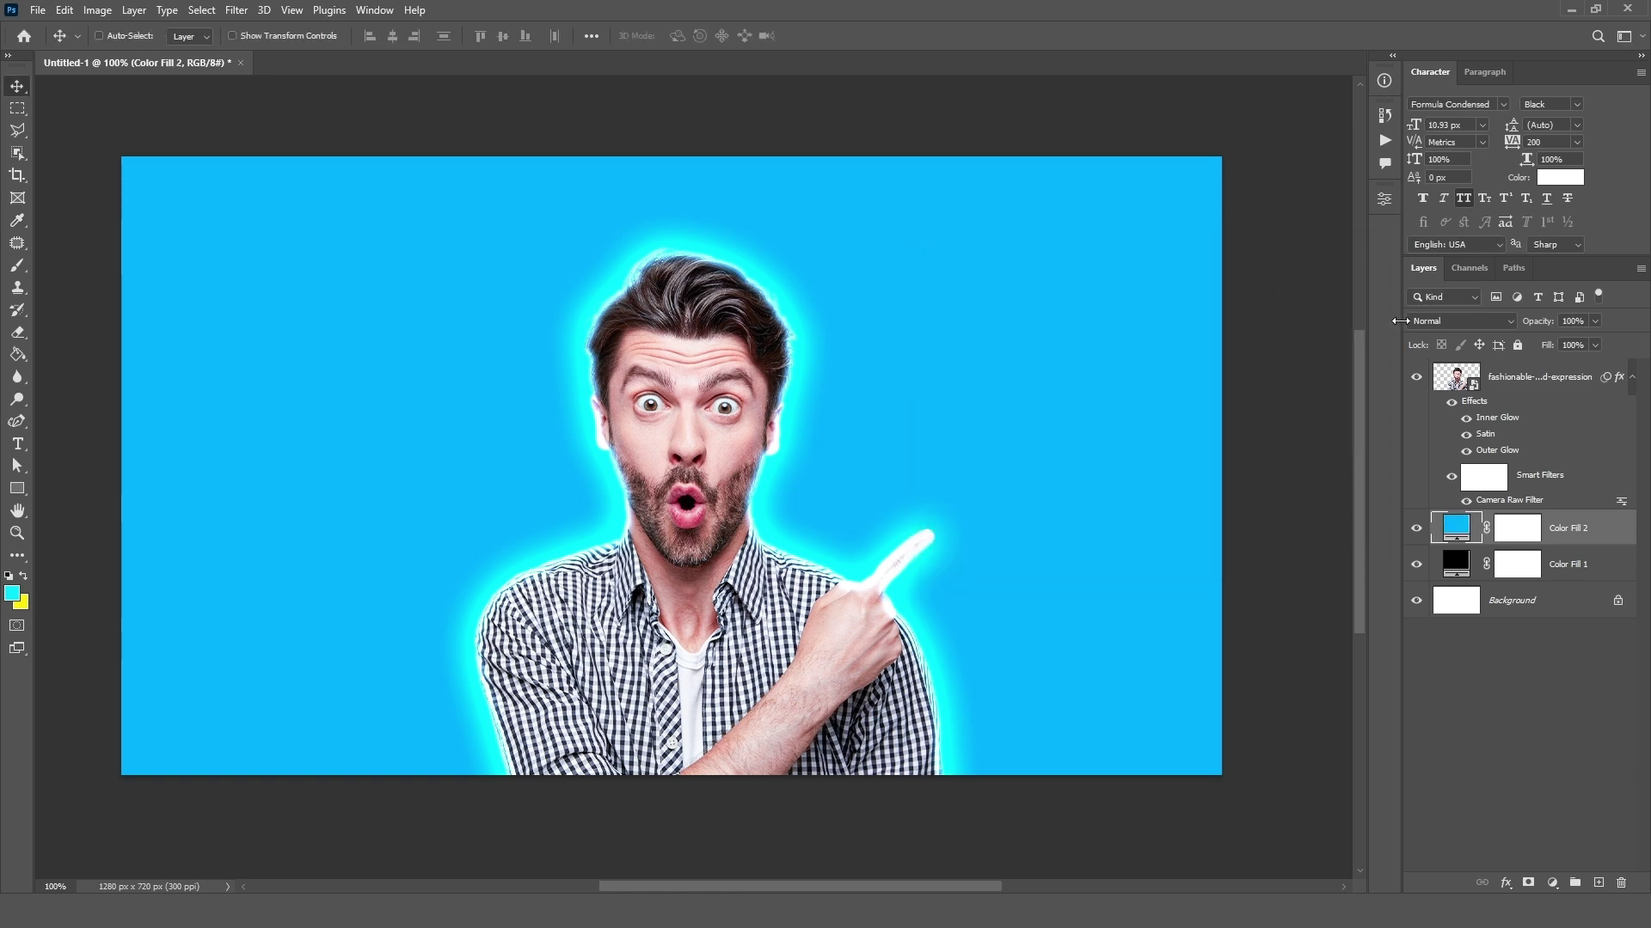
# Set the blue fill to Screen blending and invert its mask to hide it.
pyautogui.click(1452, 316)
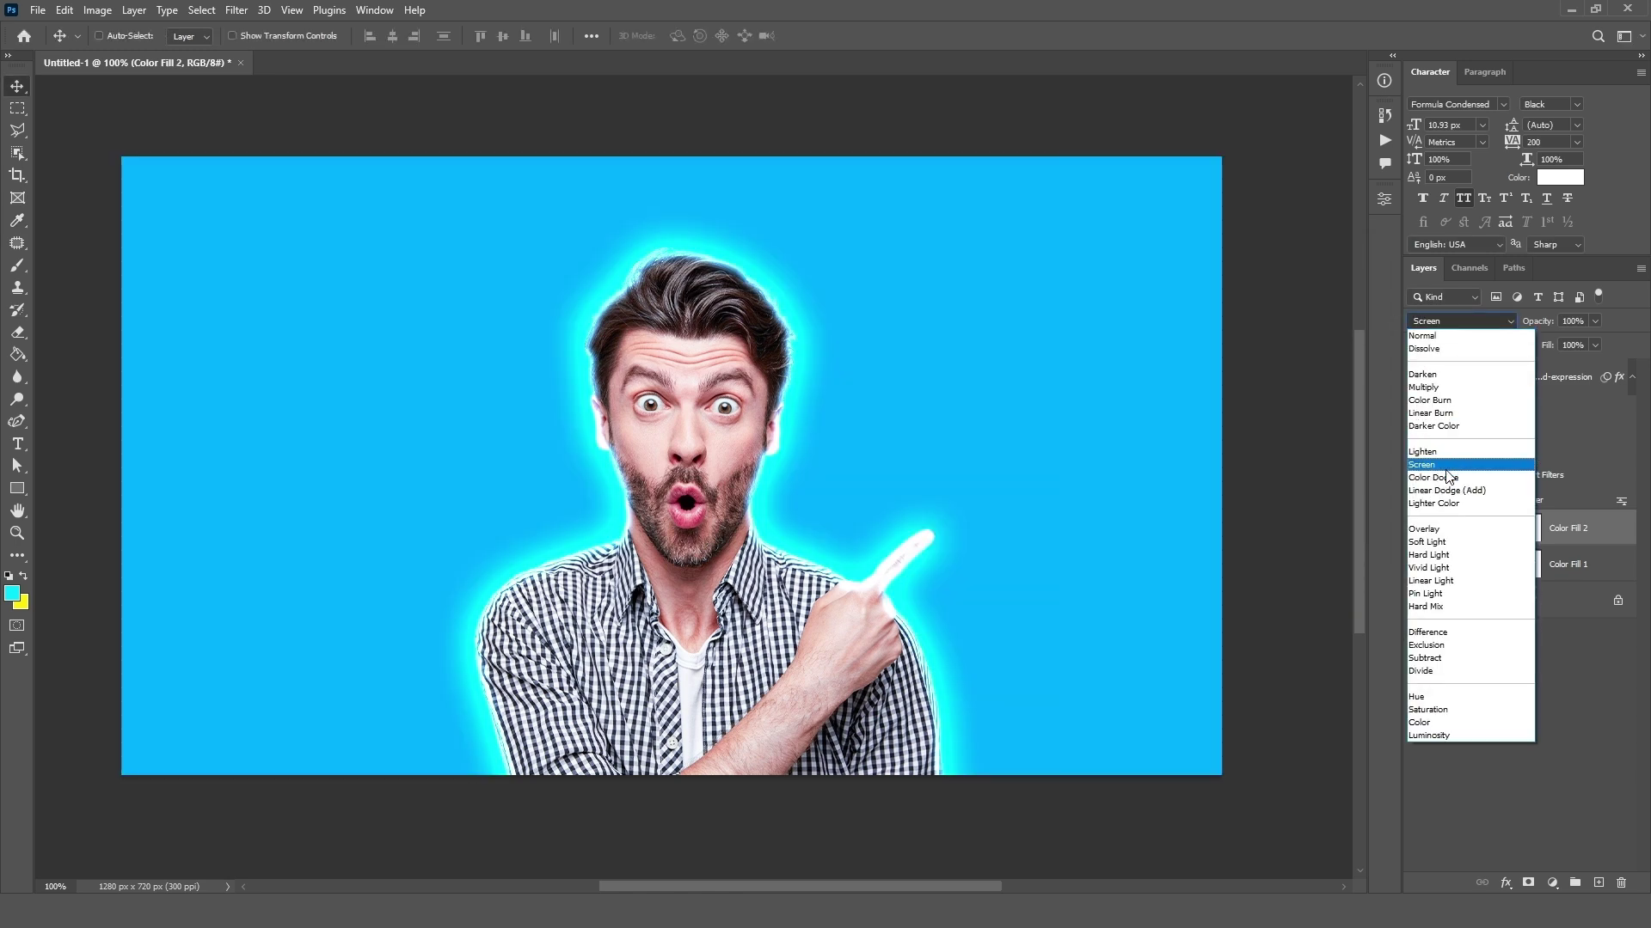
pyautogui.click(1450, 470)
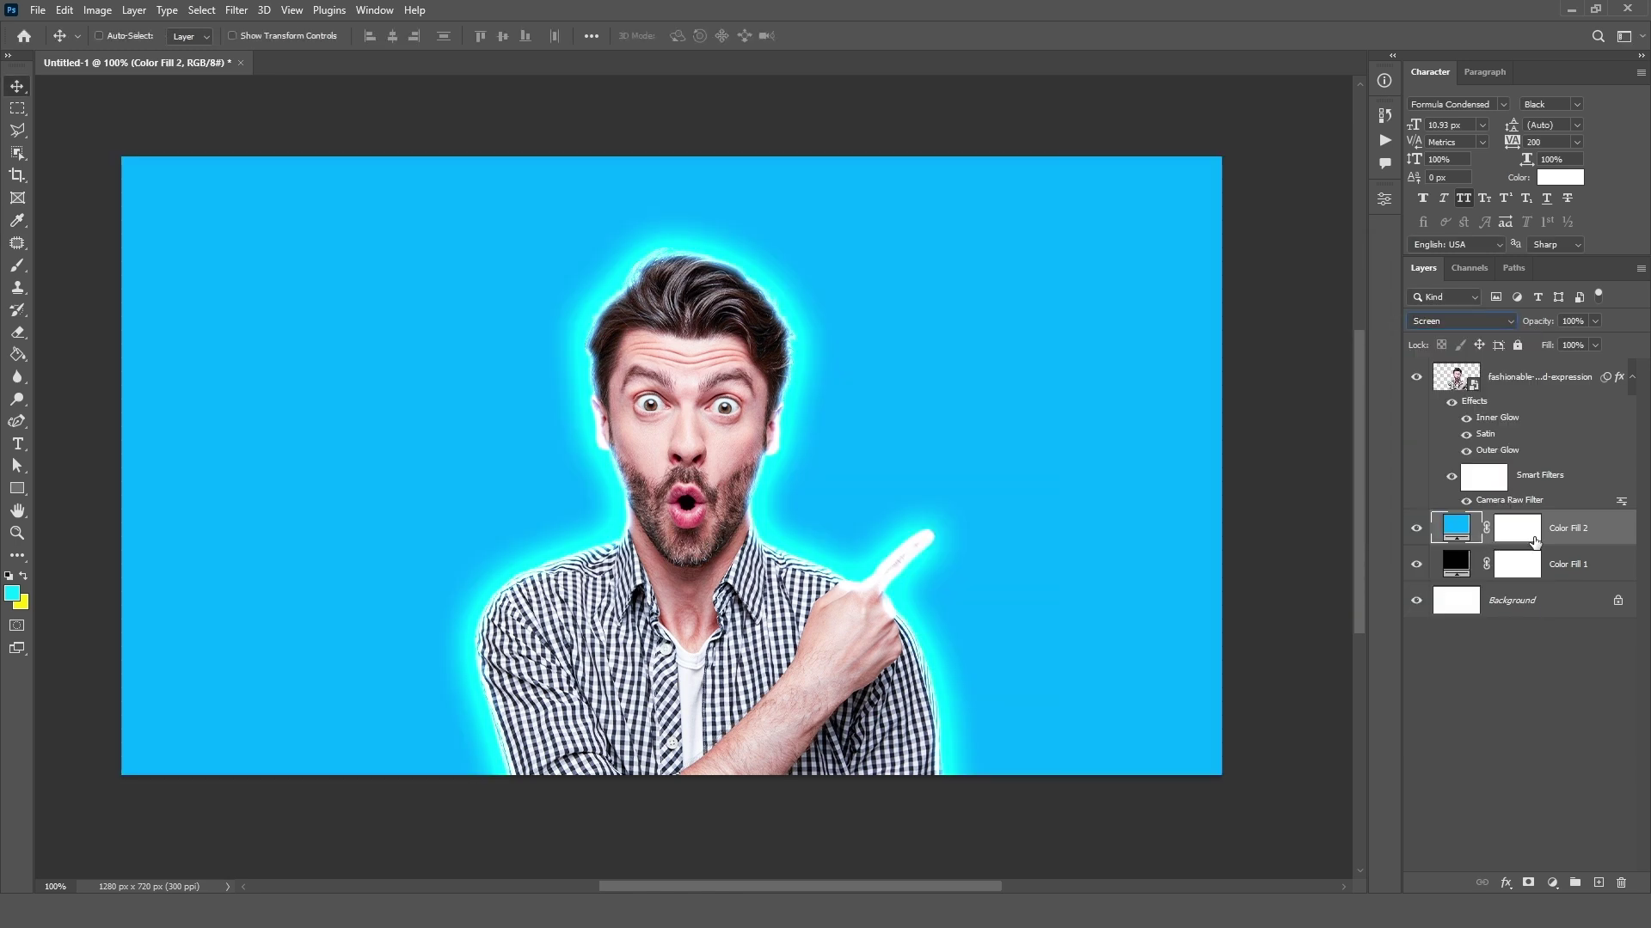
pyautogui.click(1535, 541)
pyautogui.hotkey('ctrl', 'i')
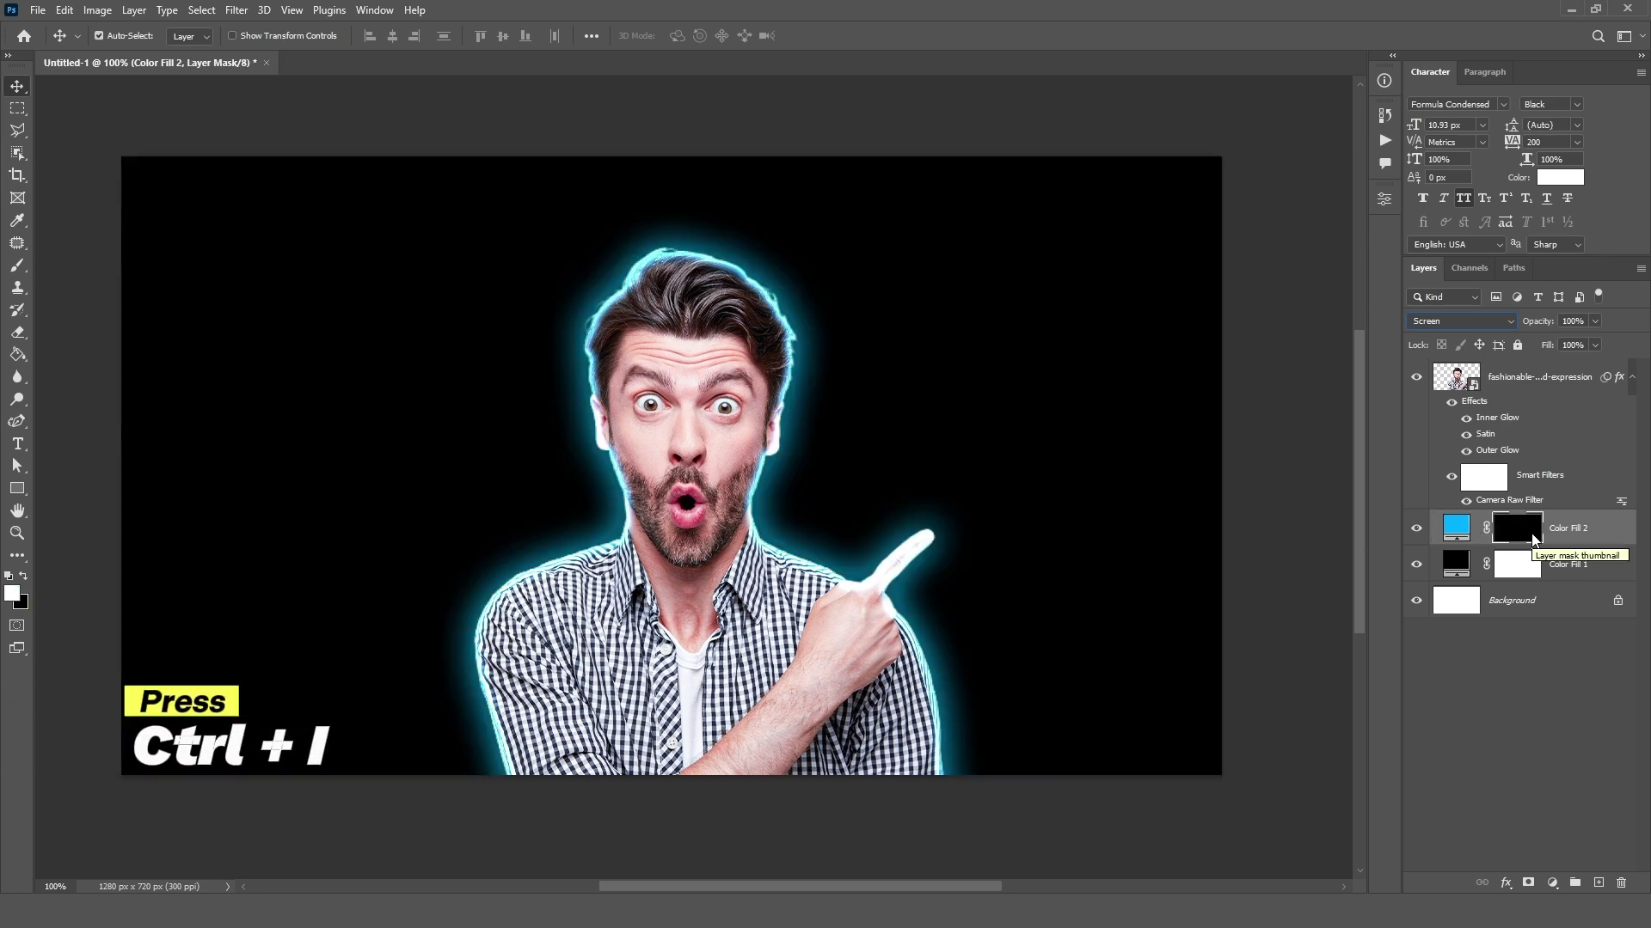
# Set up a large soft round brush with low flow and opacity.
pyautogui.click(18, 266)
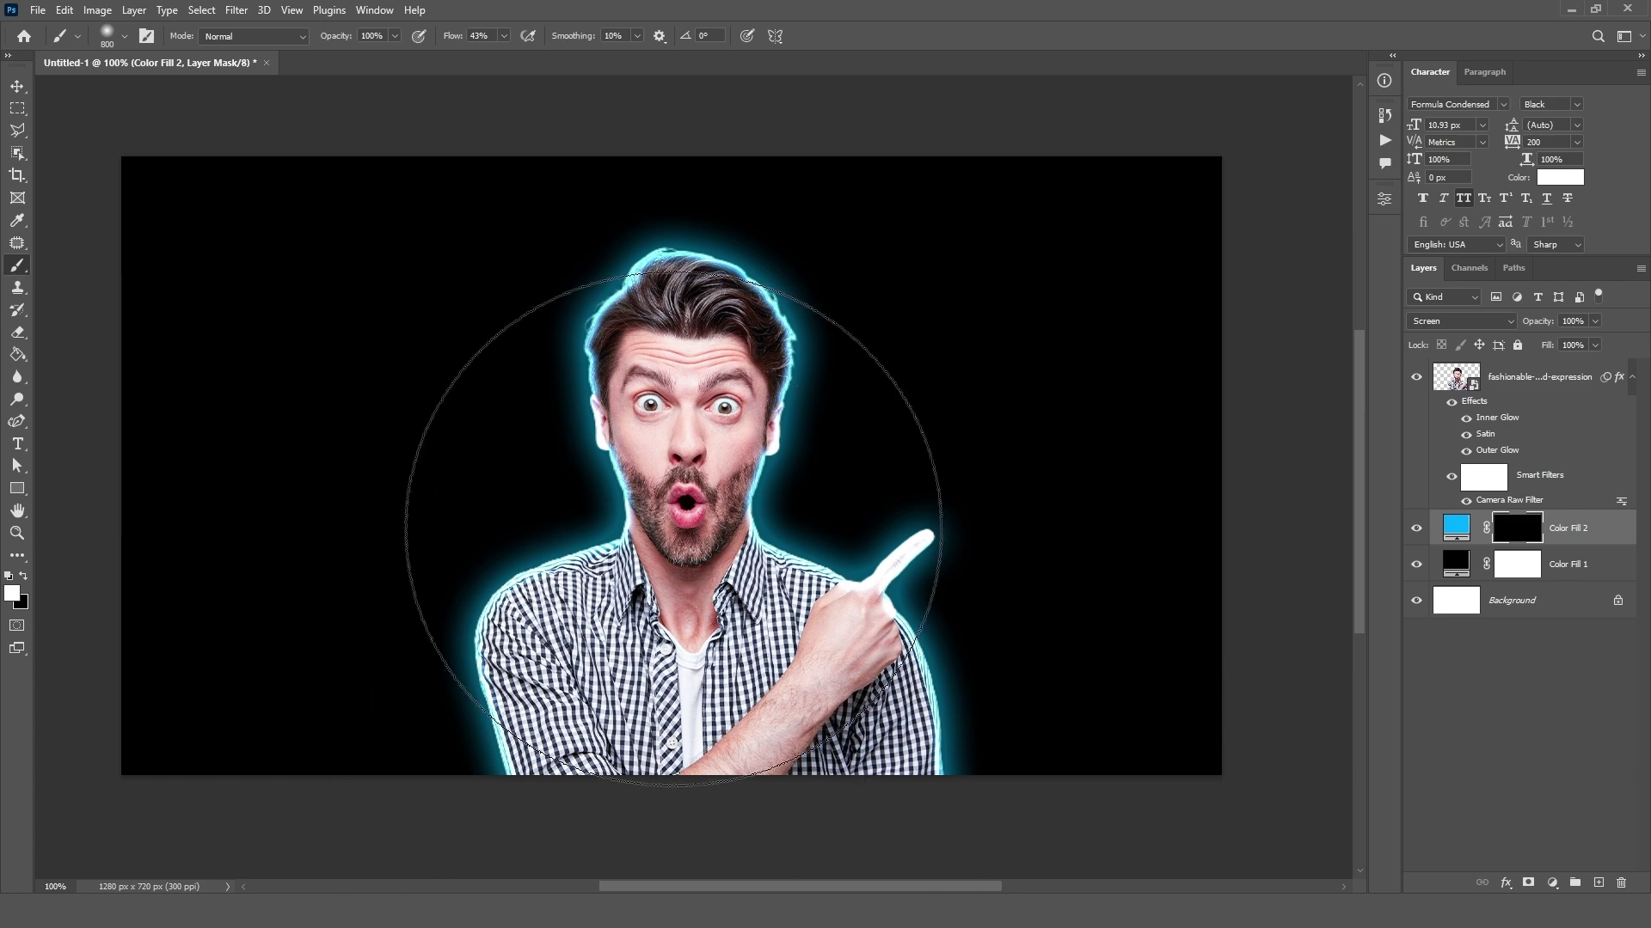
pyautogui.click(504, 36)
pyautogui.rightClick(711, 444)
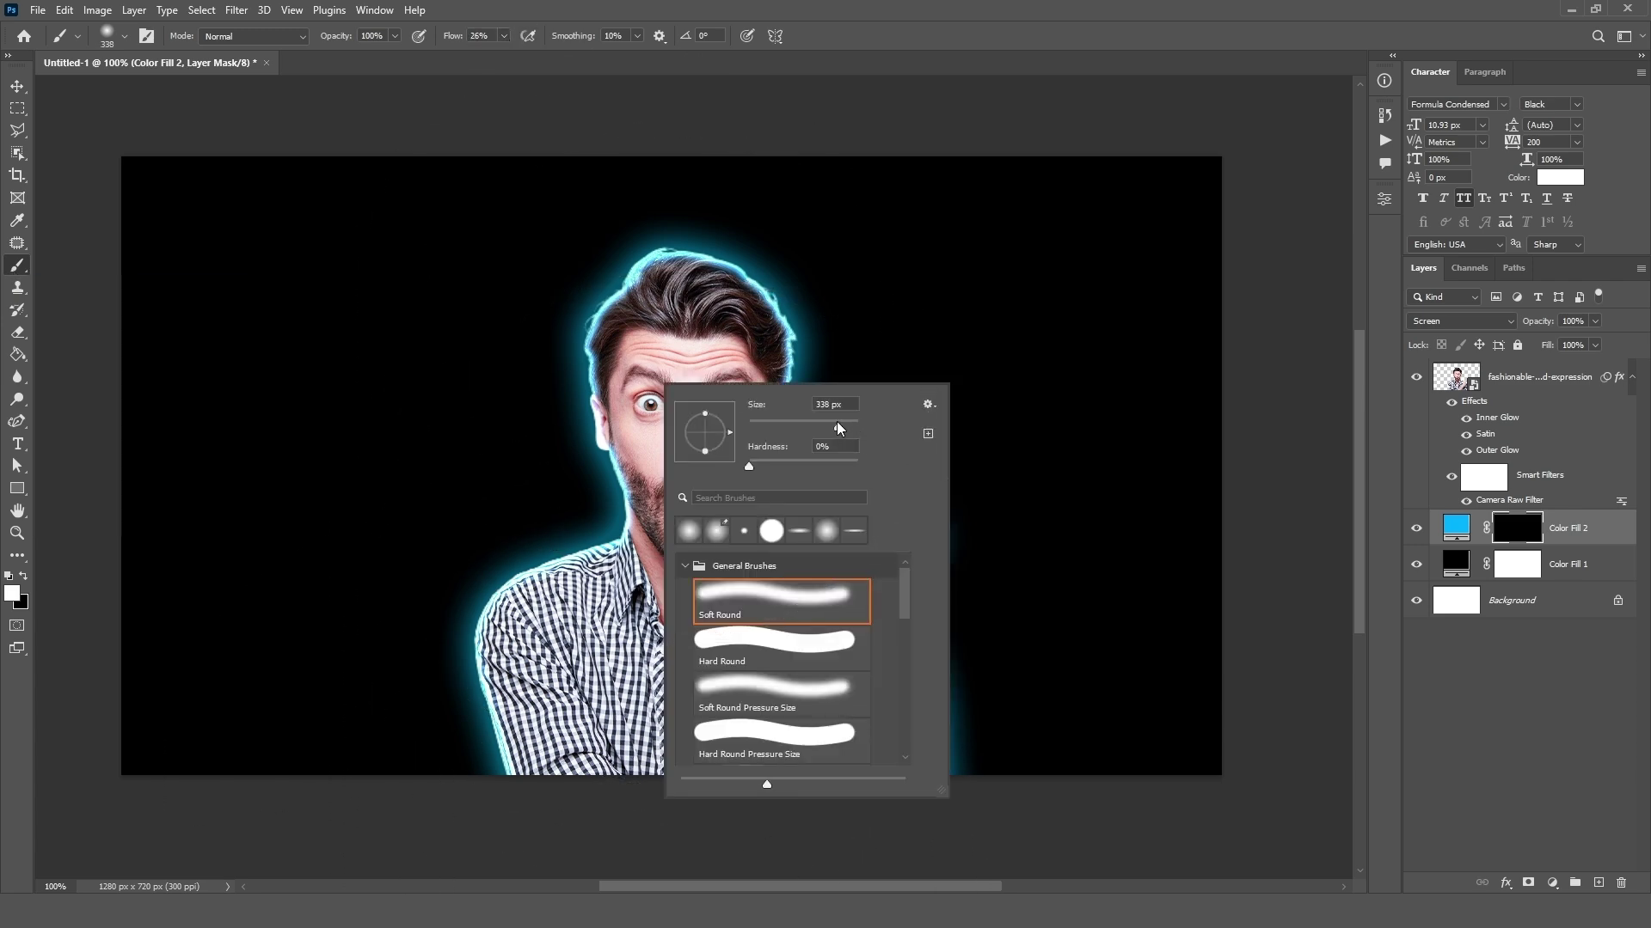
pyautogui.press('Return')
pyautogui.click(395, 36)
pyautogui.rightClick(711, 480)
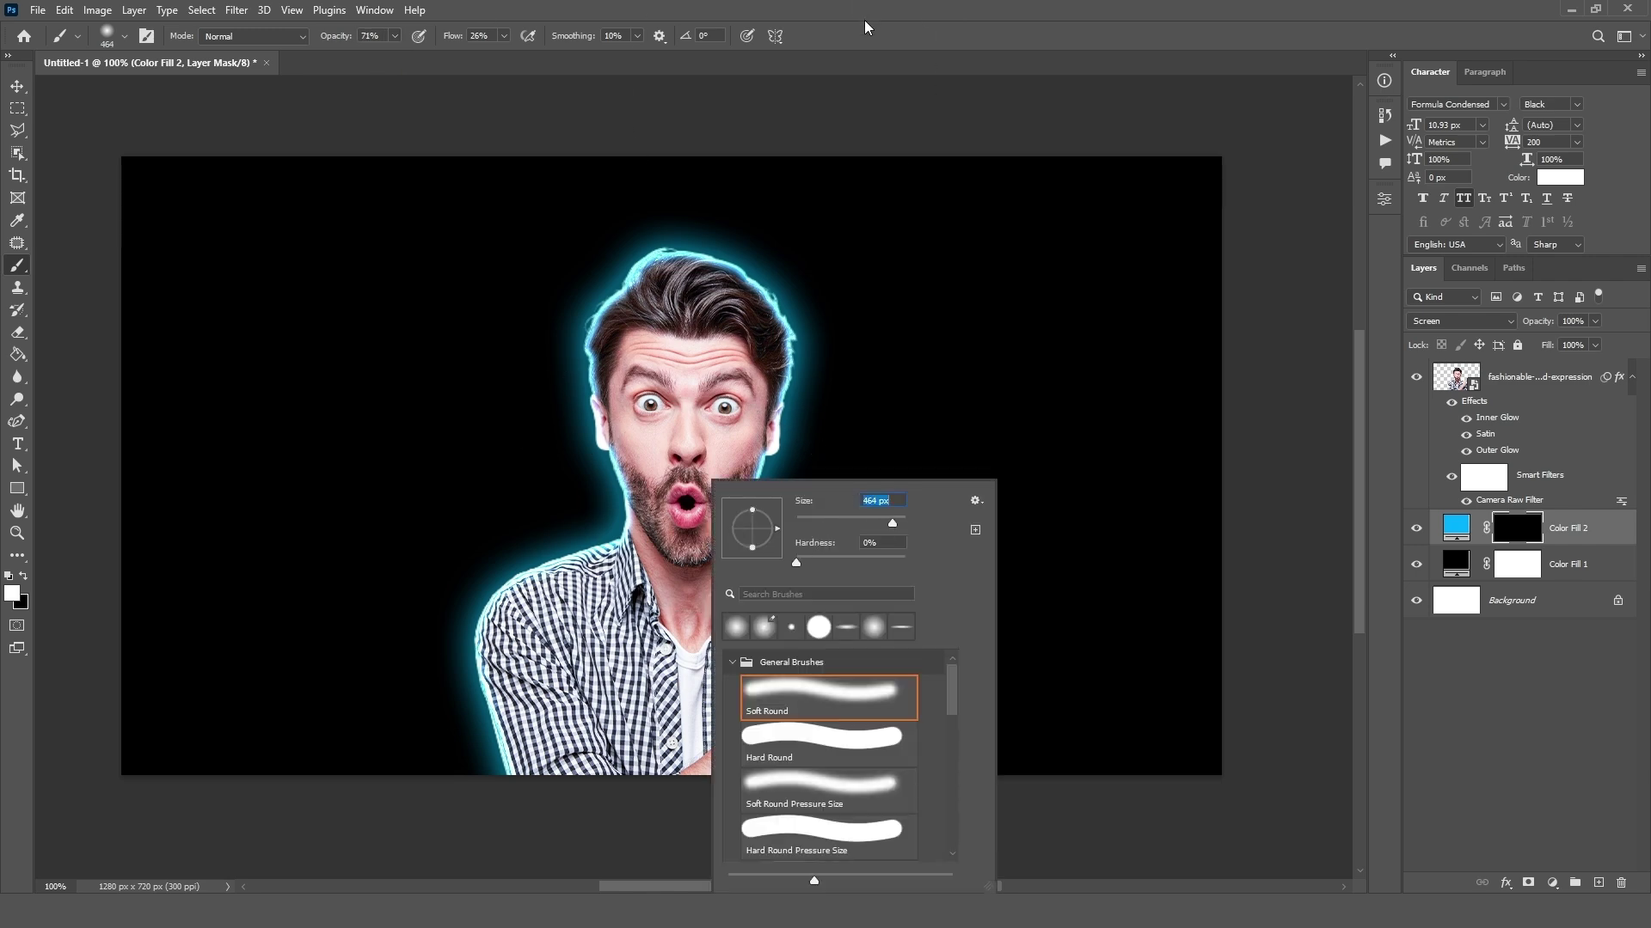
pyautogui.moveTo(894, 534); pyautogui.dragTo(909, 534)
pyautogui.press('Return')
# Paint a soft blue glow behind the man on Color Fill 2's mask and reduce its opacity.
pyautogui.moveTo(701, 555); pyautogui.dragTo(691, 568)
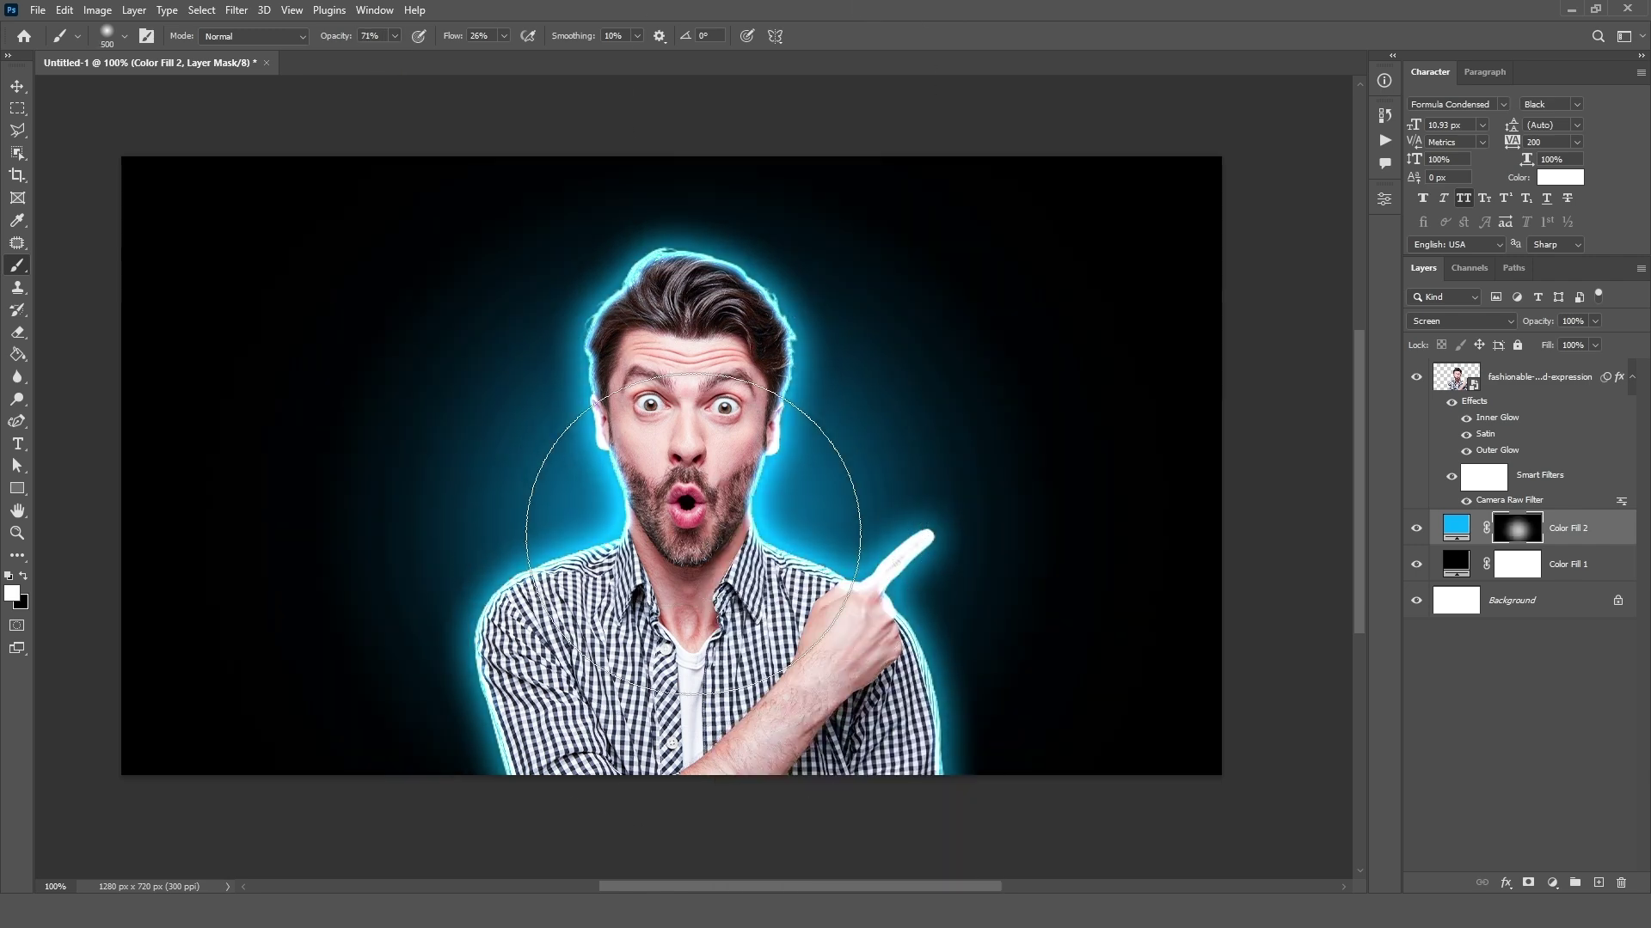
pyautogui.press('v')
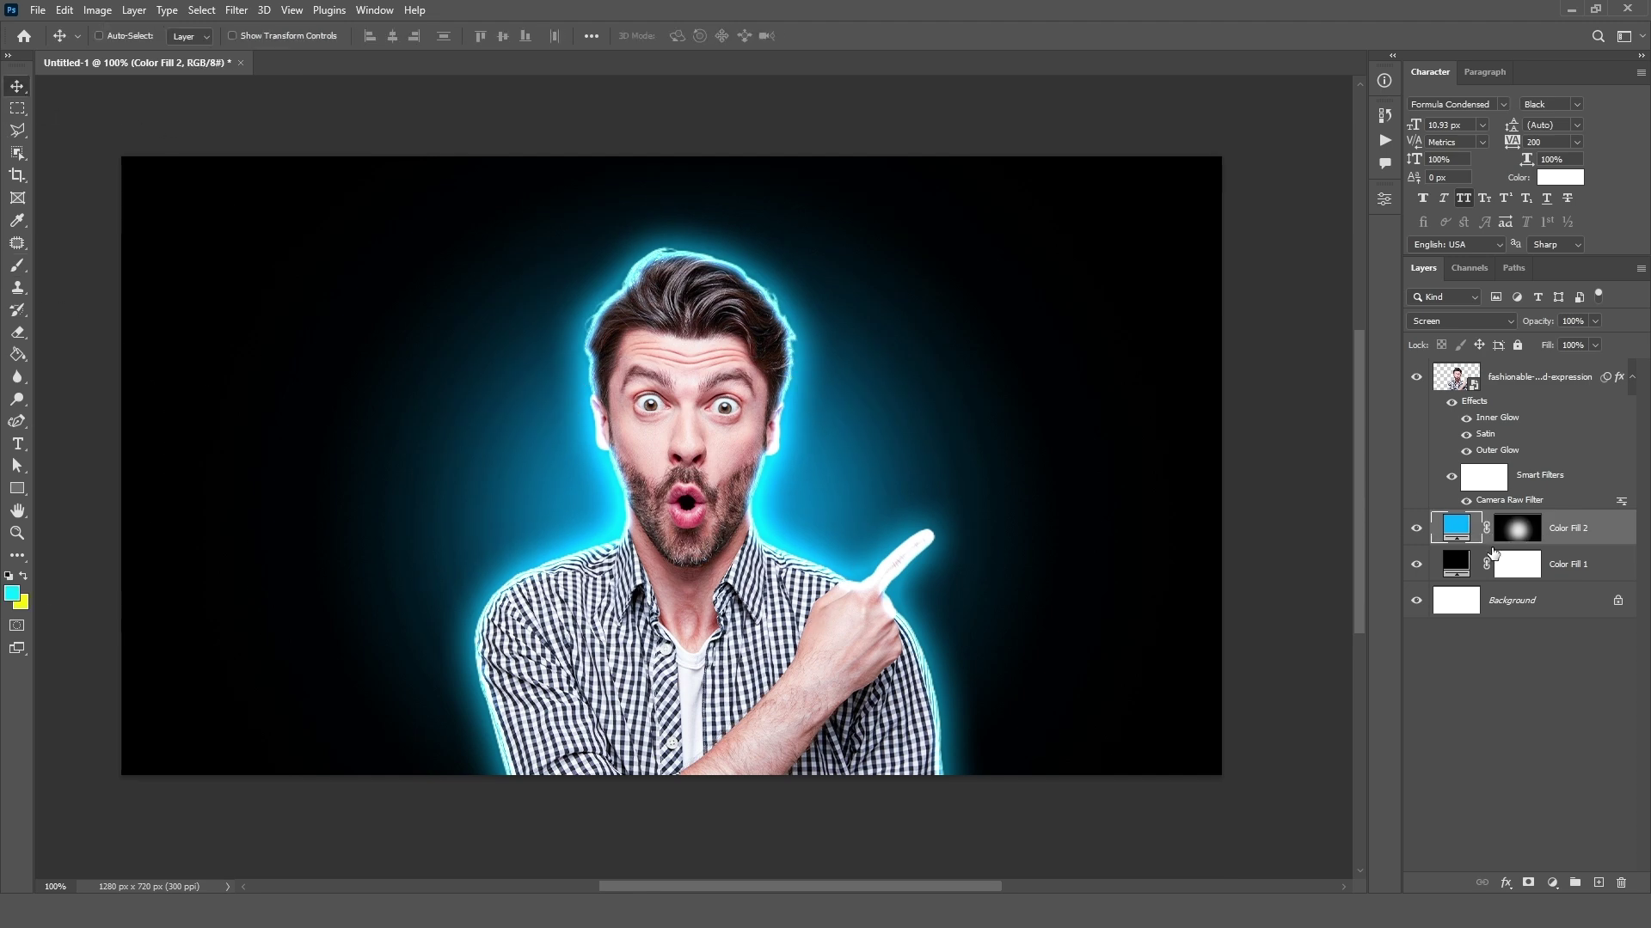
pyautogui.moveTo(1594, 339)
pyautogui.mouseDown()
pyautogui.moveTo(1564, 348)
pyautogui.moveTo(1576, 343)
pyautogui.mouseUp()
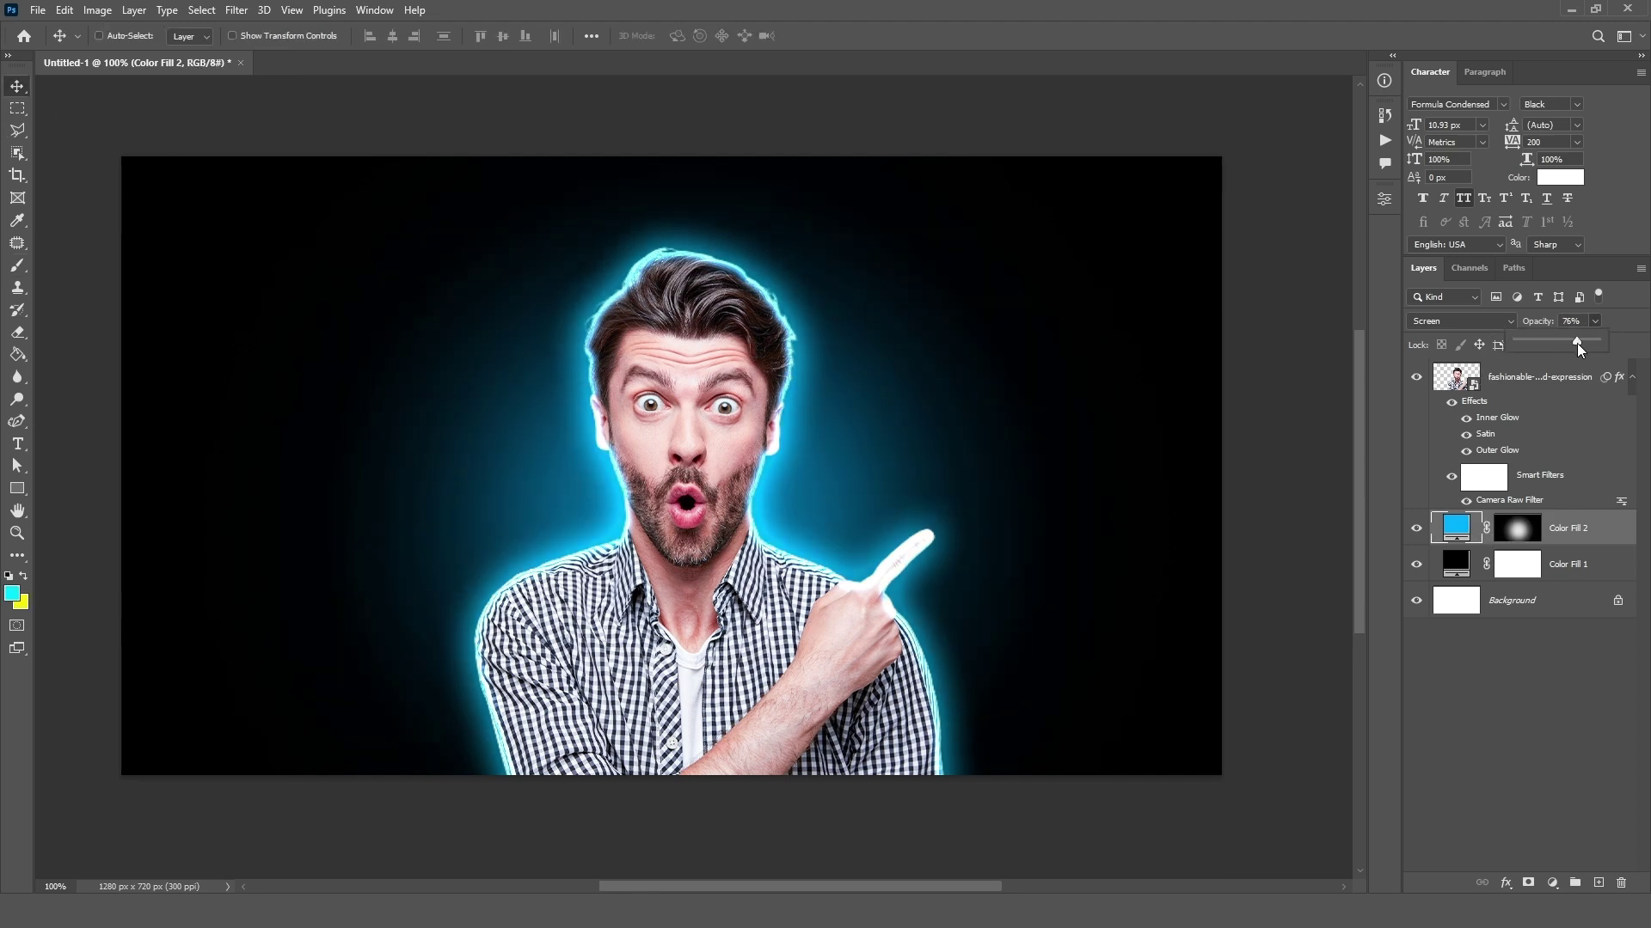
# Lower the man's Outer Glow opacity to 35%.
pyautogui.click(1482, 456)
pyautogui.press('h')
pyautogui.doubleClick(1497, 450)
pyautogui.moveTo(1220, 295); pyautogui.dragTo(1201, 297)
# Commit the weaker outer glow and add a Color Fill 3 layer set to #00c6ff.
pyautogui.click(1472, 244)
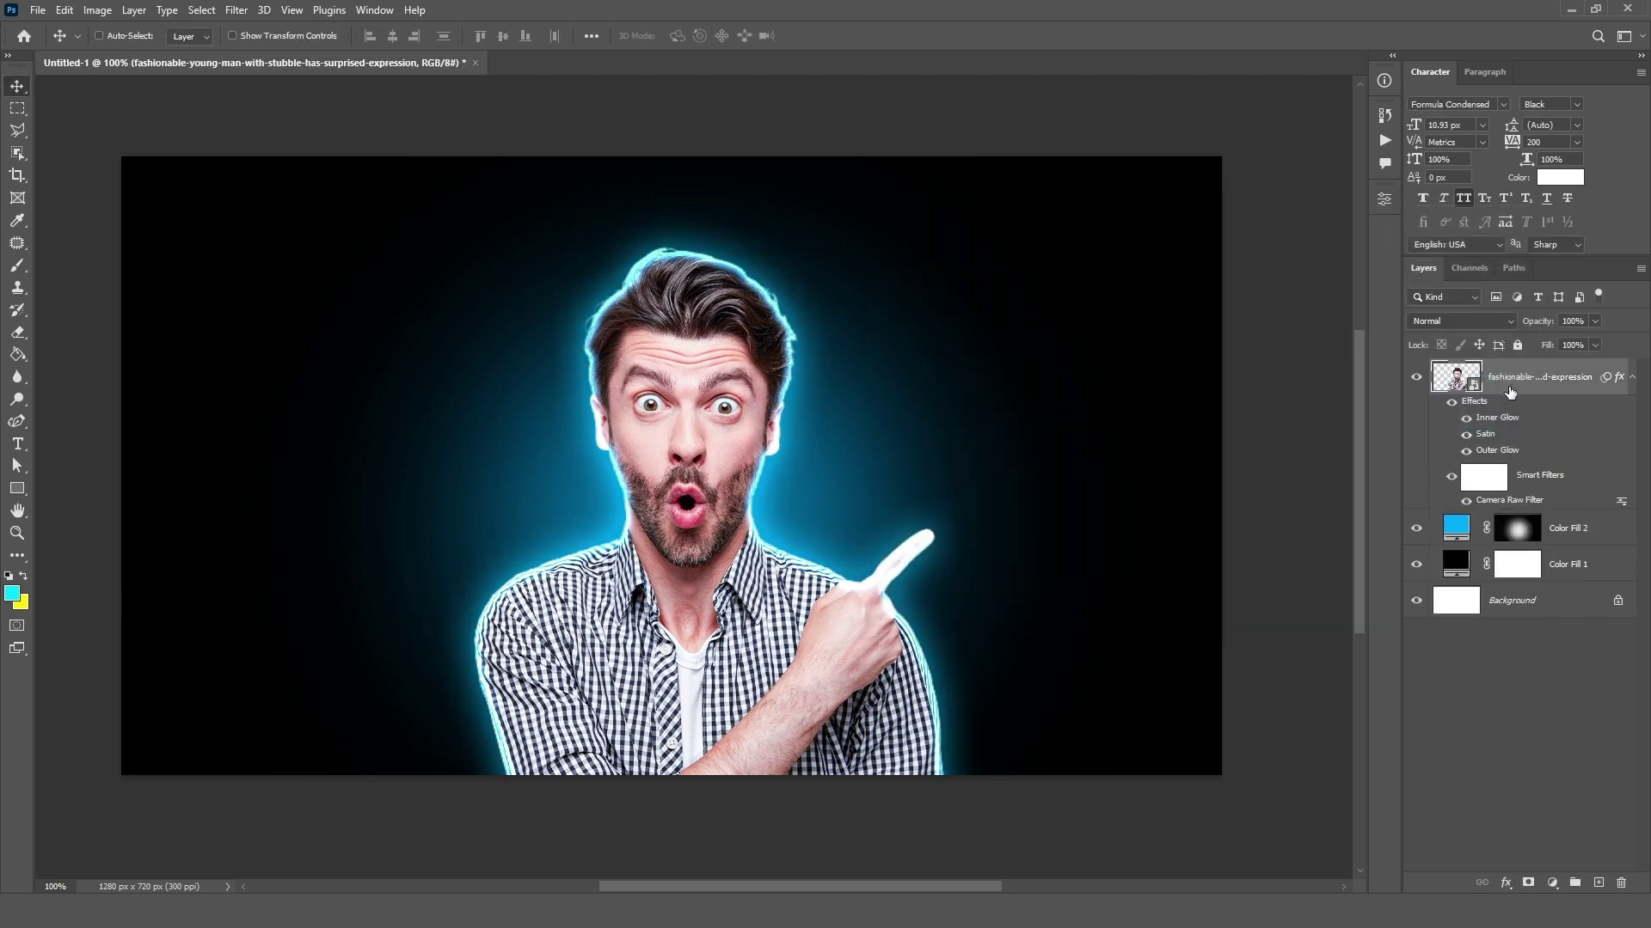
pyautogui.click(1551, 885)
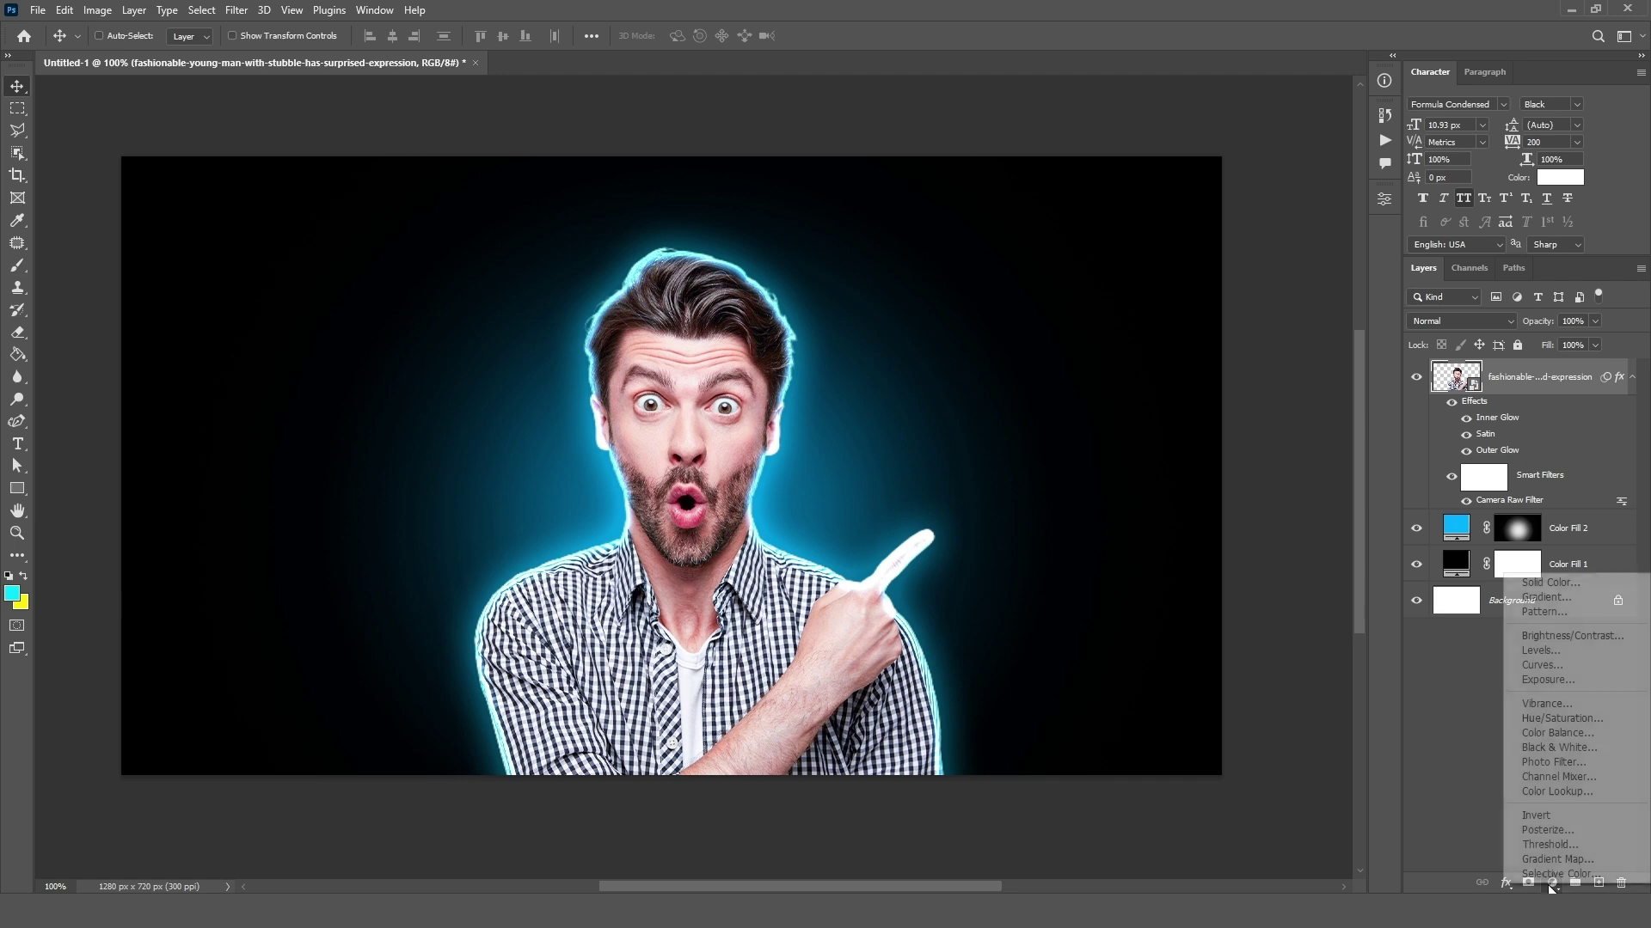
pyautogui.click(1556, 585)
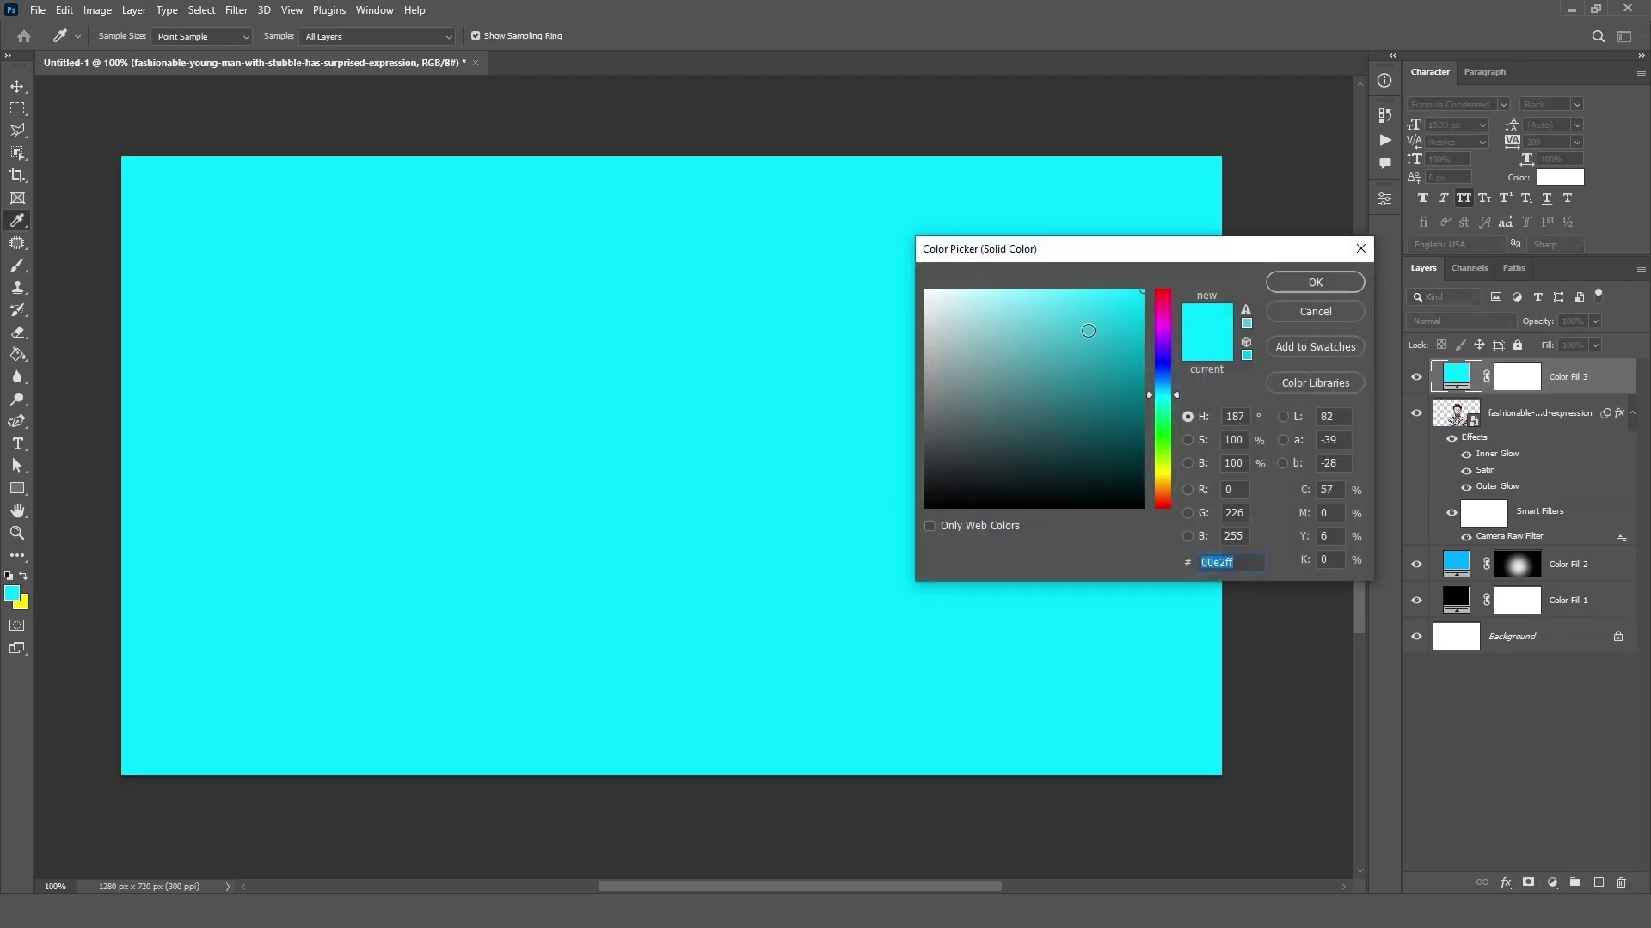
pyautogui.moveTo(1179, 394); pyautogui.dragTo(1177, 390)
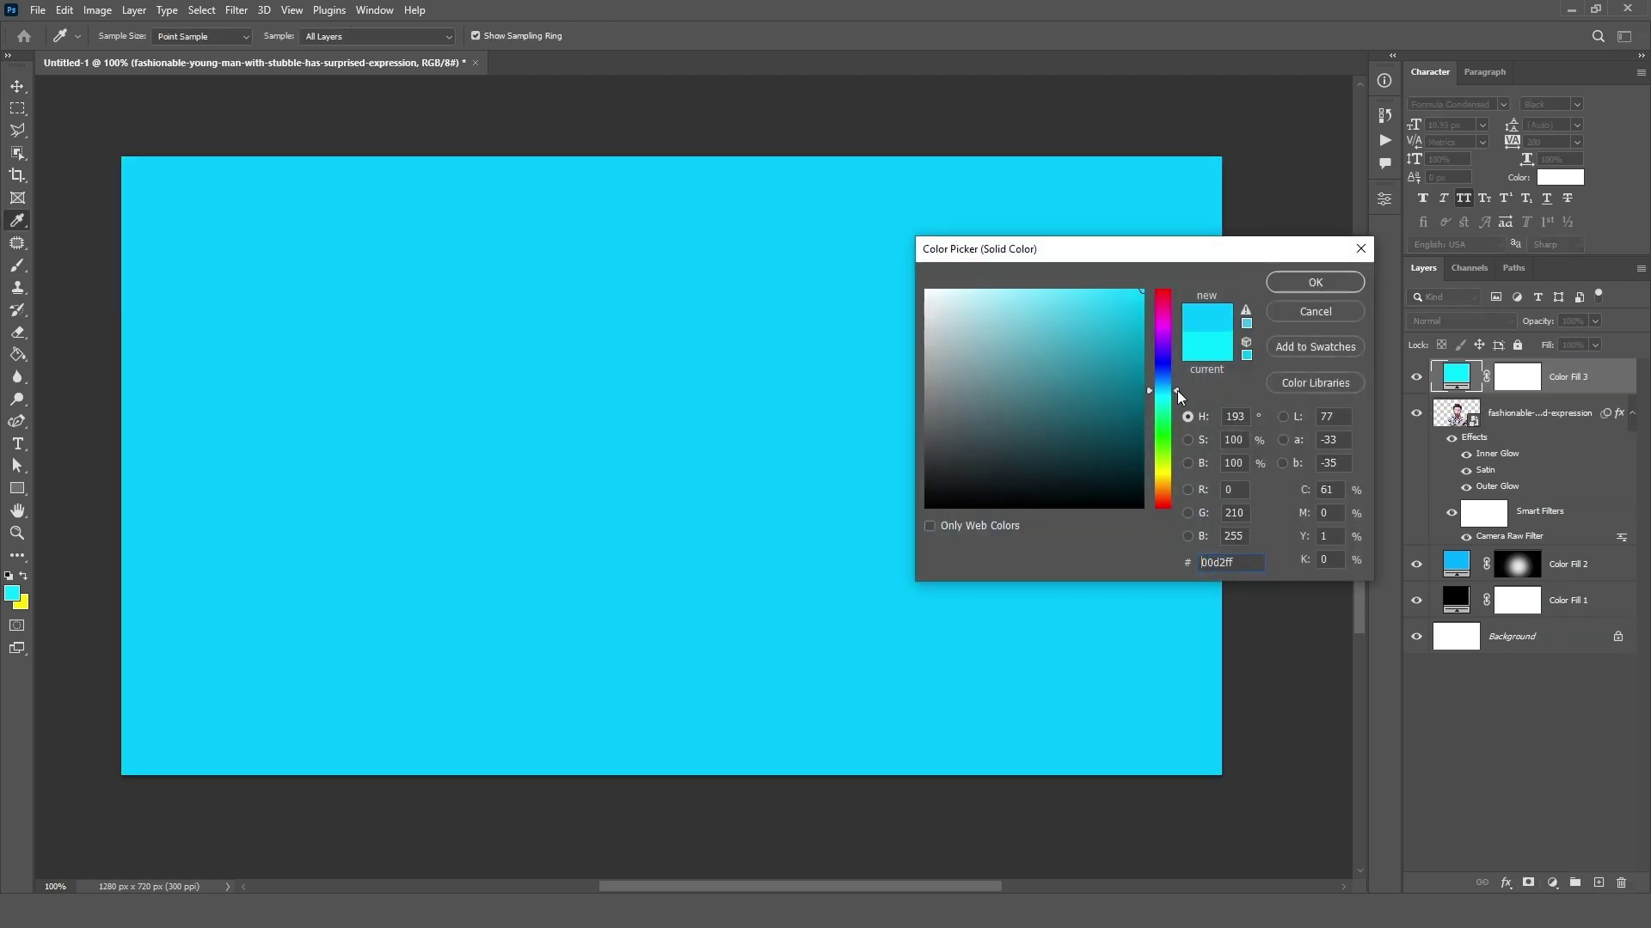
pyautogui.click(1305, 282)
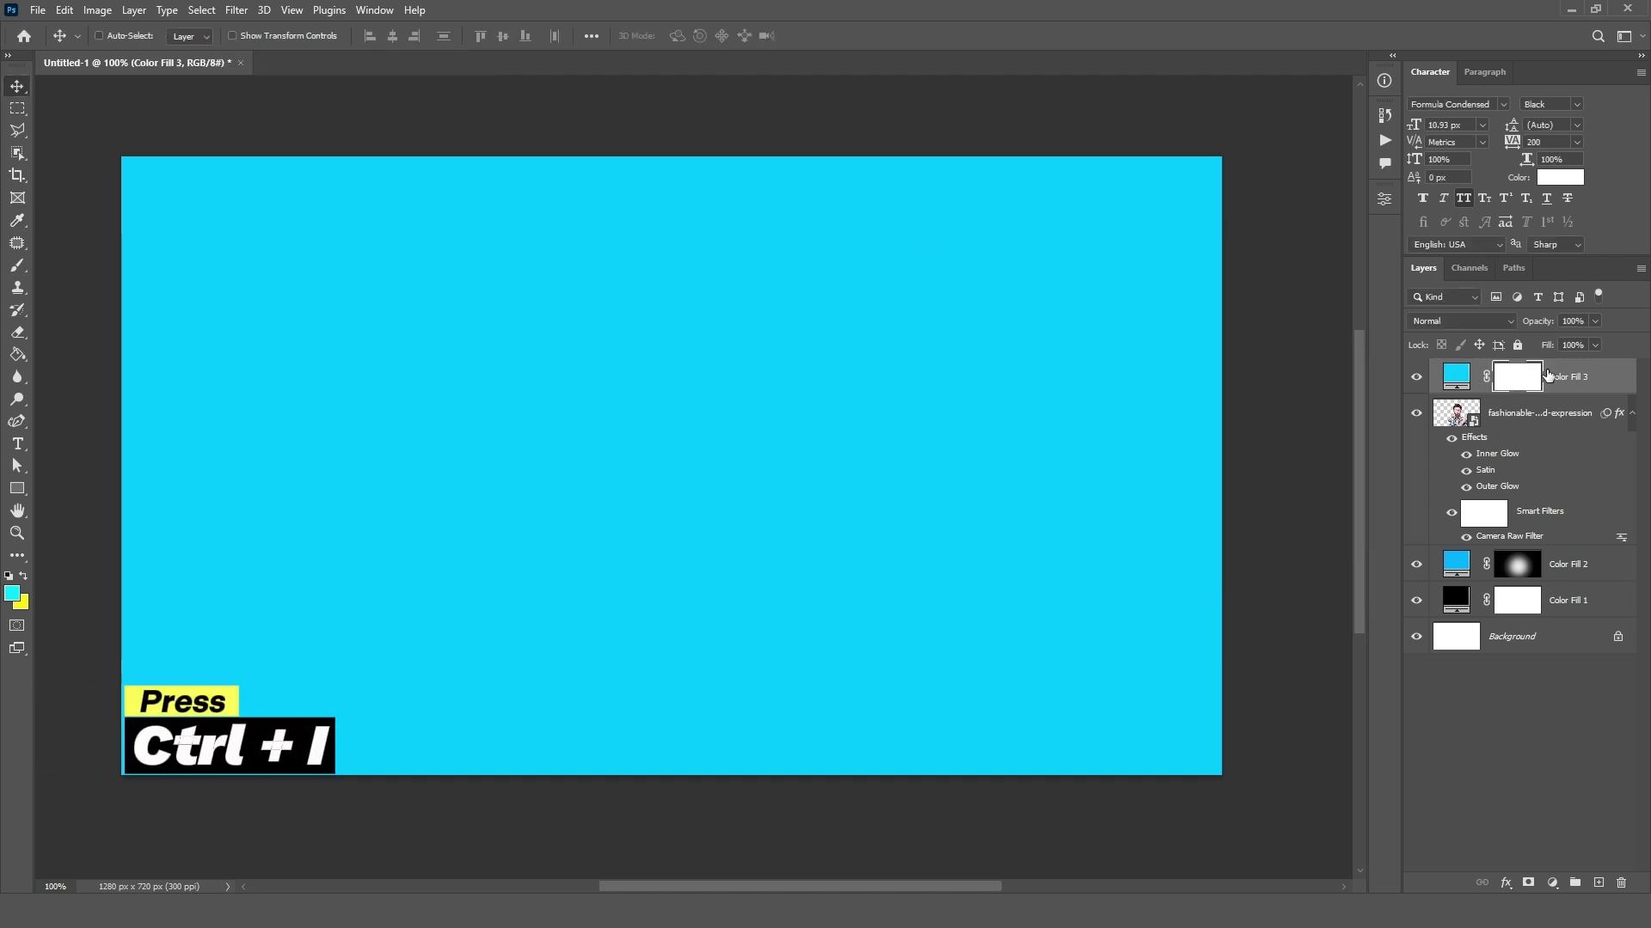
# Invert Color Fill 3's mask, clip it to the man's photo and set Linear Dodge (Add).
pyautogui.hotkey('ctrl', 'i')
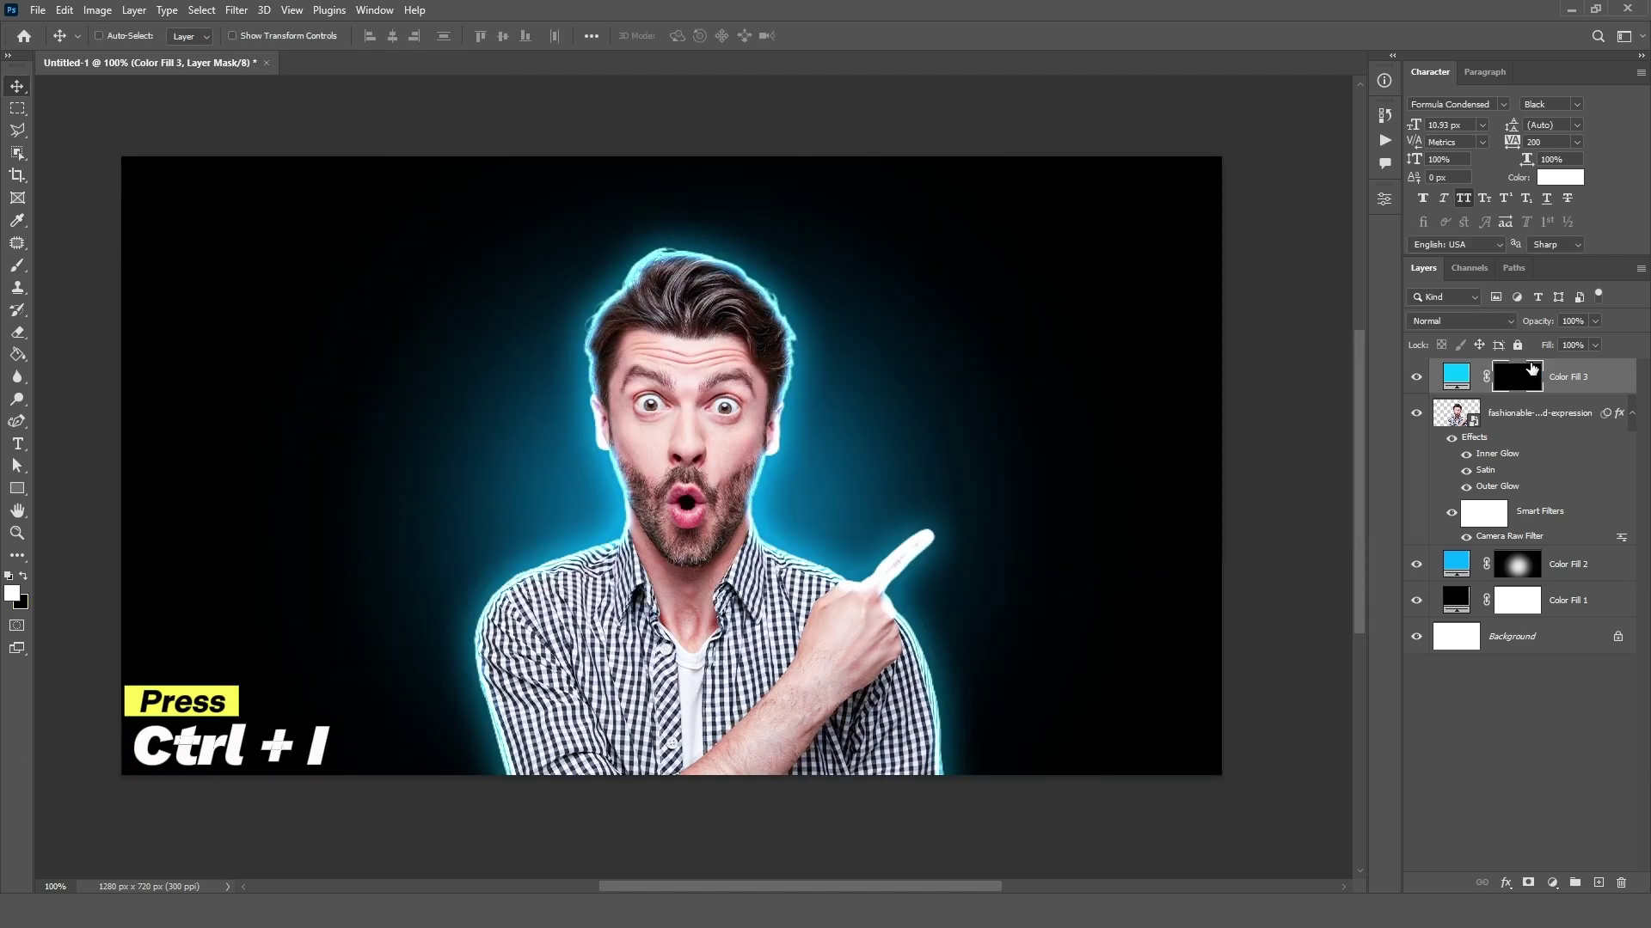
pyautogui.keyDown('alt'); pyautogui.click(1471, 387); pyautogui.keyUp('alt')
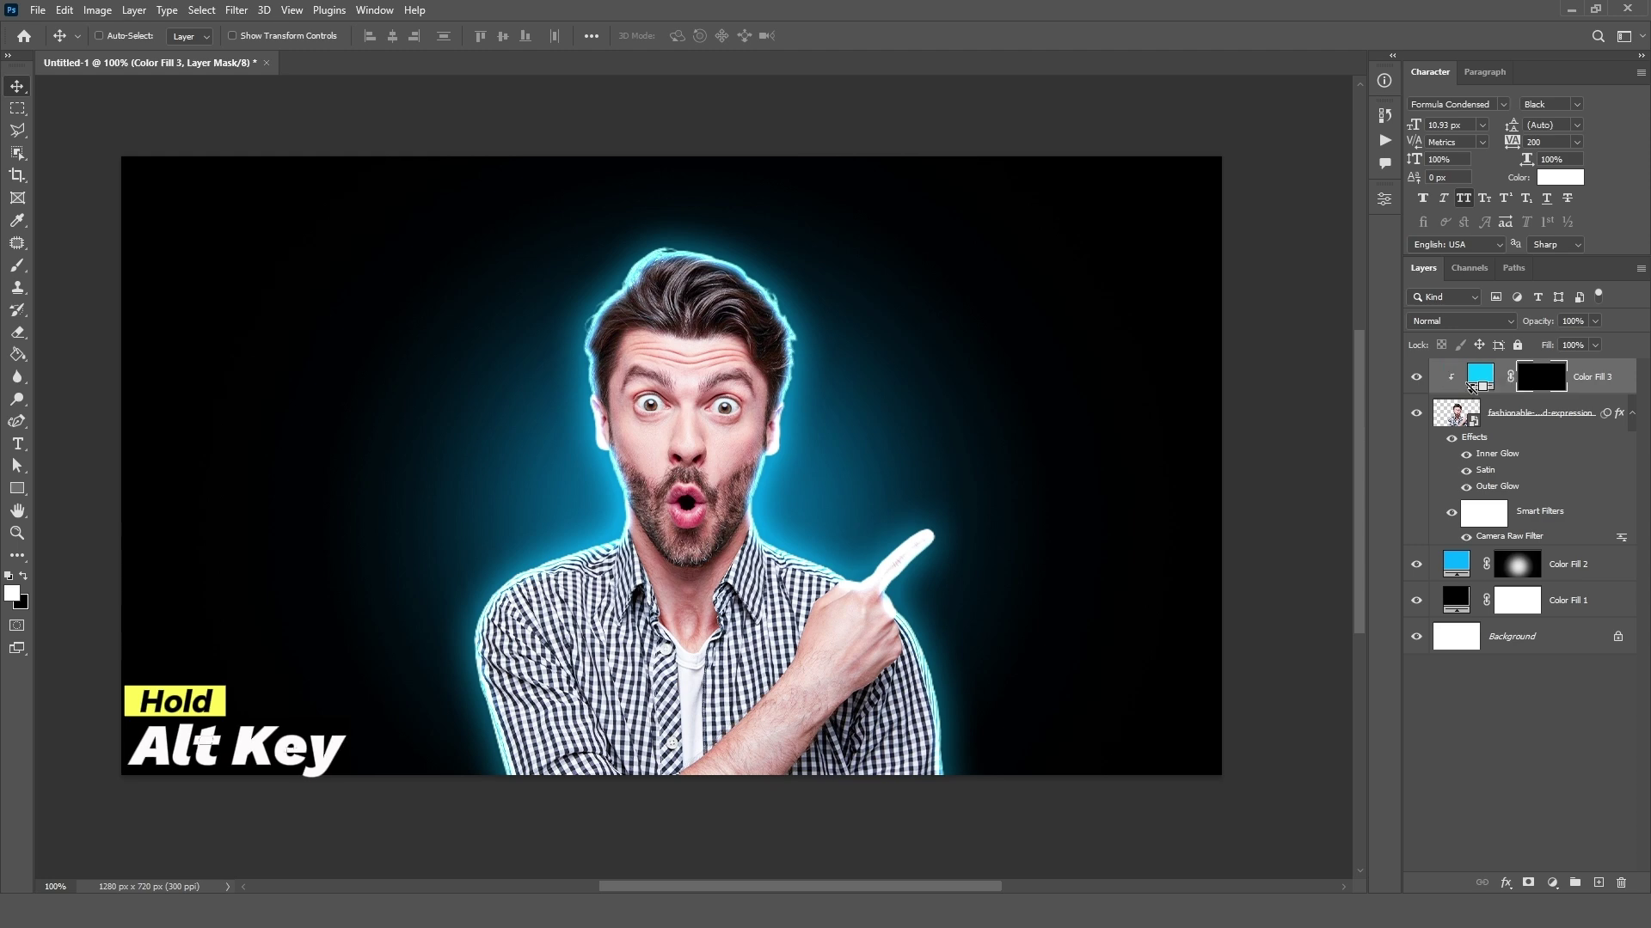
pyautogui.click(1473, 319)
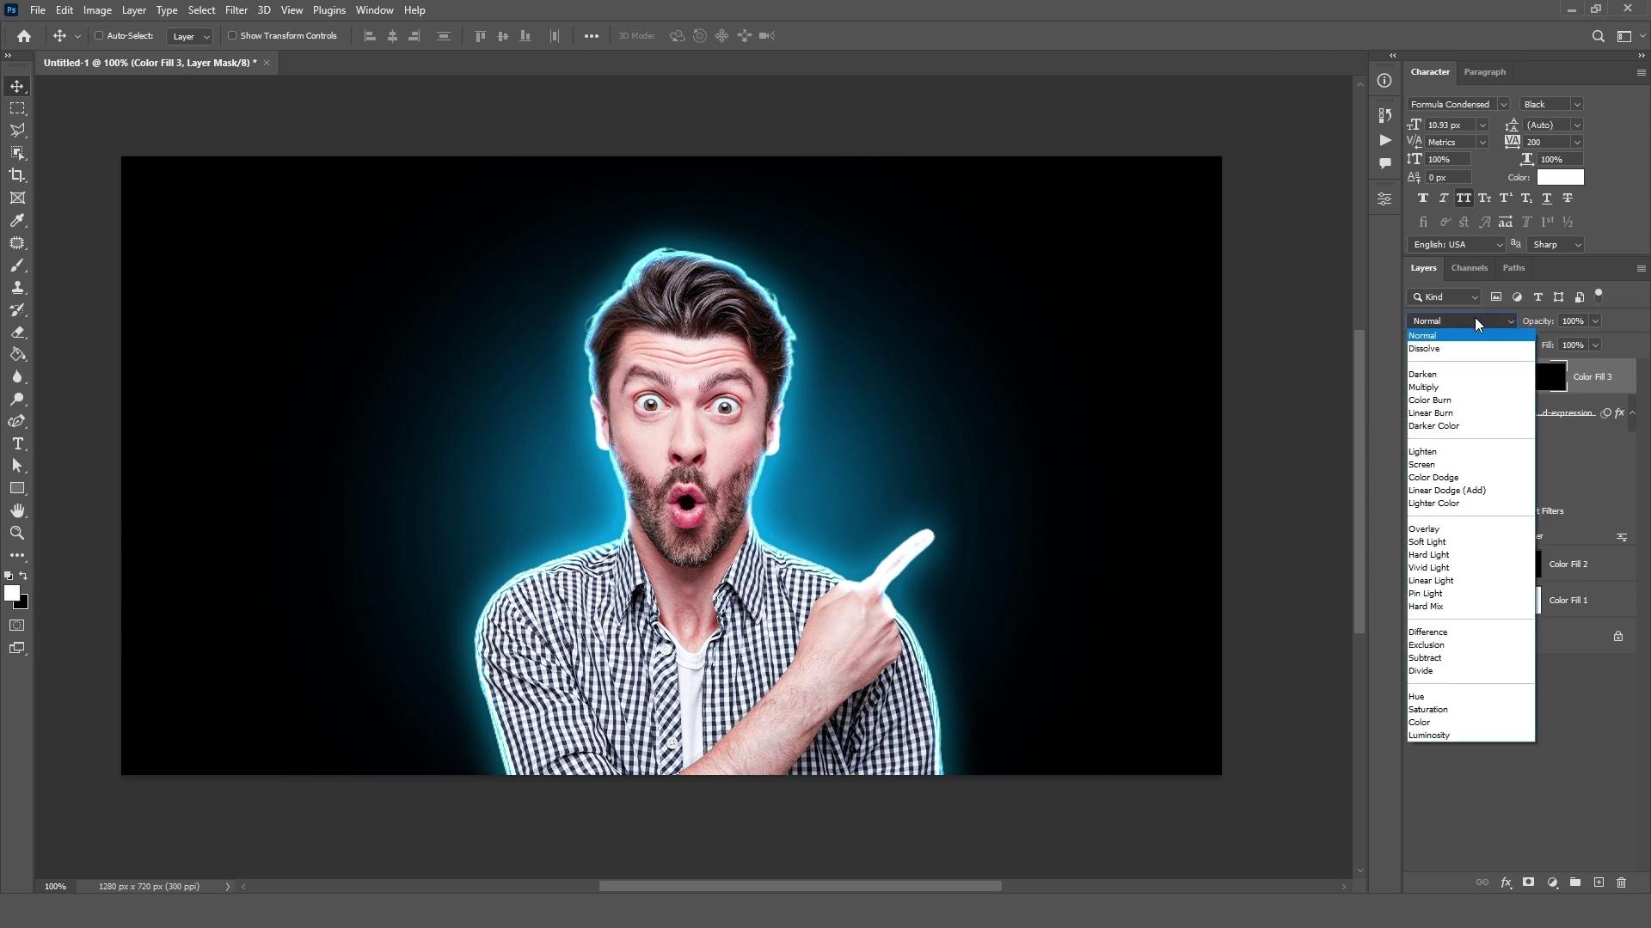
pyautogui.click(1468, 490)
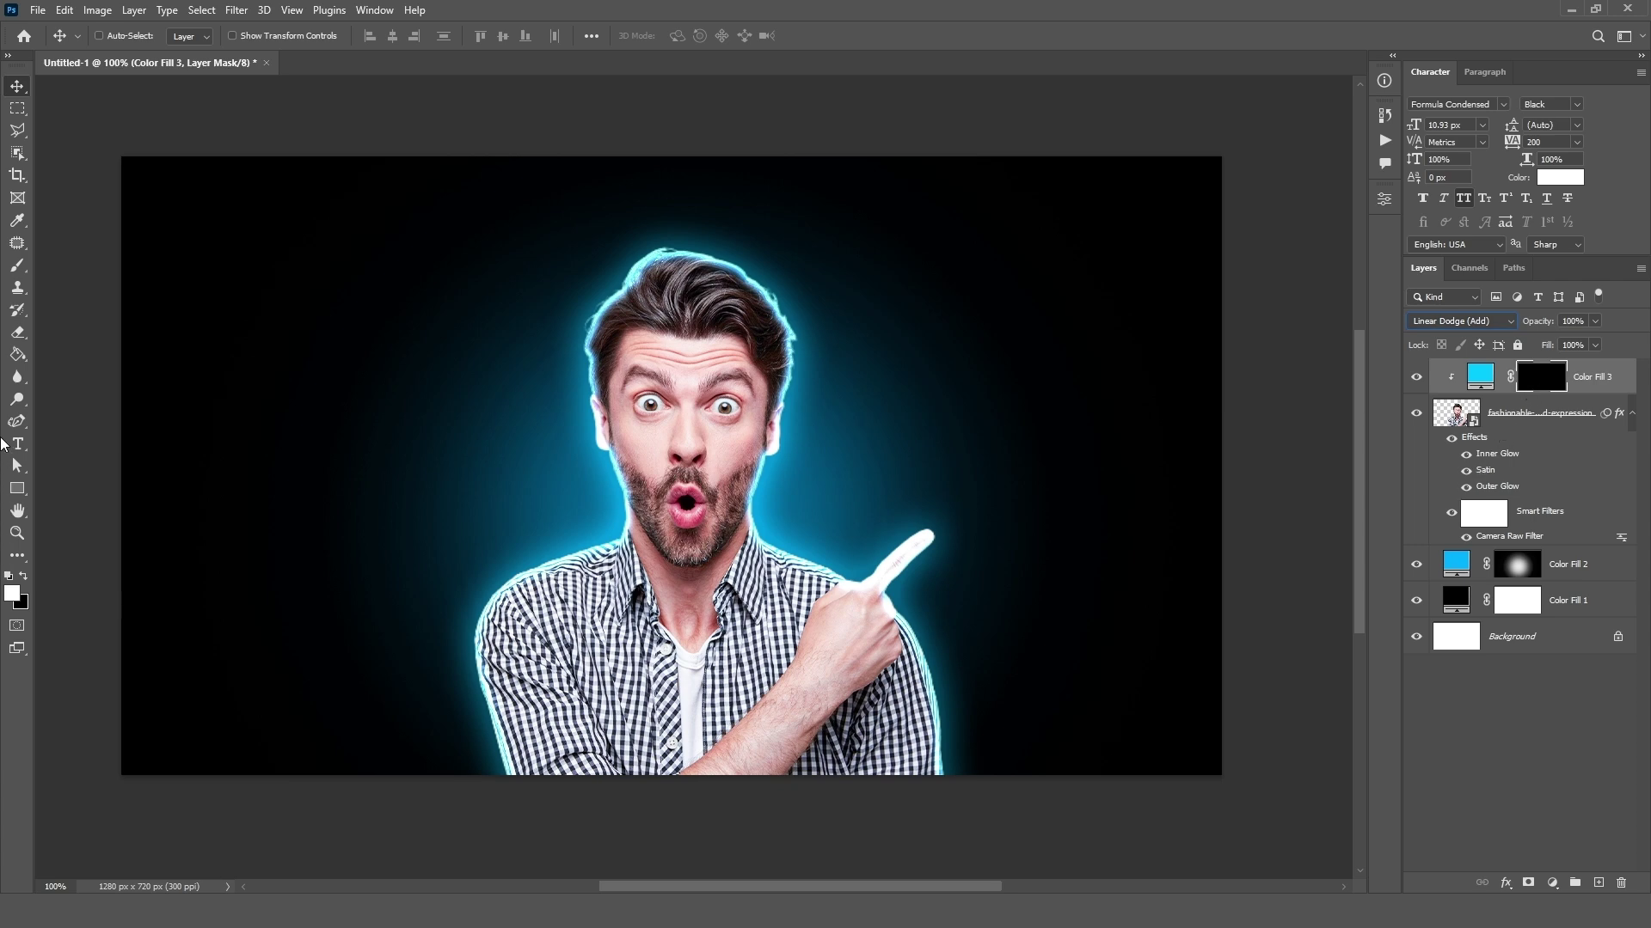
# Paint cyan rim light along both cheeks and the neck with a smaller brush.
pyautogui.click(15, 267)
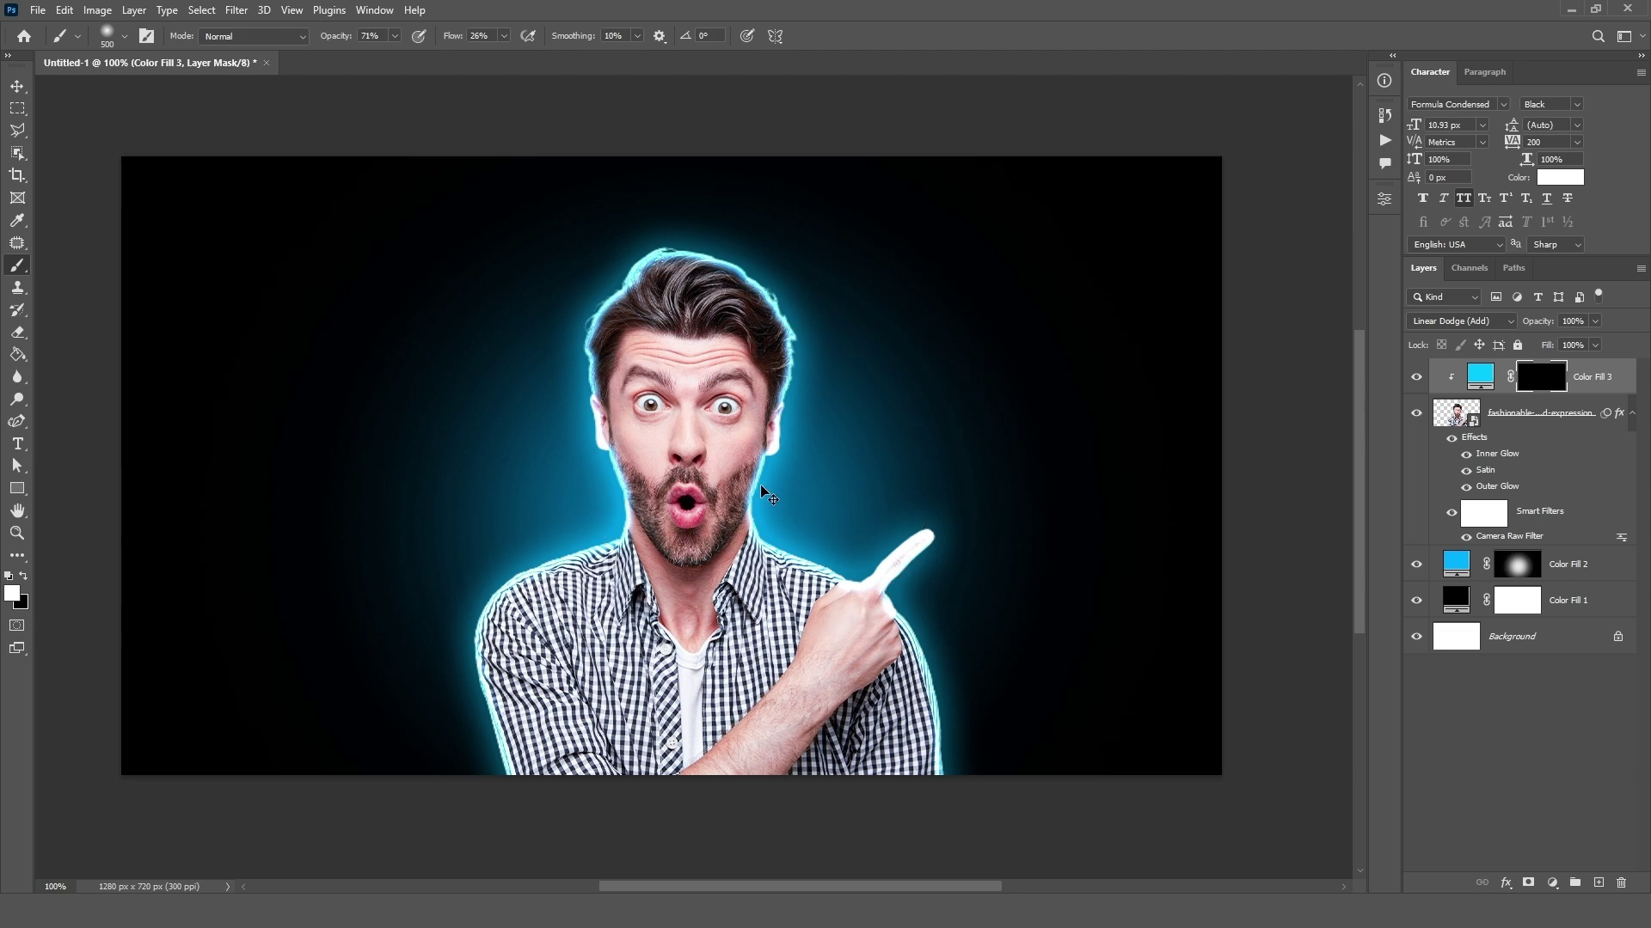
pyautogui.hotkey('ctrl', '+')
pyautogui.scroll(3, 1204, 344)
pyautogui.press('[')
pyautogui.press('[')
pyautogui.press('[')
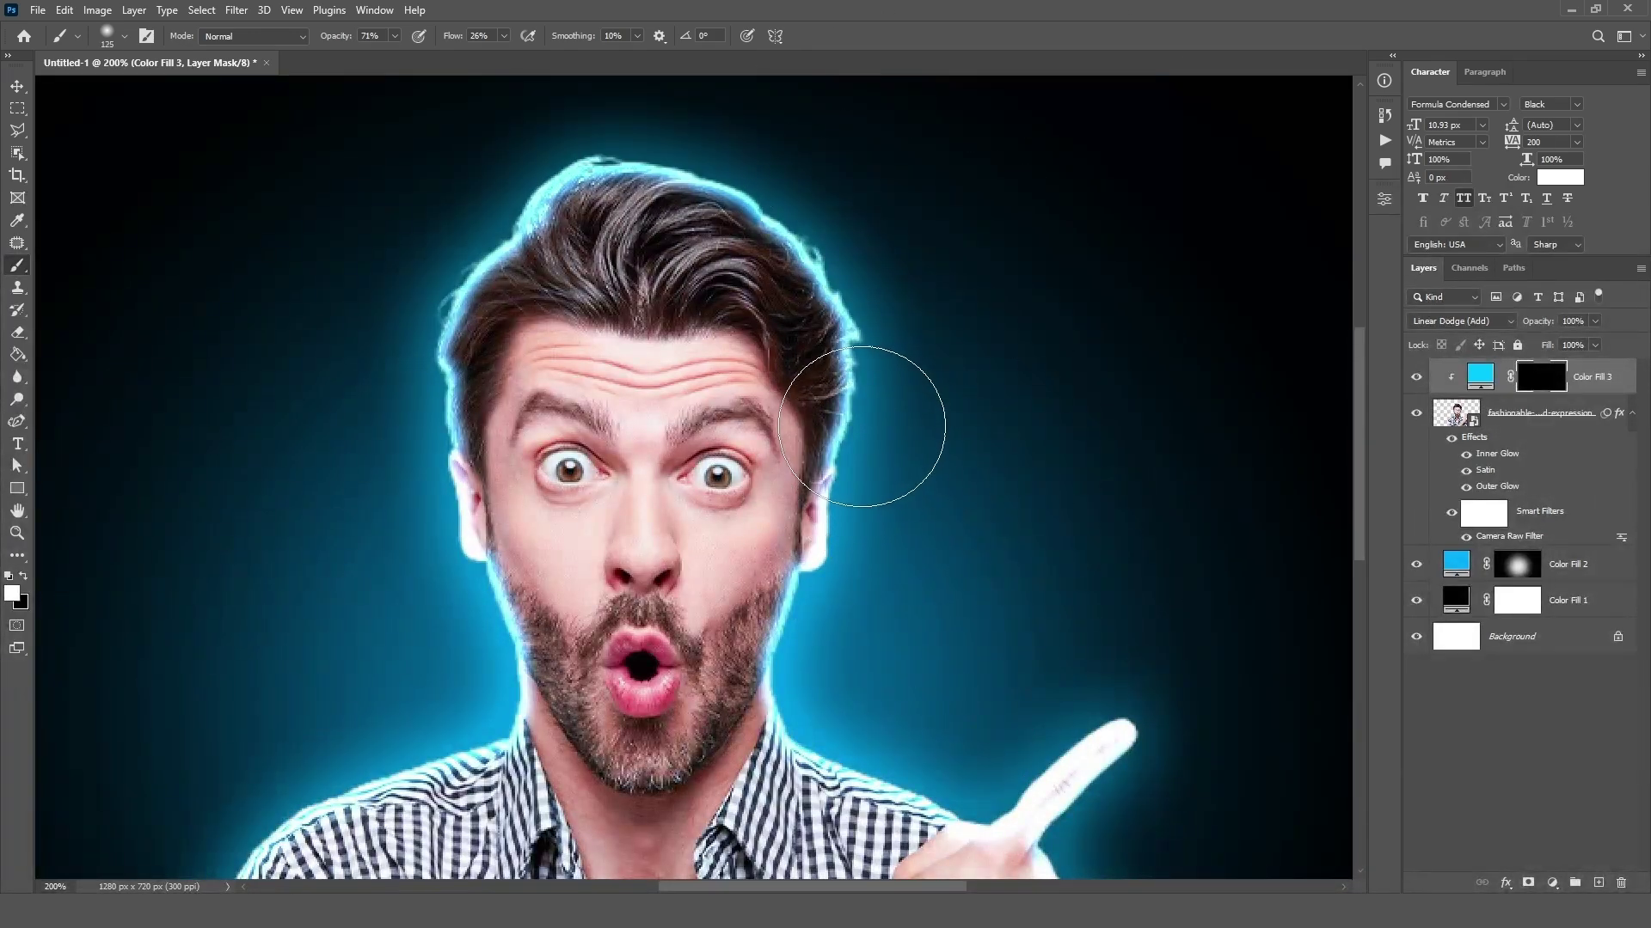
pyautogui.moveTo(862, 426)
pyautogui.mouseDown()
pyautogui.moveTo(847, 552)
pyautogui.moveTo(940, 737)
pyautogui.mouseUp()
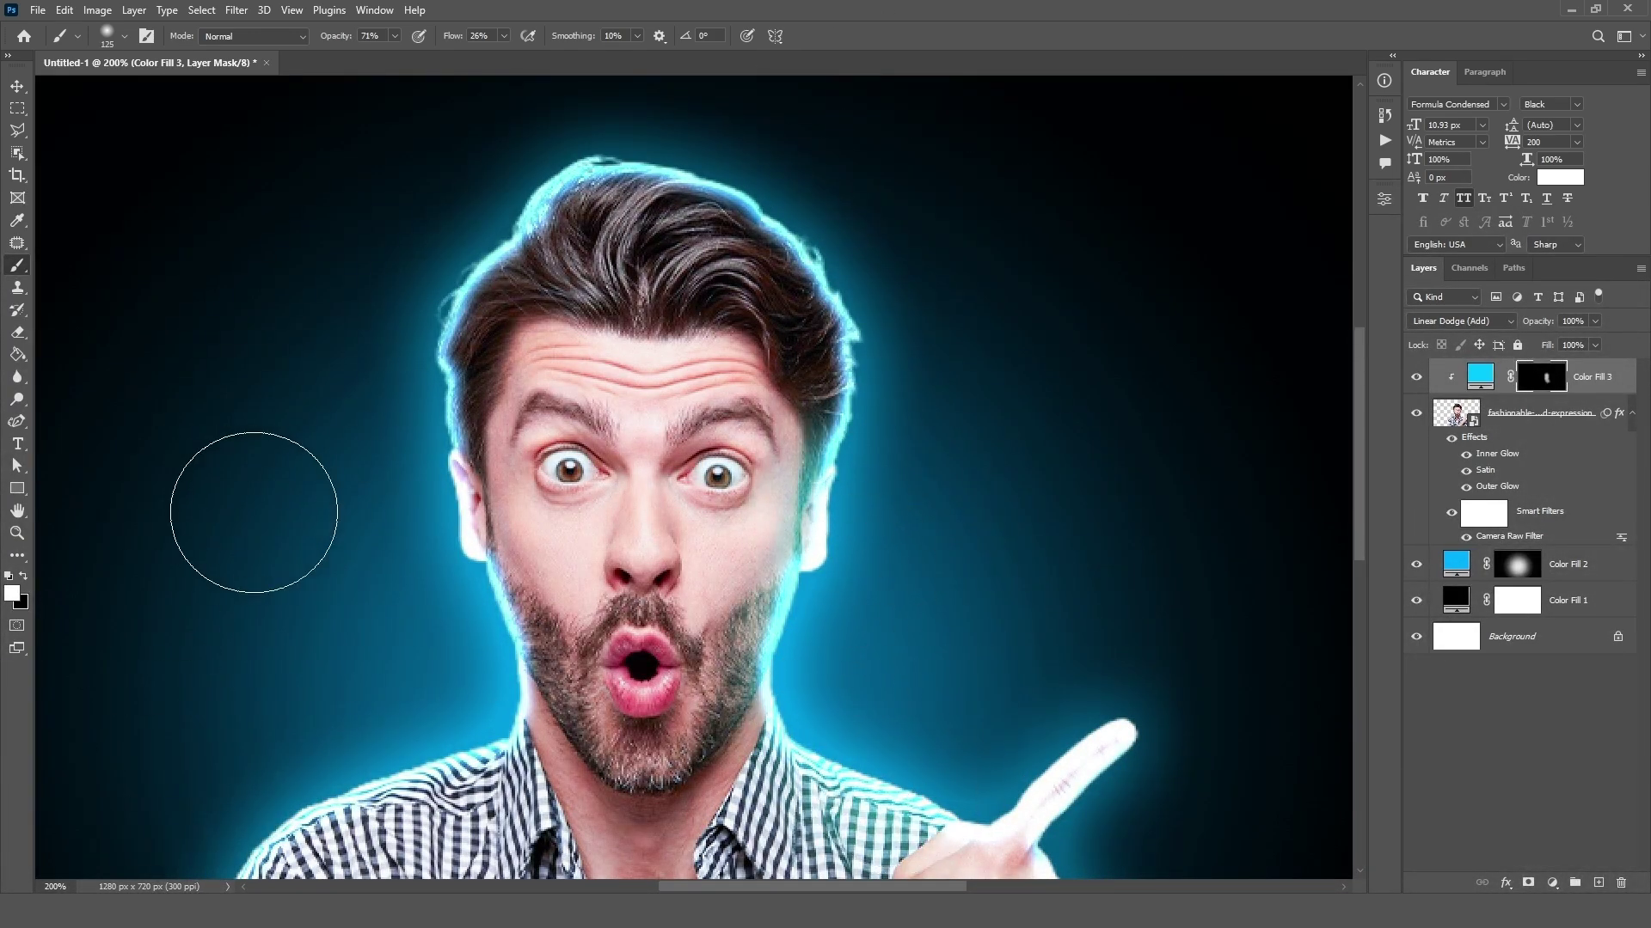
pyautogui.moveTo(469, 404); pyautogui.dragTo(516, 739)
pyautogui.hotkey('ctrl', '-')
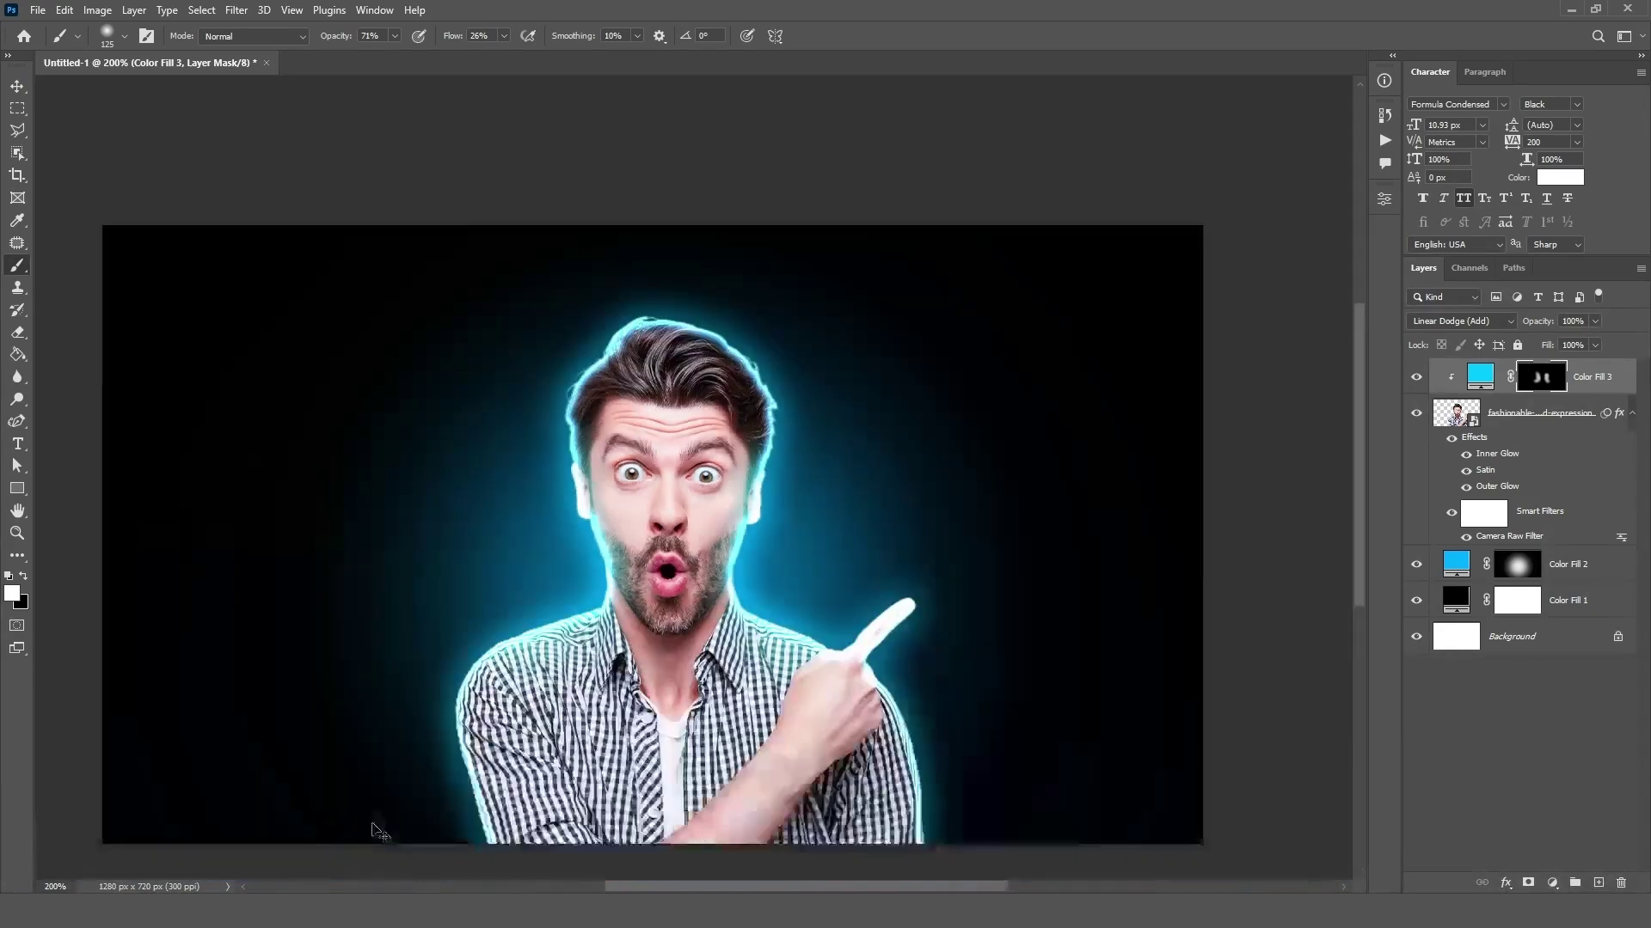
# Check Color Fill 3's colour unchanged, target its mask, and recentre the view on the face.
pyautogui.doubleClick(1481, 376)
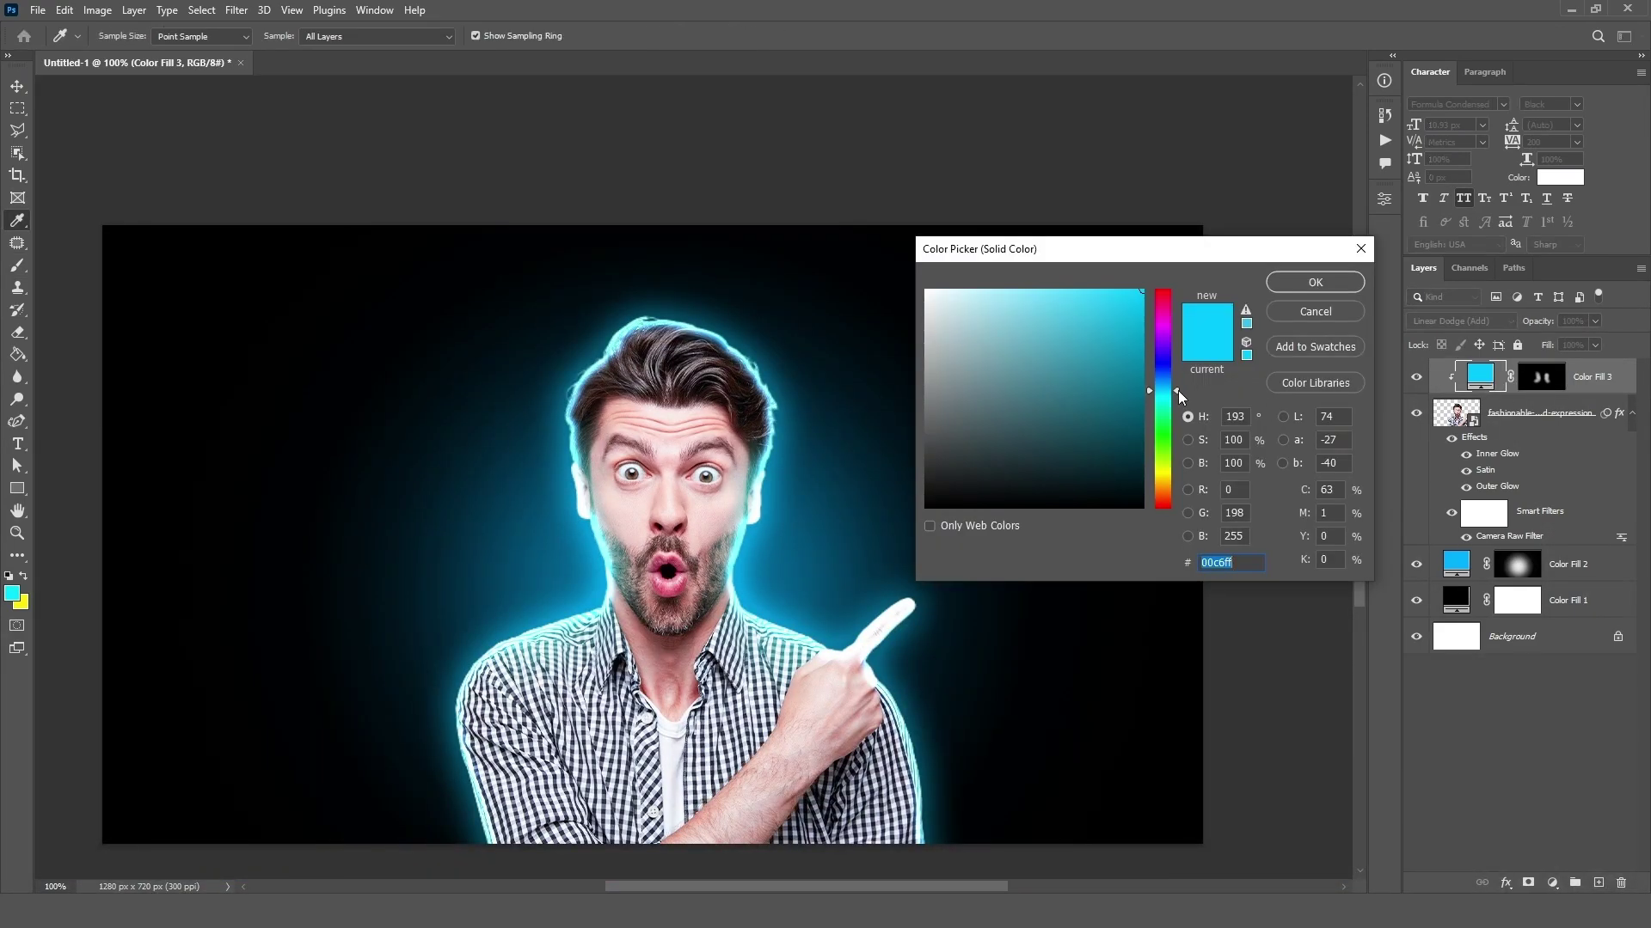
pyautogui.click(1311, 284)
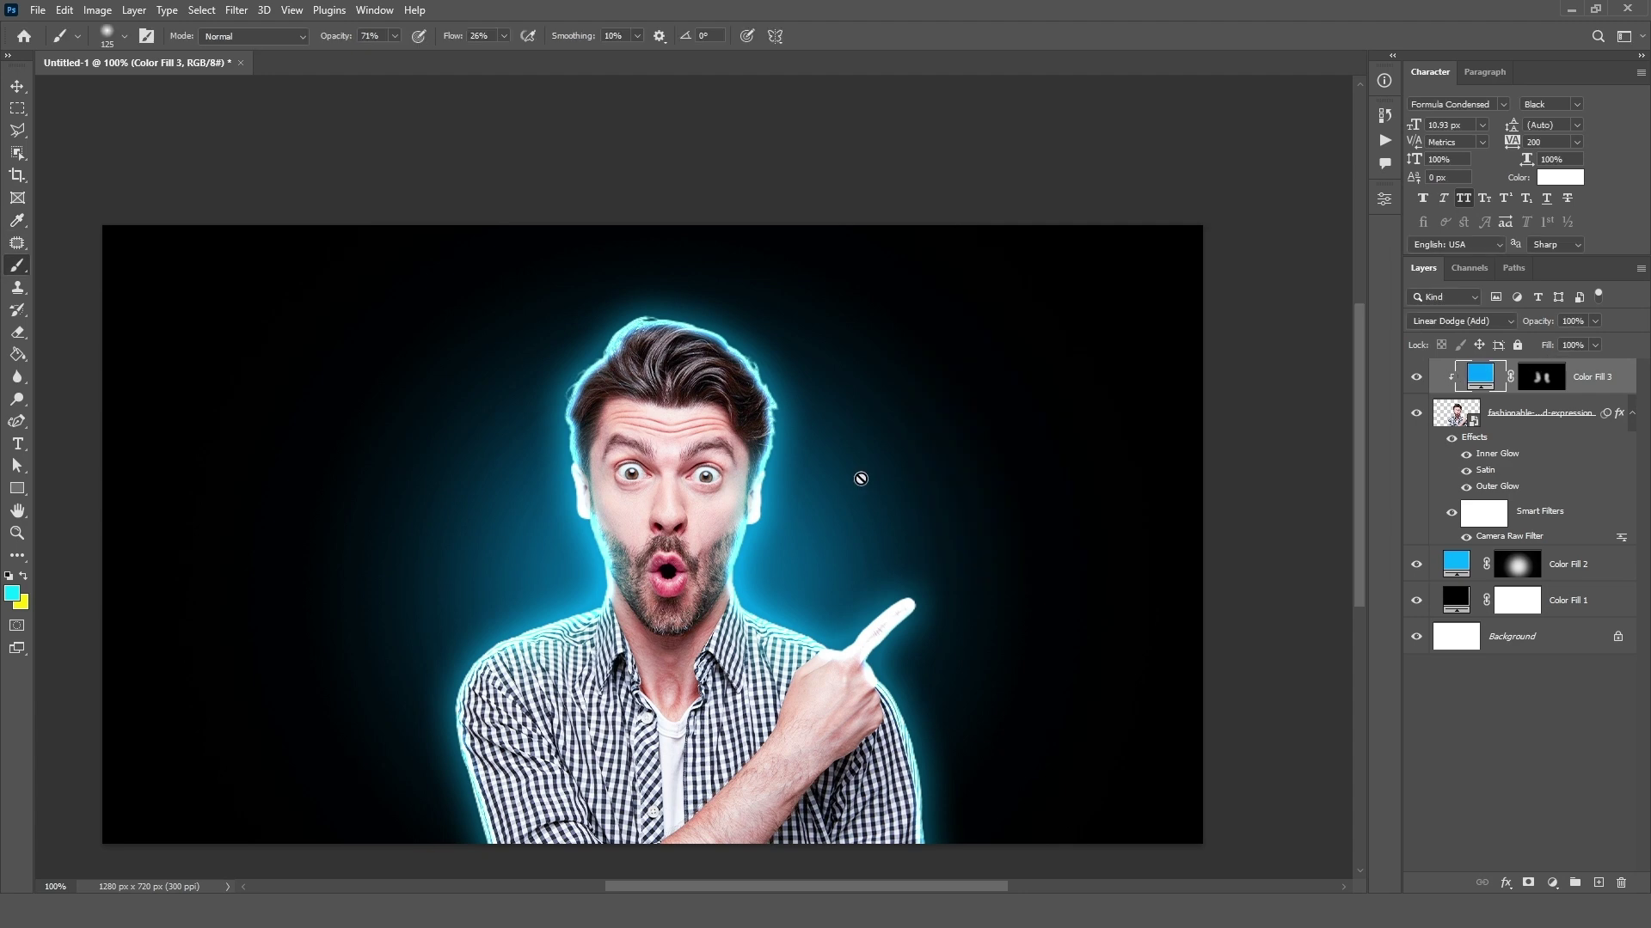
pyautogui.click(1555, 384)
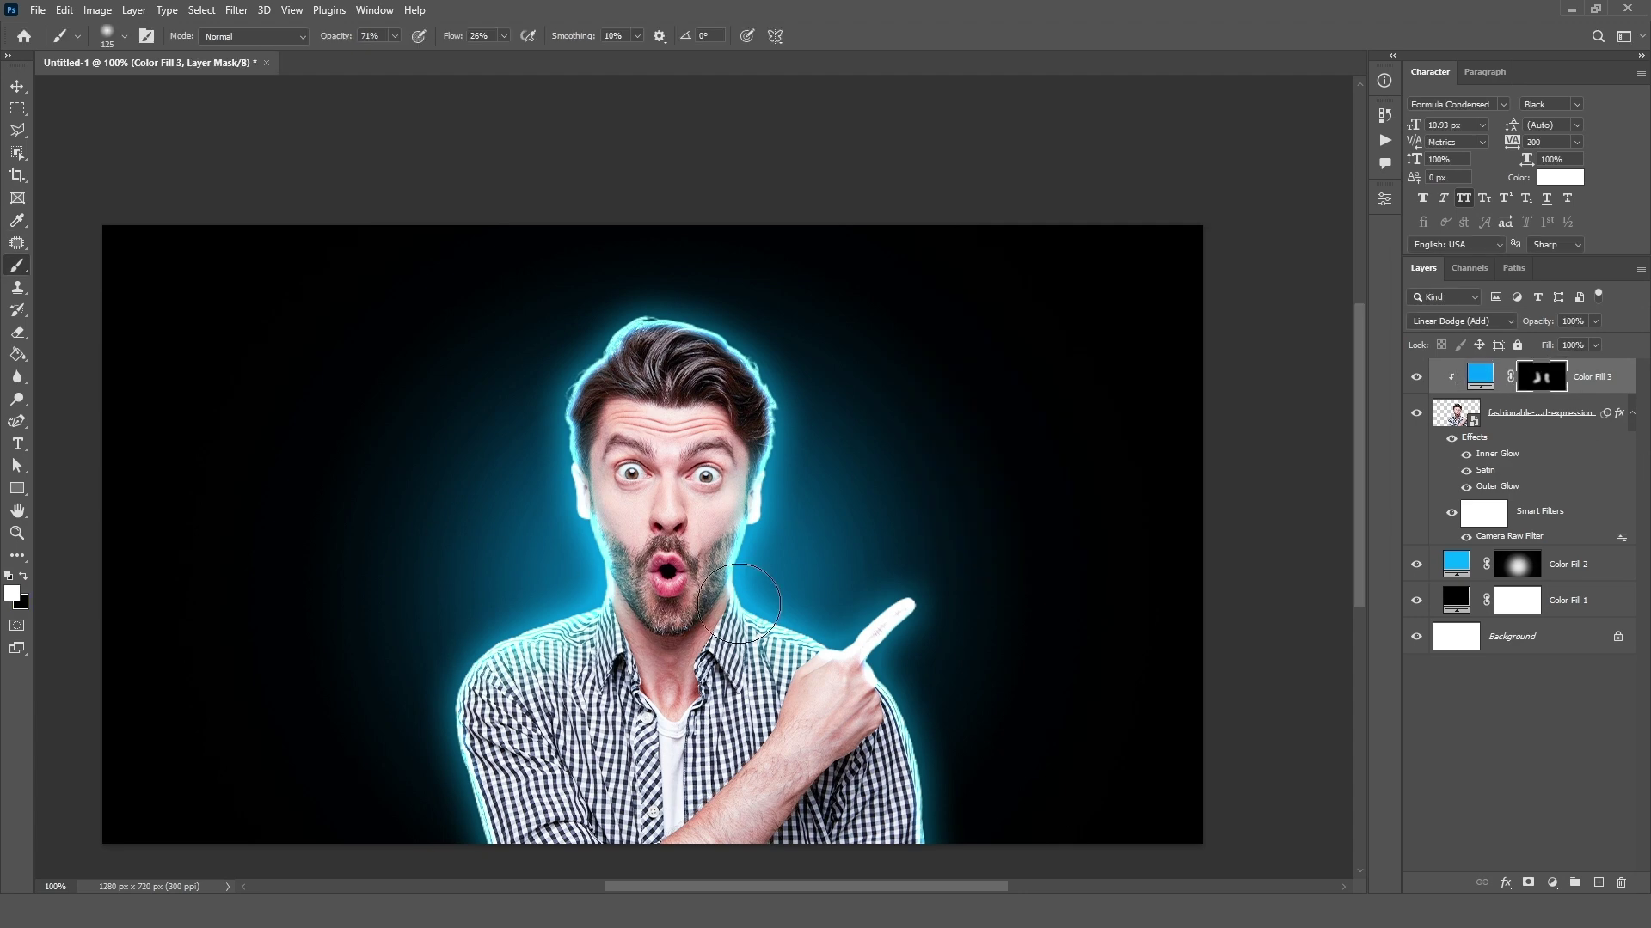
pyautogui.click(15, 89)
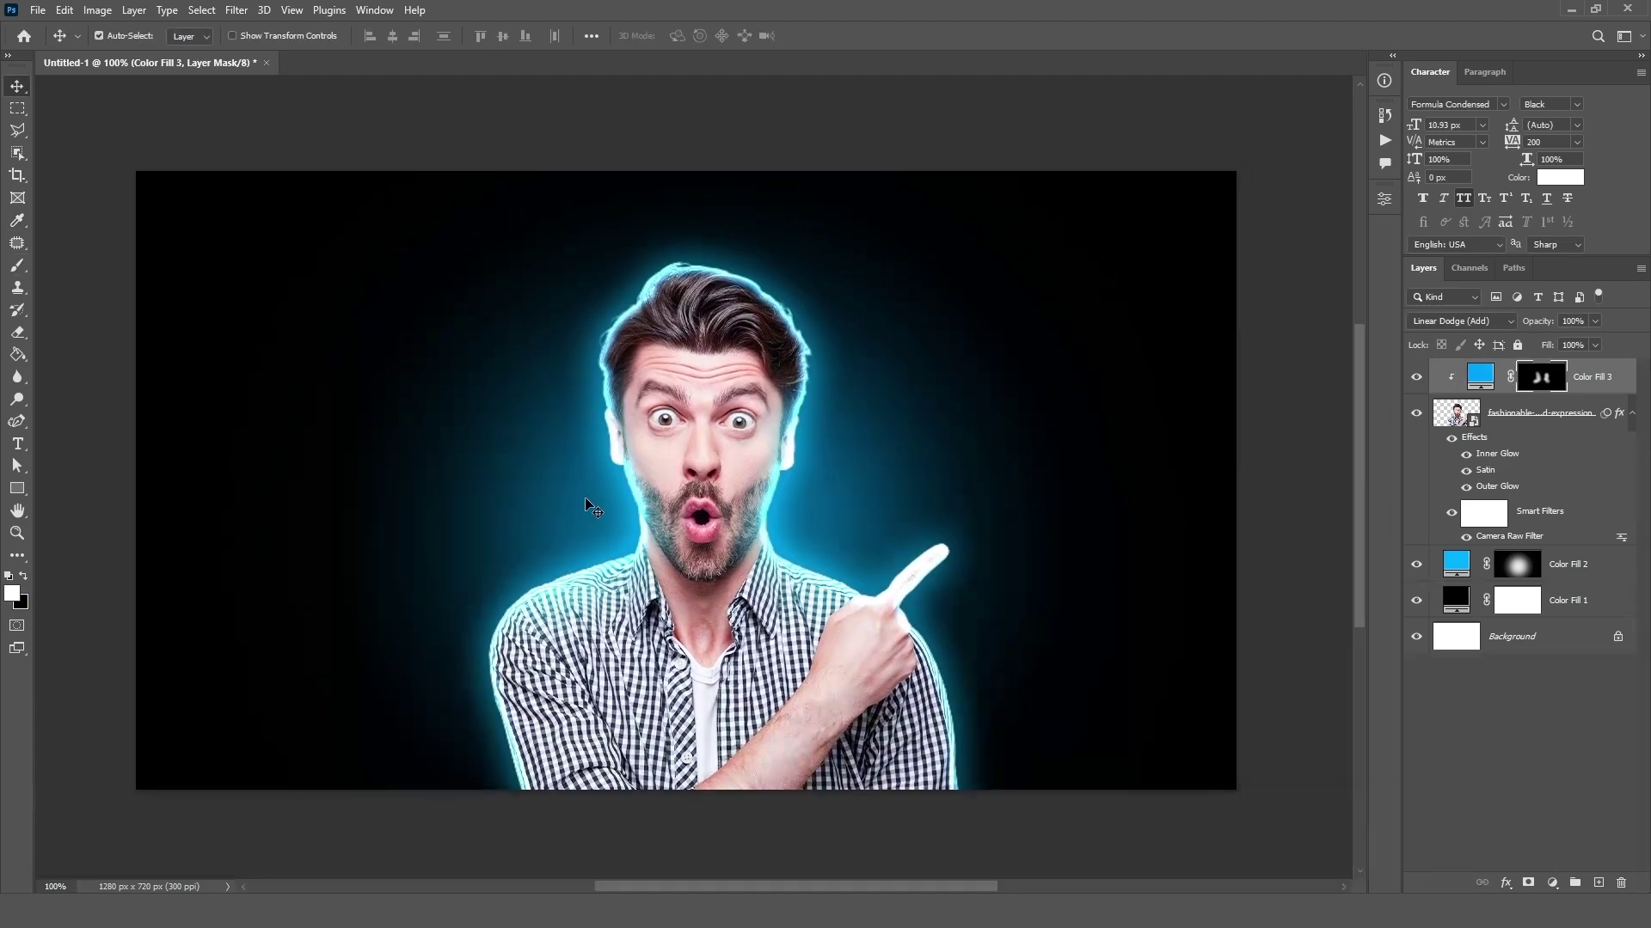
pyautogui.scroll(3, 601, 533)
pyautogui.moveTo(889, 453); pyautogui.dragTo(816, 629)
pyautogui.scroll(-3, 825, 629)
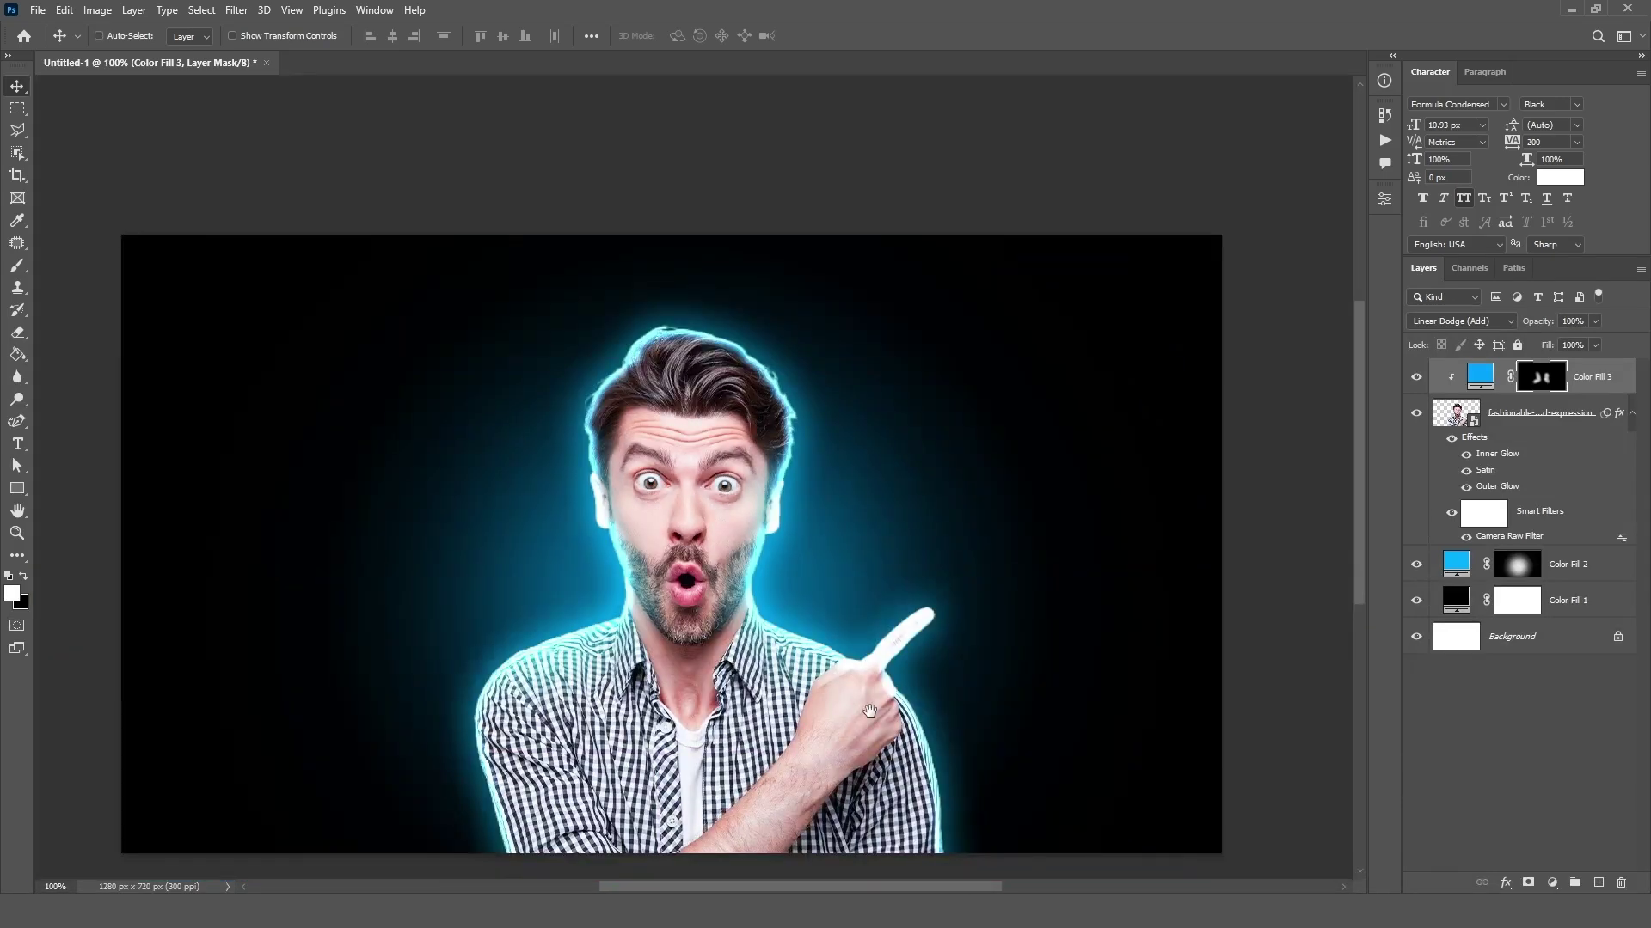
pyautogui.scroll(-1, 863, 630)
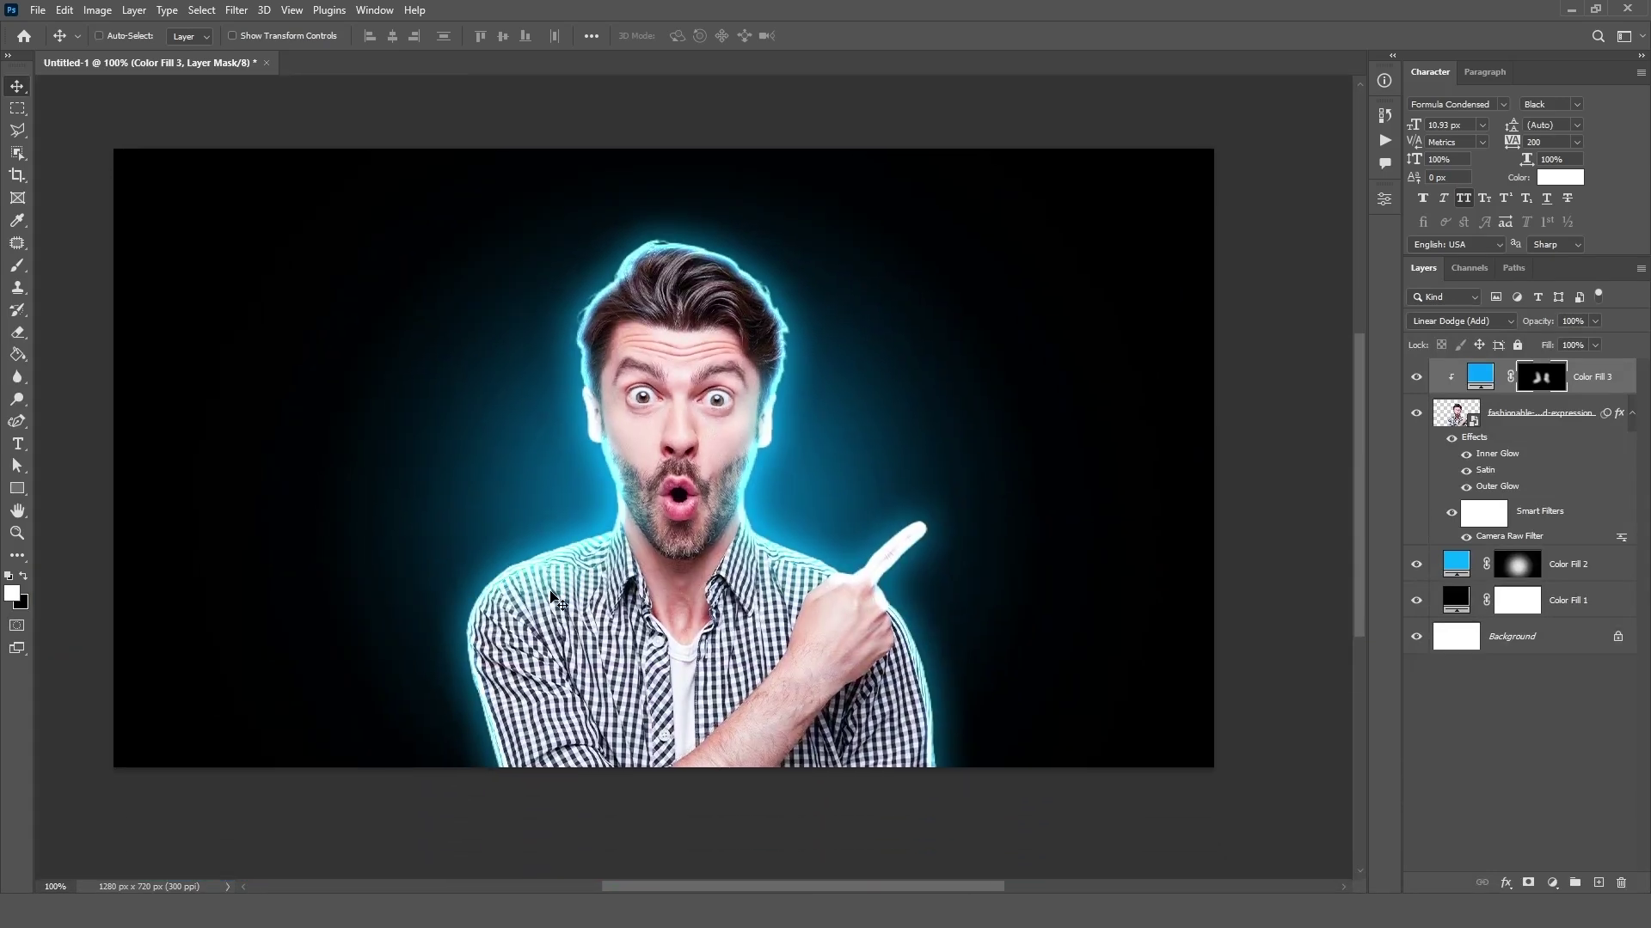